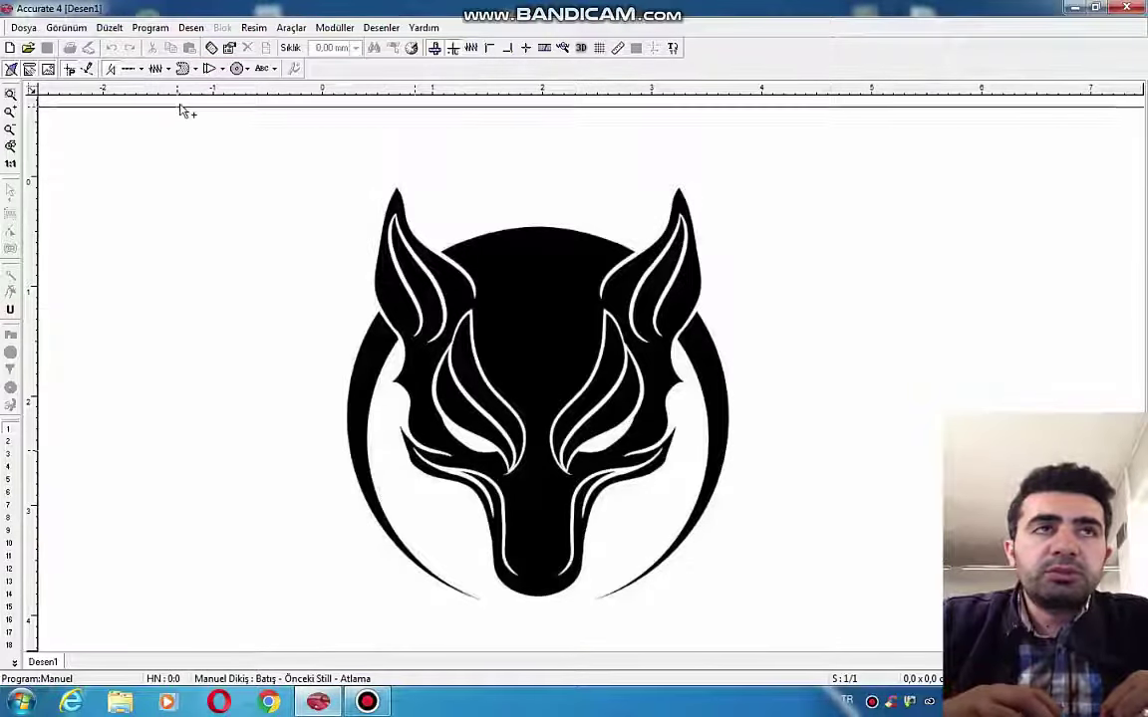
- Start a Sargı-Temel satin object and trace the inner edge of the left crescent from the ear down to its lower tip
left_click(169, 69)
left_click(162, 74)
left_click(169, 70)
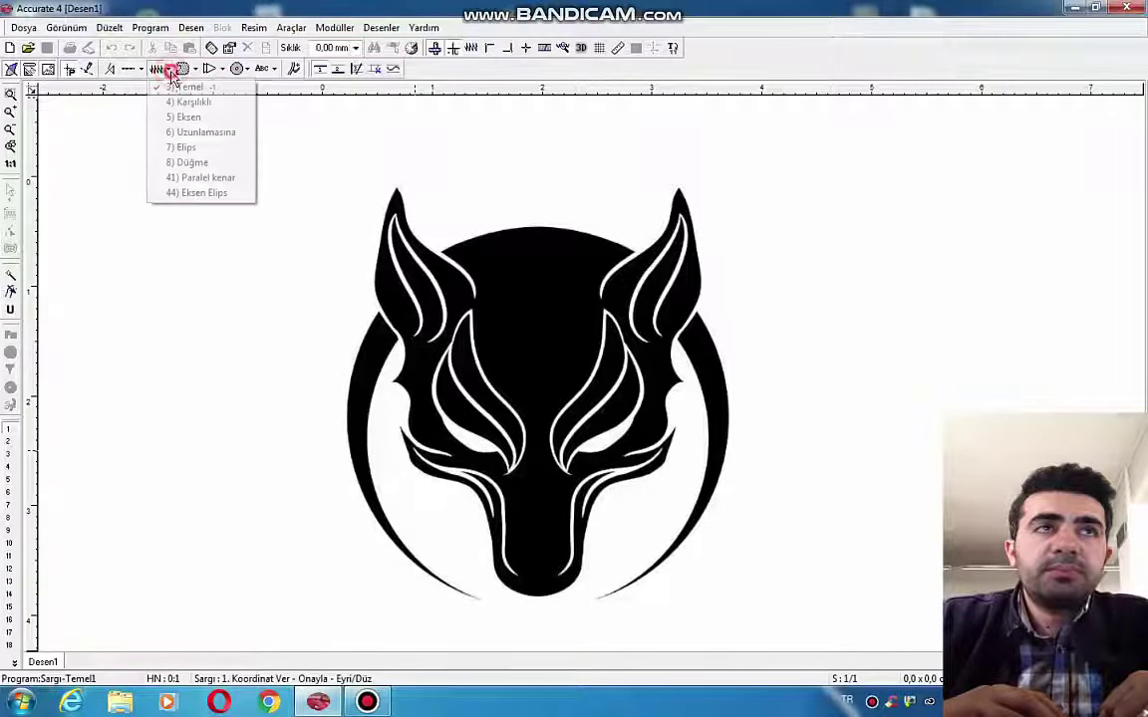
left_click(170, 72)
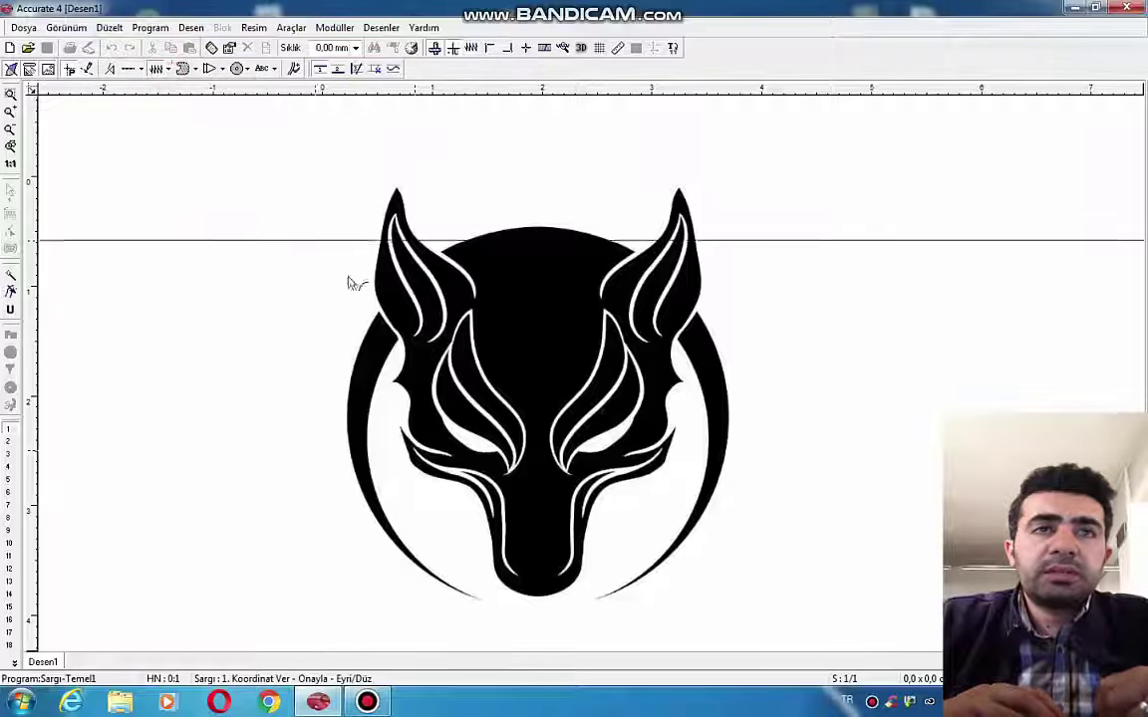
scroll(409, 429, "up", 2)
left_click(427, 334)
left_click(382, 440)
left_click(379, 592)
scroll(364, 286, "down", 1)
left_click(406, 584)
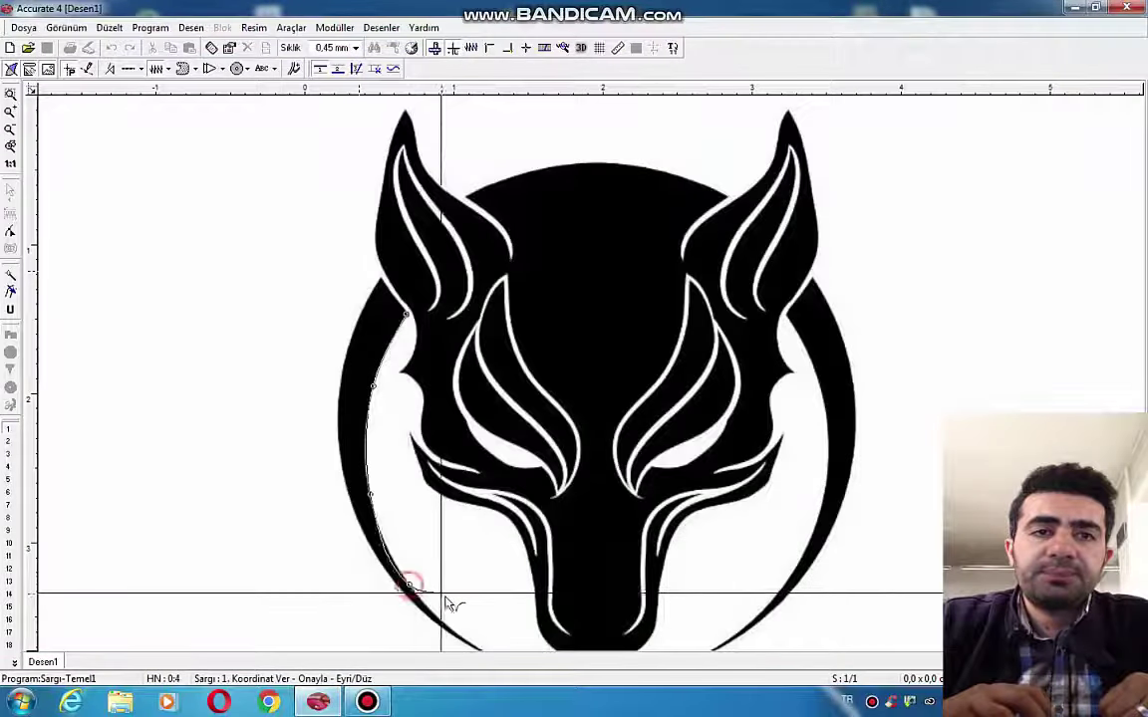
scroll(435, 589, "up", 1)
scroll(433, 578, "down", 1)
scroll(434, 578, "up", 1)
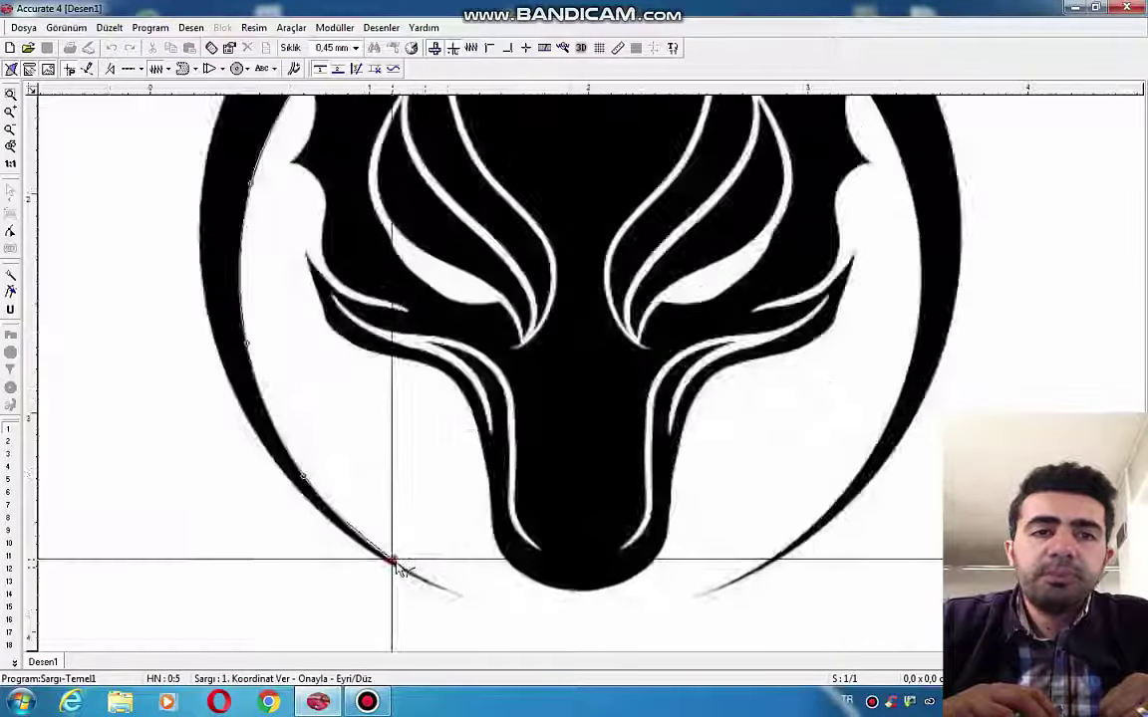
left_click(390, 558)
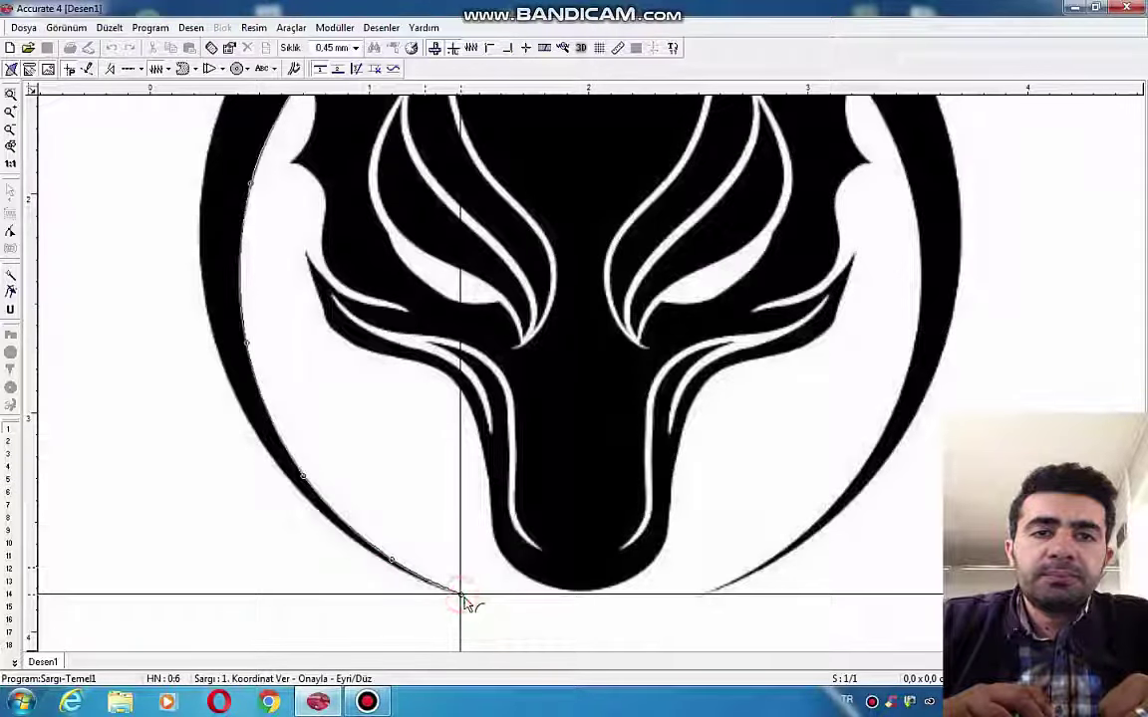
right_click(460, 594)
- Trace the outer edge of the left crescent as the satin's second side, from below the ear to the lower tip
scroll(401, 611, "down", 1)
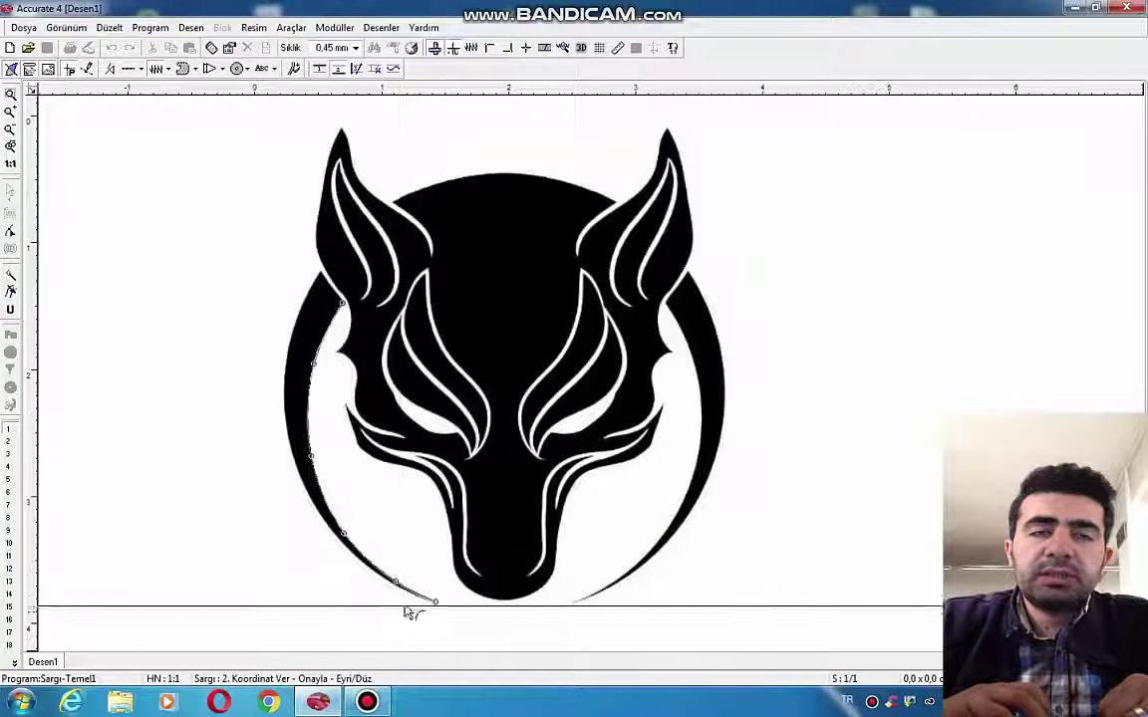
scroll(297, 277, "up", 1)
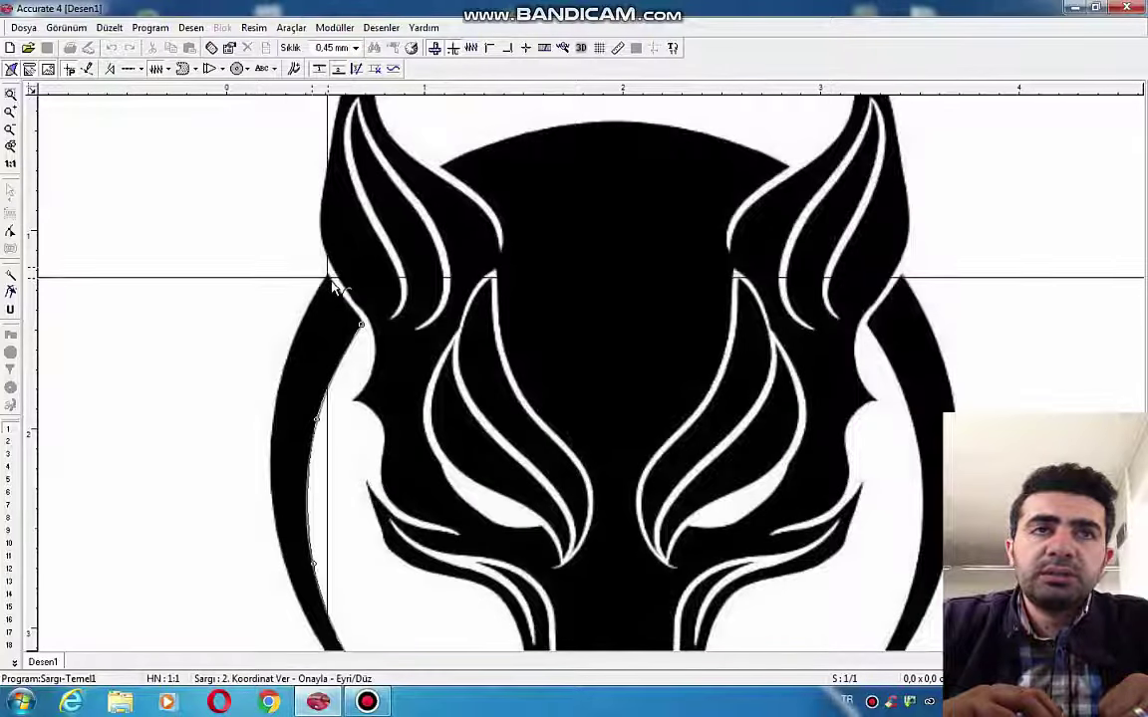
left_click(302, 323)
left_click(271, 423)
left_click(279, 534)
scroll(292, 329, "down", 1)
left_click(308, 543)
left_click(340, 582)
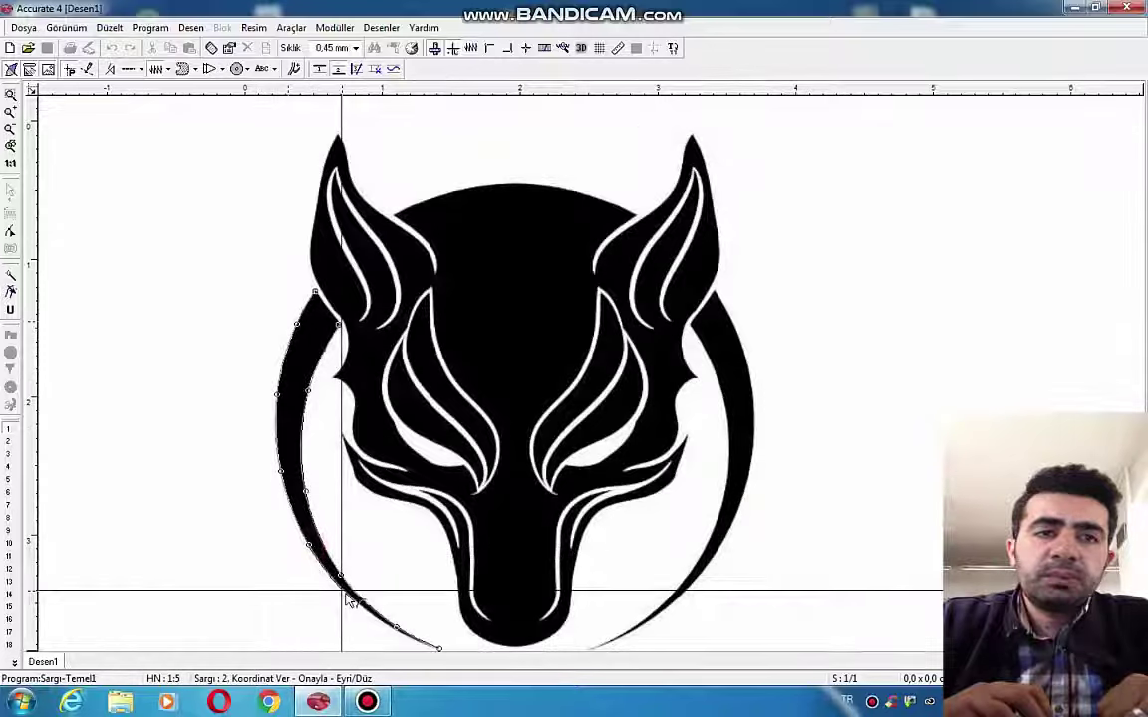
left_click(395, 629)
left_click(438, 651)
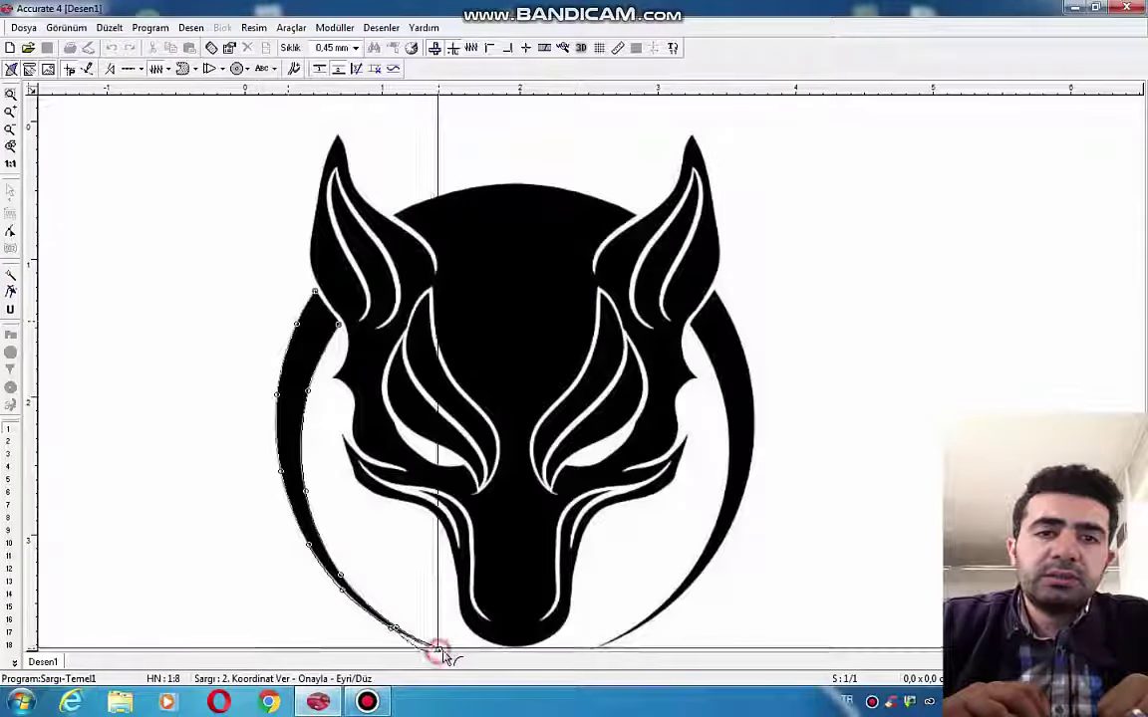
right_click(438, 642)
- Add four stitch direction lines across the left crescent, spaced from its lower tip up to the end below the ear
scroll(435, 398, "down", 2)
scroll(430, 326, "up", 3)
scroll(435, 333, "down", 2)
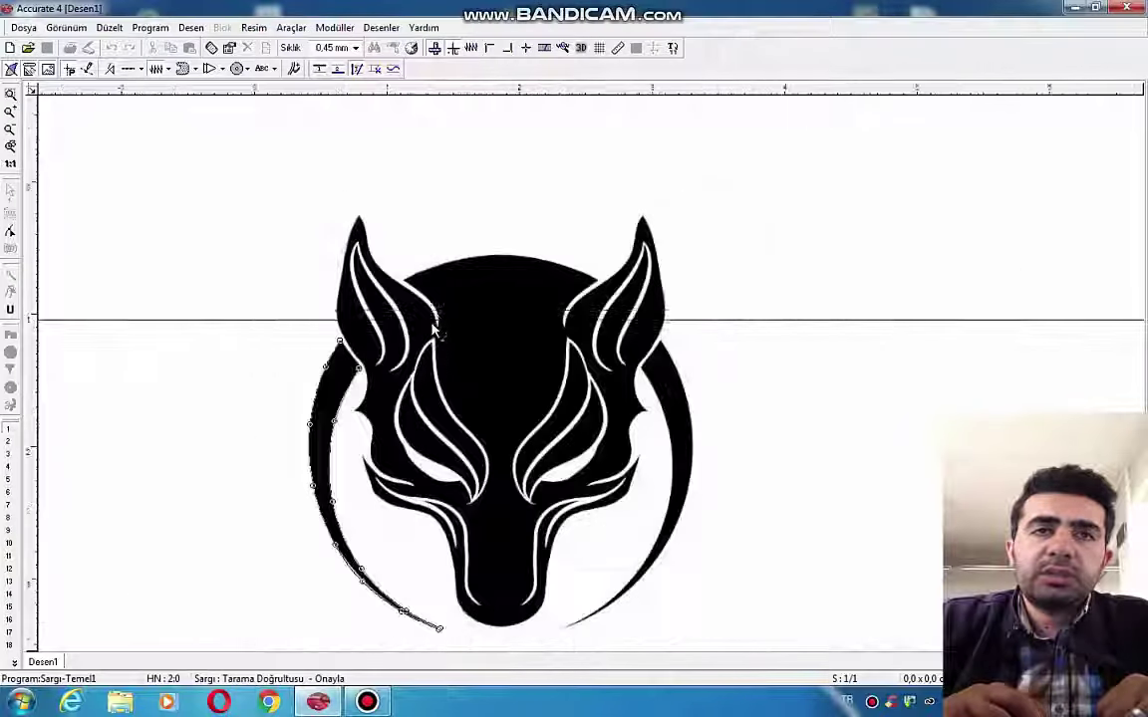
scroll(403, 551, "up", 2)
scroll(438, 538, "down", 1)
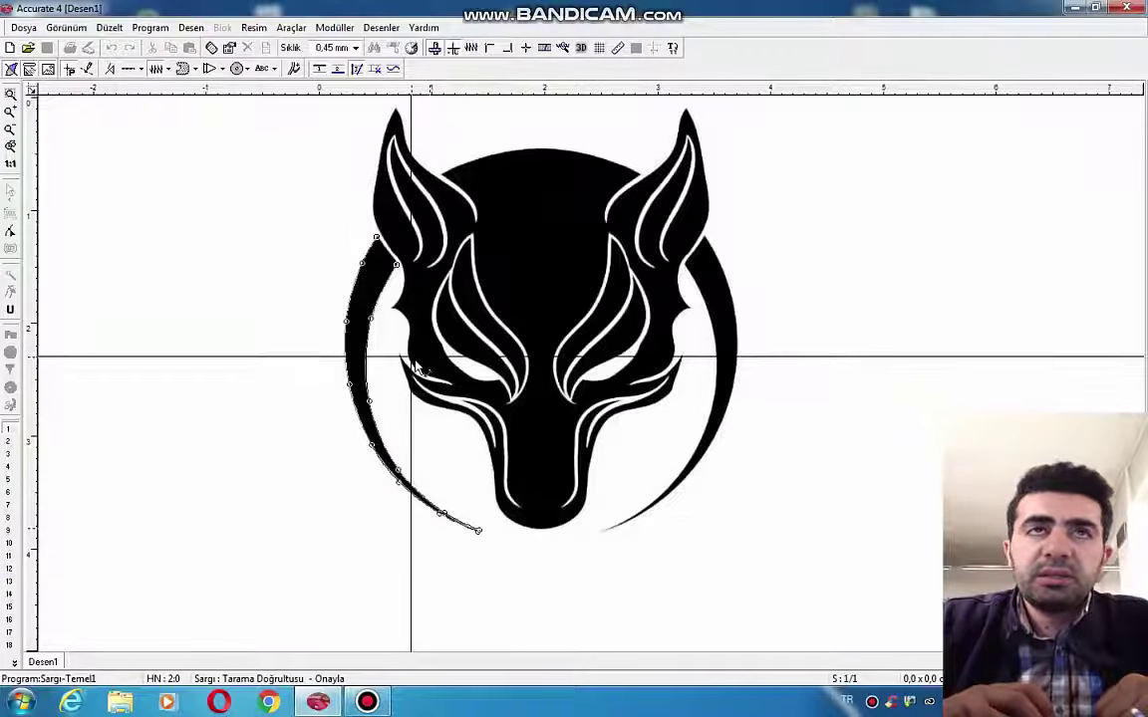
scroll(422, 507, "up", 2)
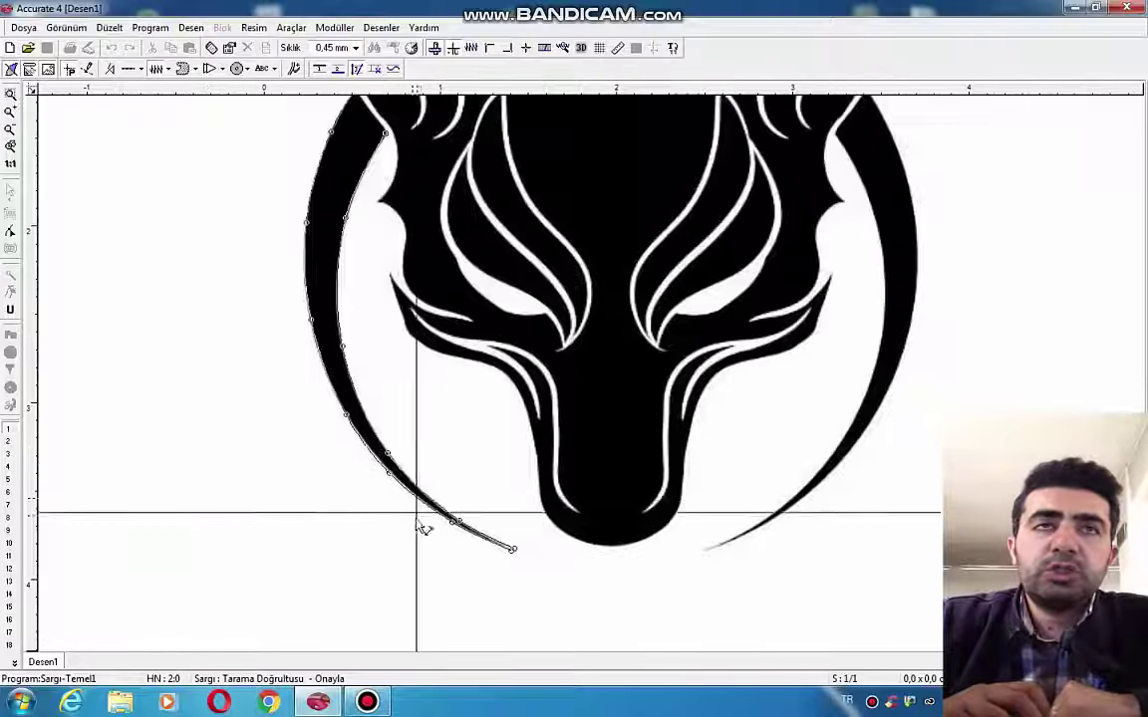
left_click(357, 70)
left_click(316, 379)
scroll(372, 440, "down", 2)
left_click(359, 301)
left_click(309, 283)
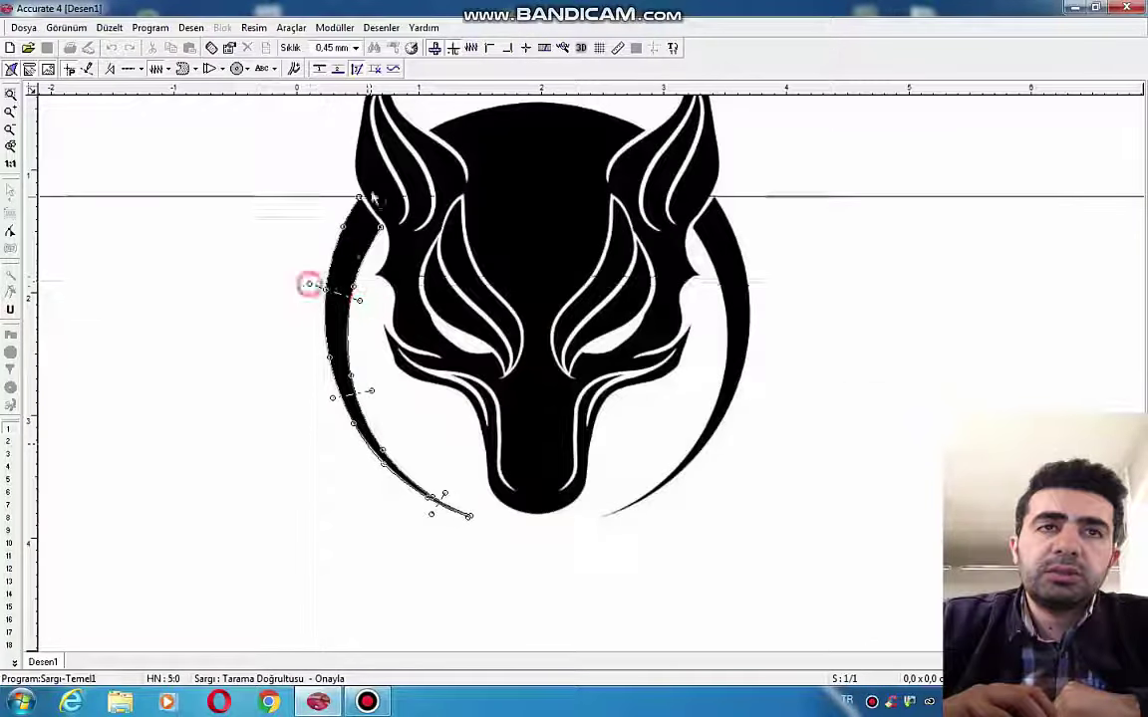
scroll(374, 197, "up", 2)
left_click(333, 225)
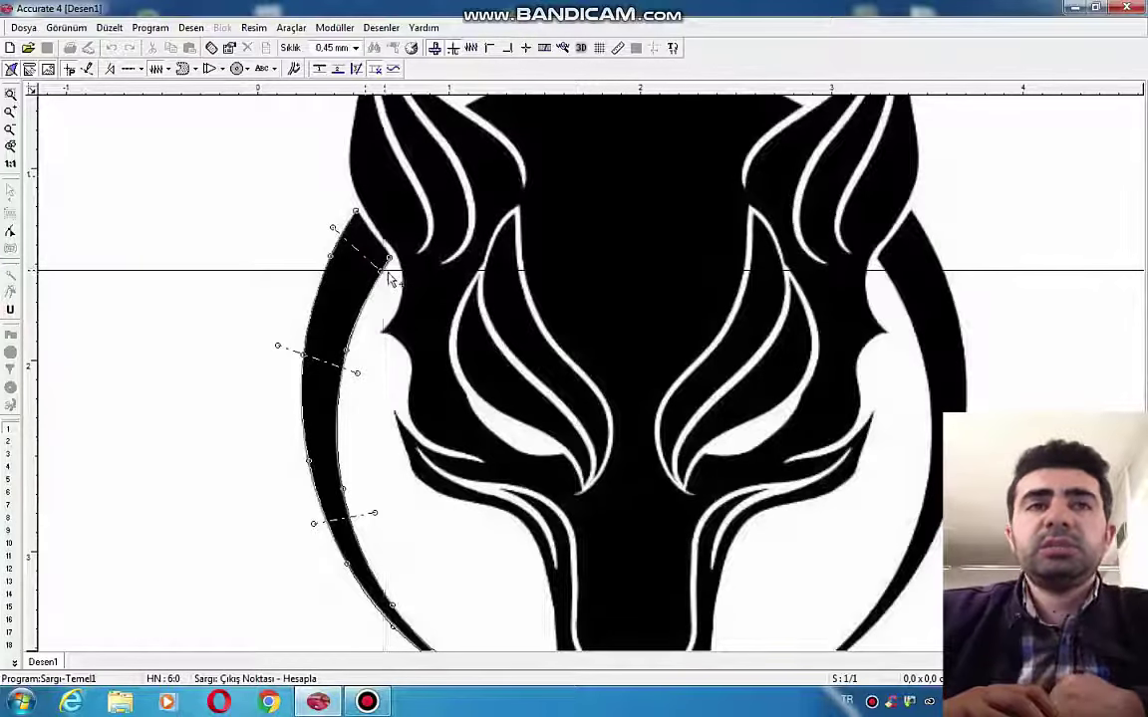
- Set the exit point at the left crescent's upper inner corner and calculate its satin stitches
left_click(391, 261)
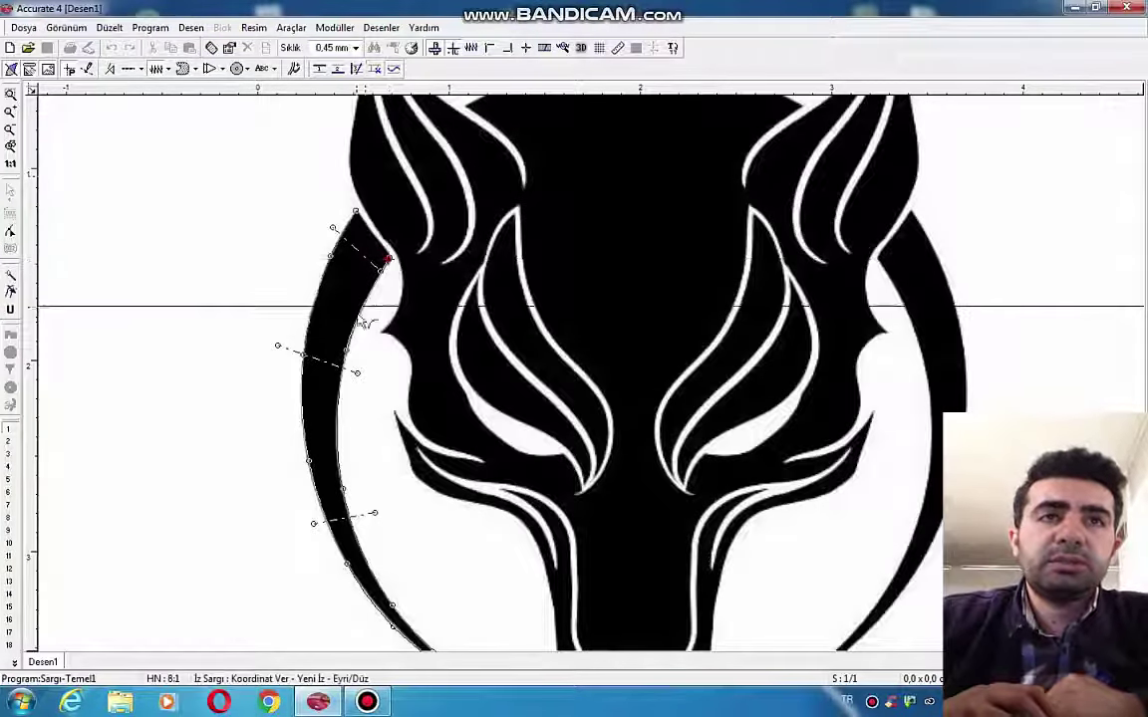
key("Return")
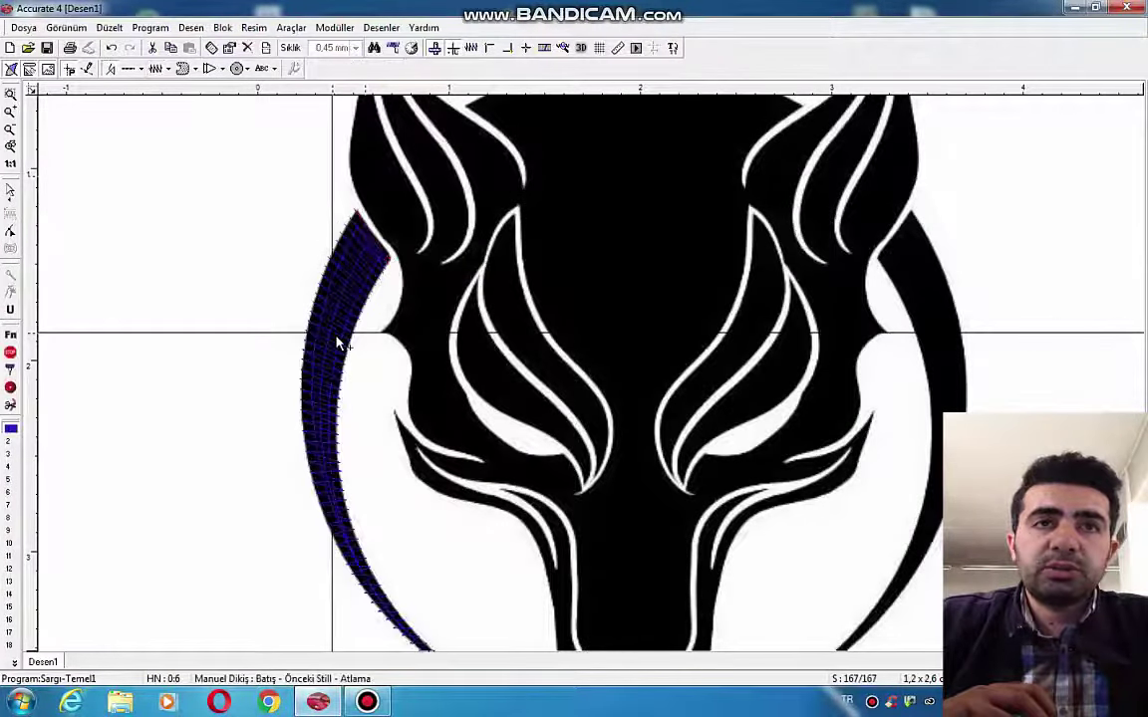
scroll(336, 339, "down", 4)
scroll(364, 343, "up", 2)
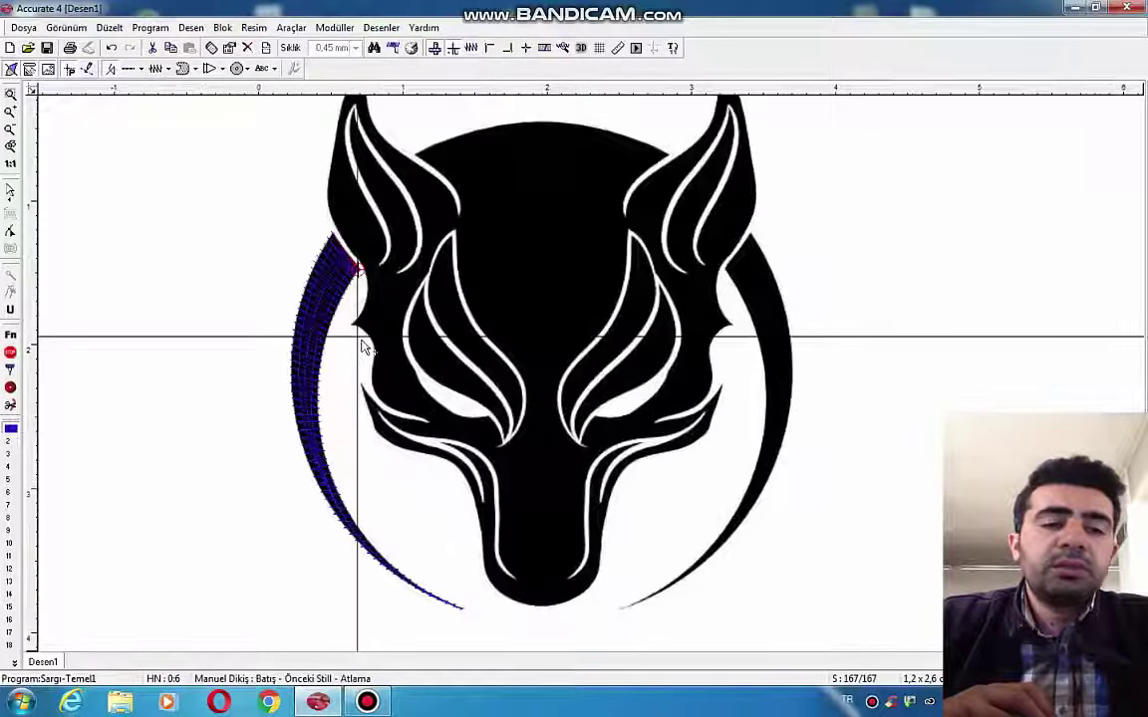
- Start a Karşılıklı satin object and place opposing point pairs from the top of the left ear's inner strip to past its middle
scroll(313, 354, "down", 2)
scroll(373, 237, "up", 1)
scroll(371, 235, "up", 2)
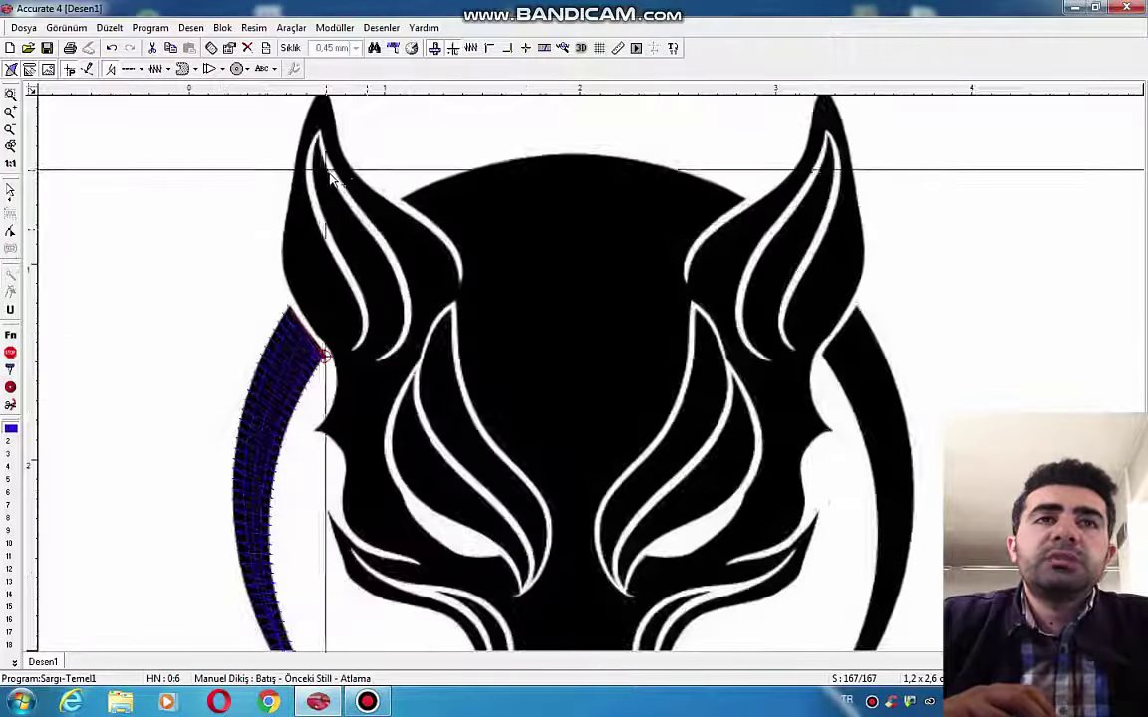
key("s")
scroll(323, 137, "down", 2)
scroll(324, 140, "up", 2)
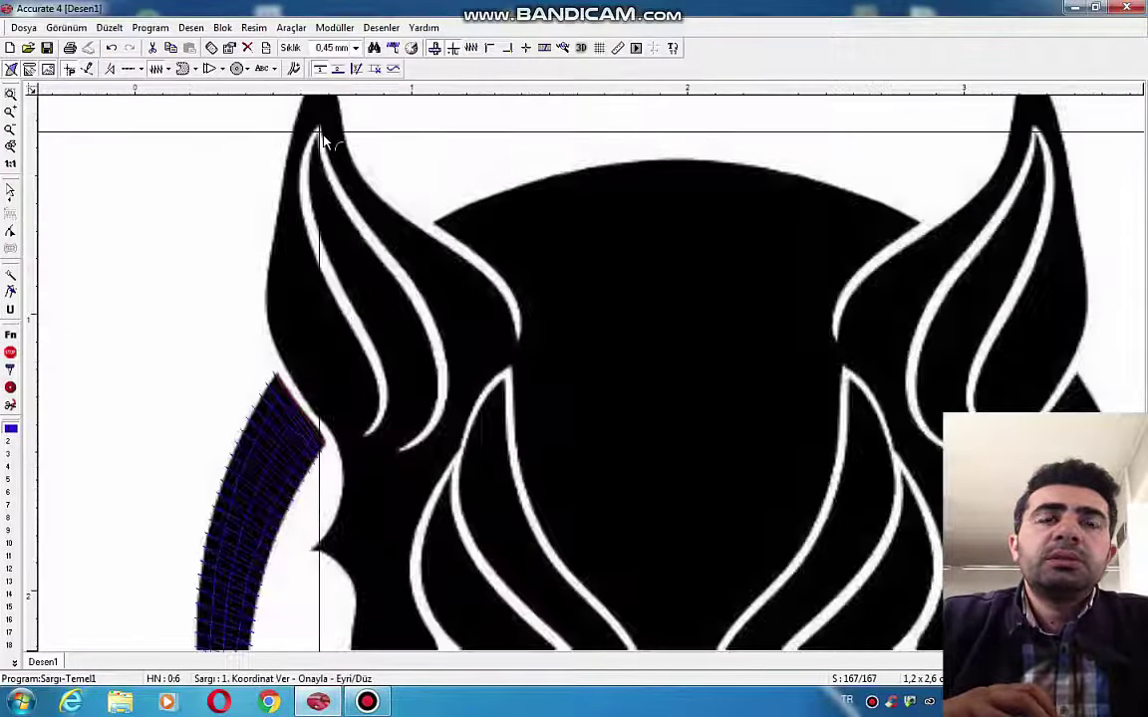
left_click(169, 70)
left_click(179, 103)
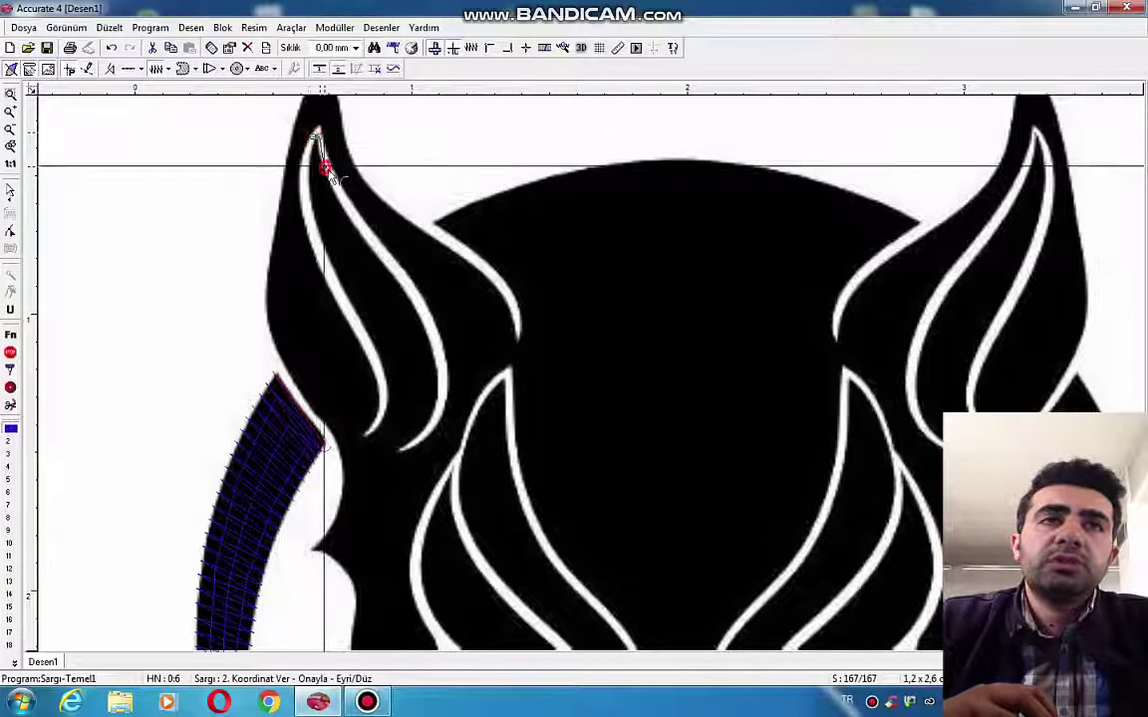
left_click(343, 209)
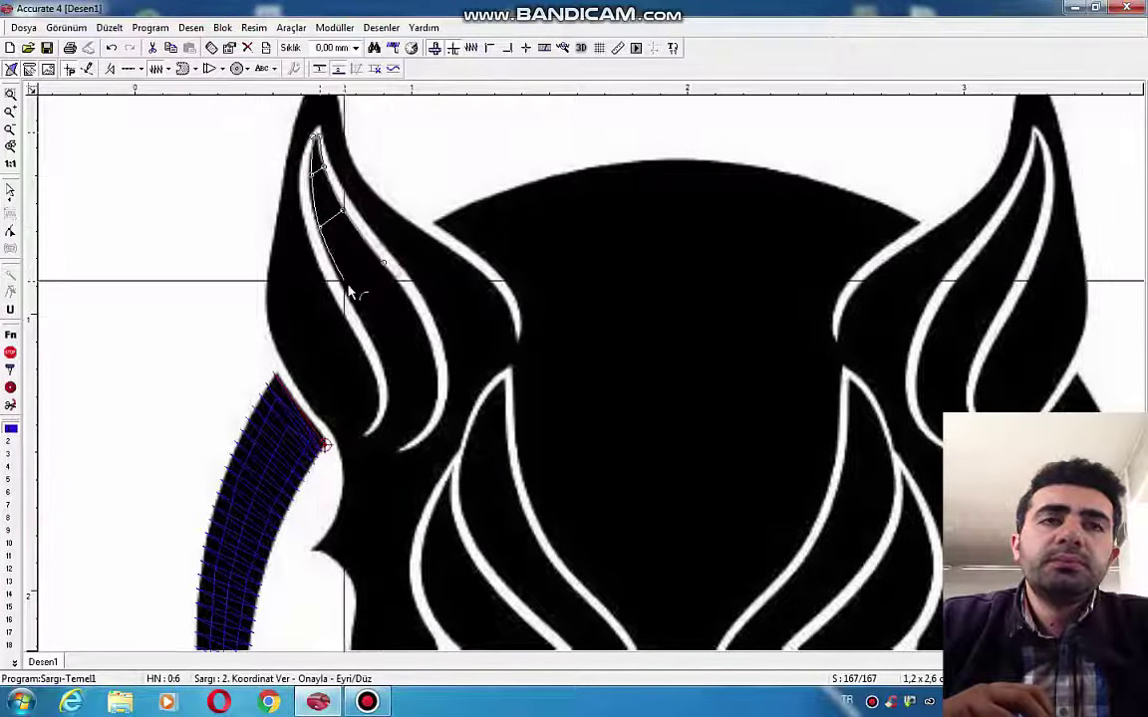
left_click(420, 319)
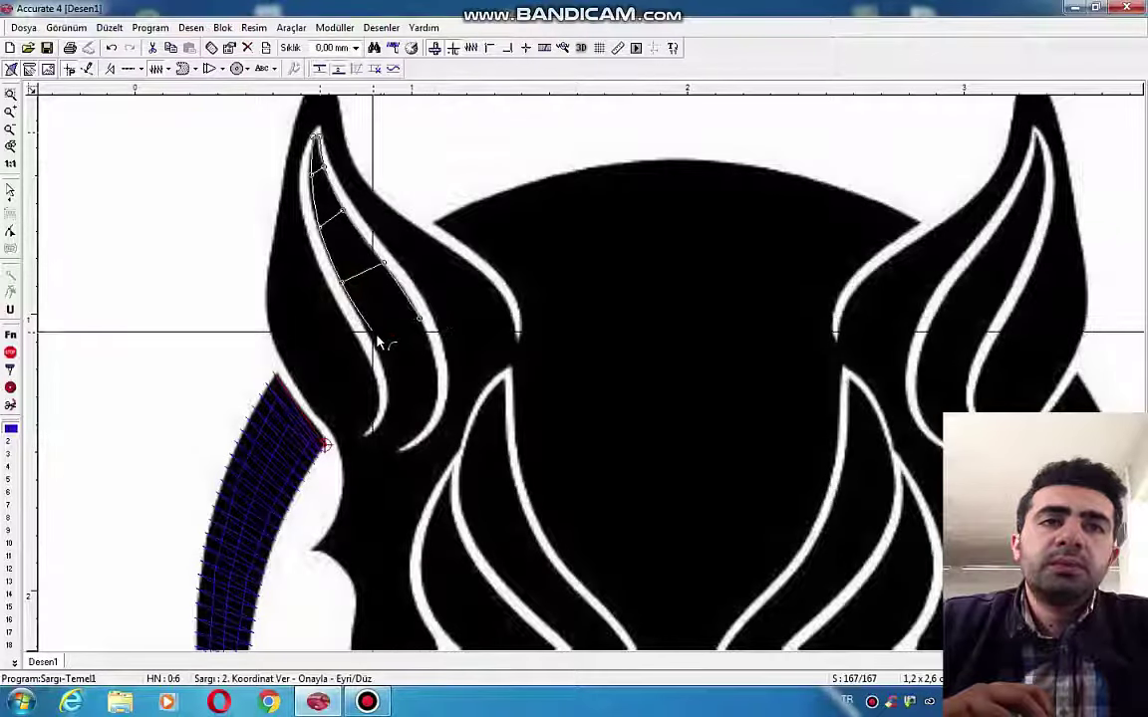
left_click(368, 332)
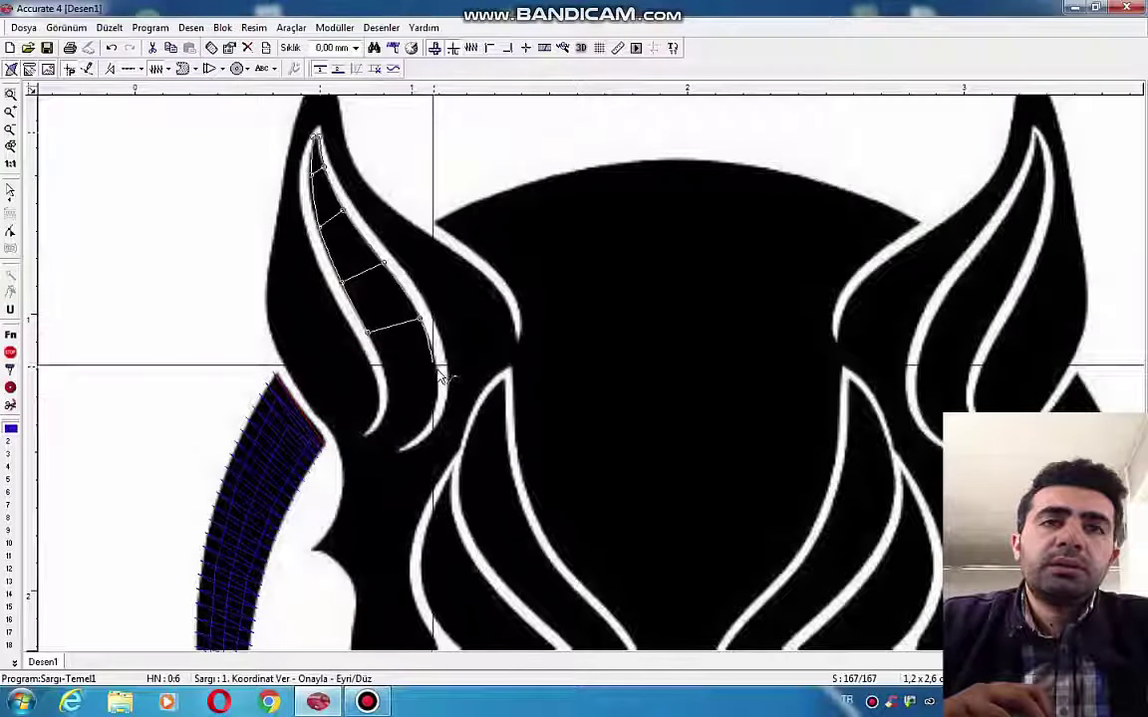
- Complete the point pairs down to the lower end of the left ear's inner strip and calculate its satin stitches
left_click(434, 367)
left_click(385, 373)
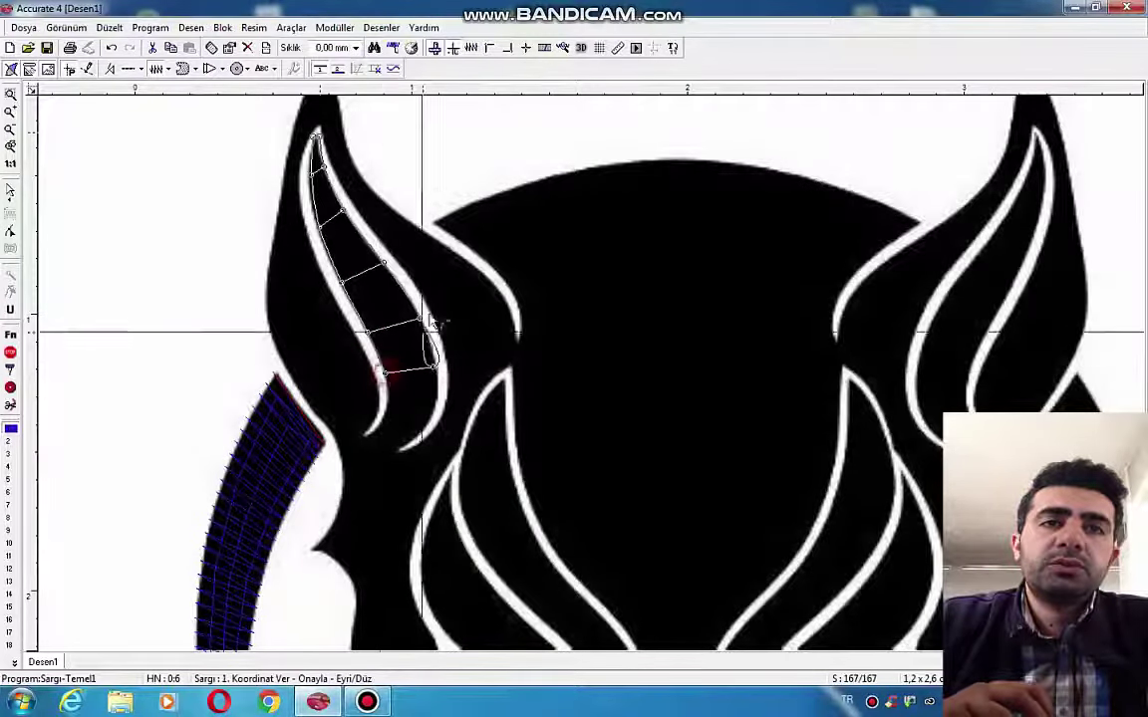
left_click(432, 412)
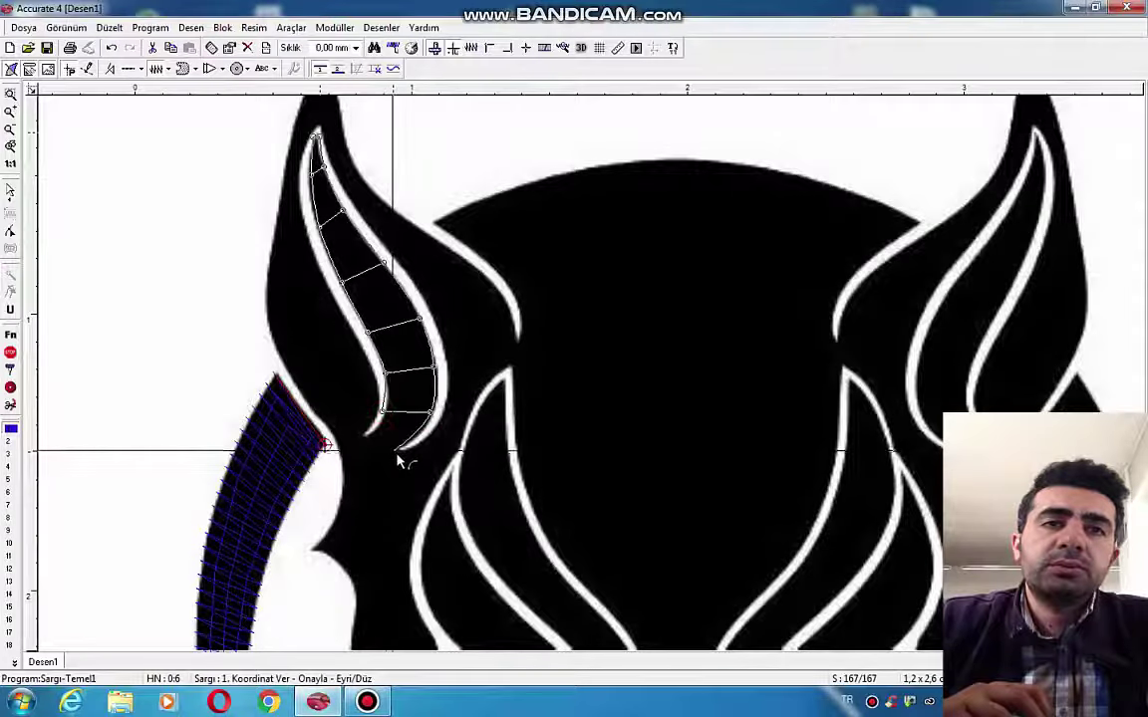
left_click(368, 447)
right_click(369, 447)
right_click(370, 447)
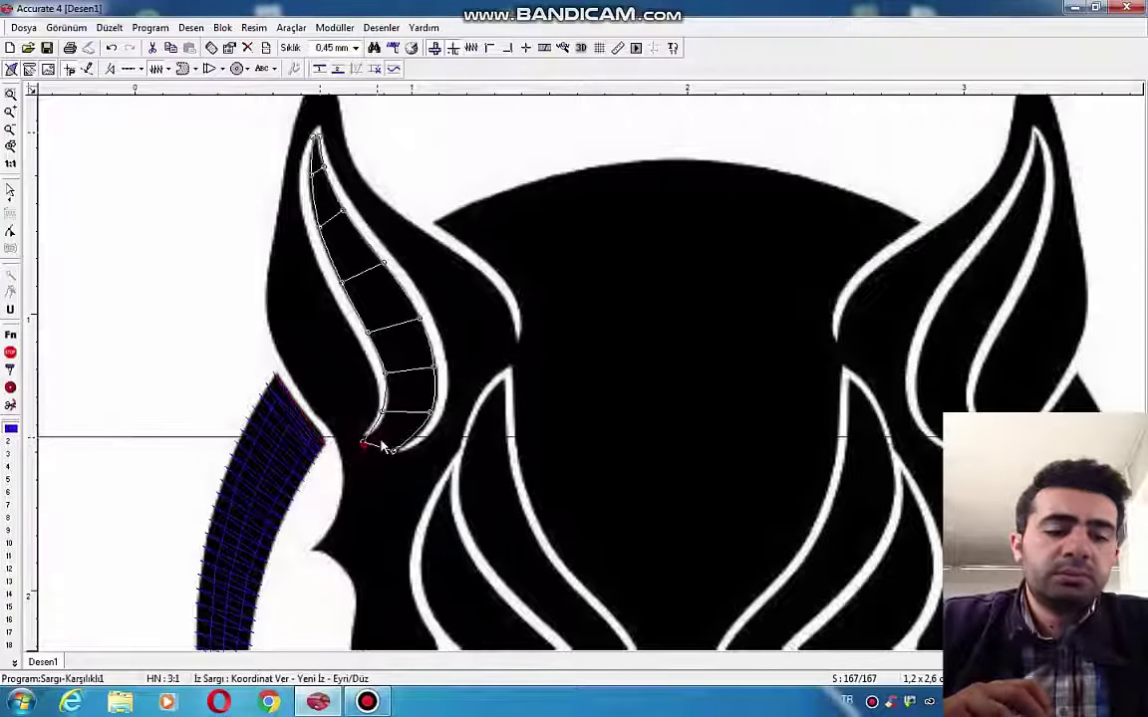
right_click(375, 429)
- Start a Karşılıklı satin on the left ear's section next to the forehead, pairing points from its lower end up to mid-ear
scroll(368, 392, "down", 1)
scroll(291, 246, "down", 1)
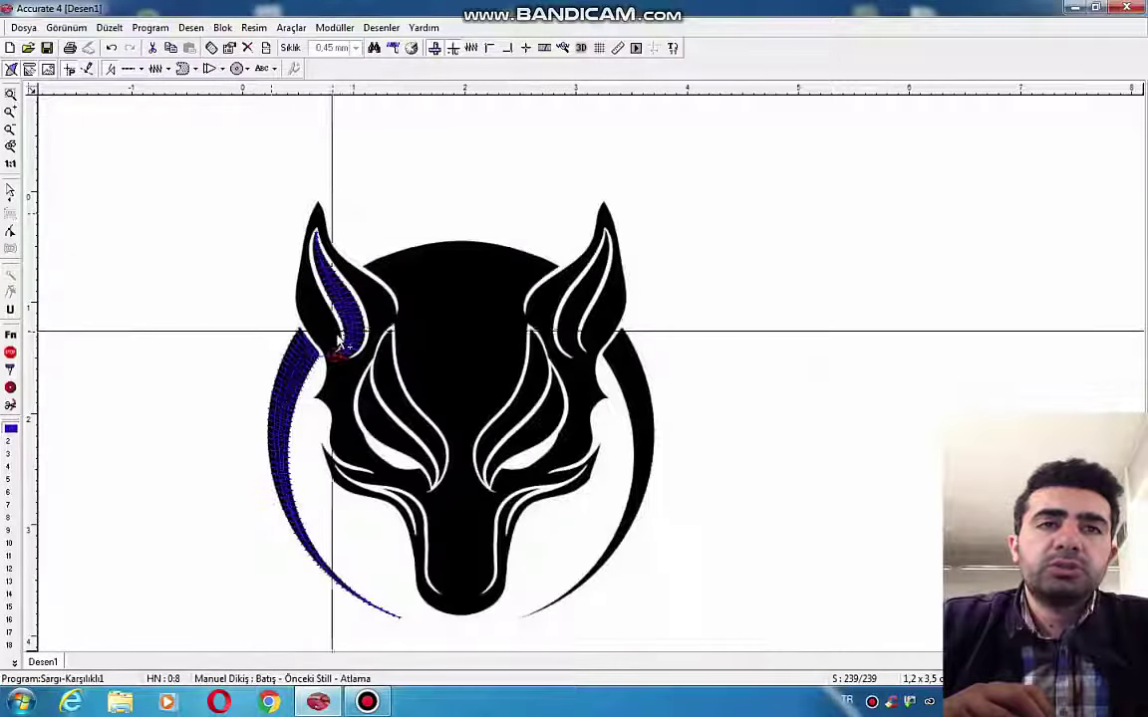
scroll(336, 334, "up", 1)
scroll(361, 342, "down", 2)
scroll(403, 403, "up", 3)
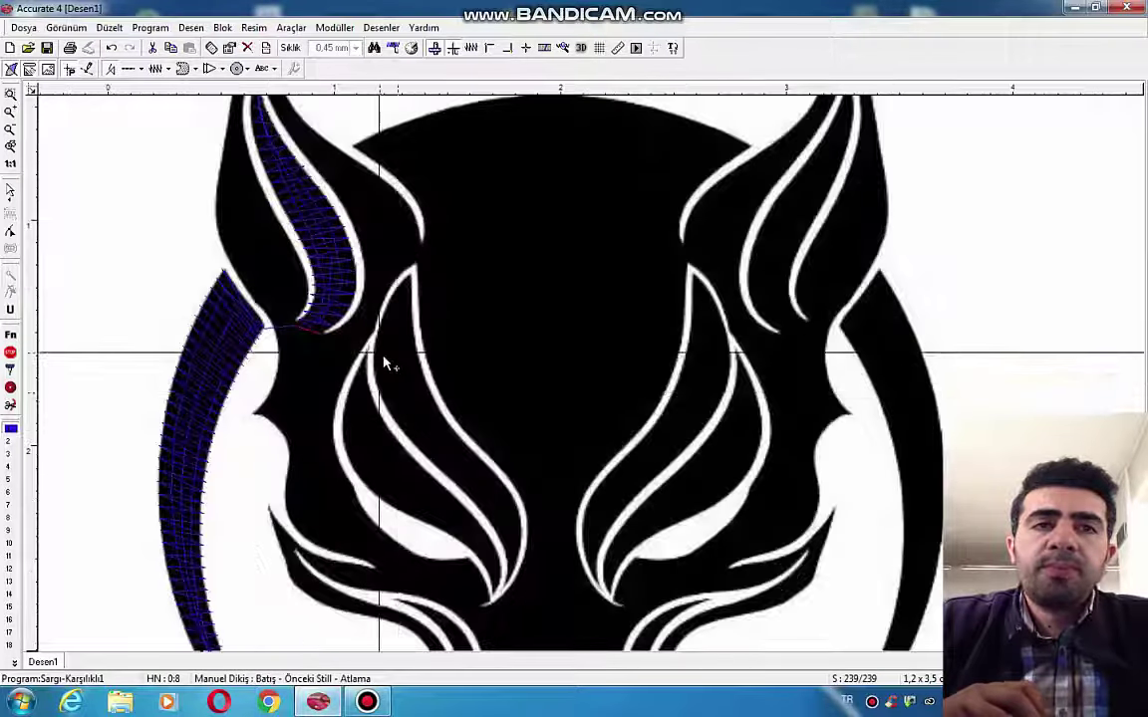
scroll(384, 365, "down", 2)
scroll(333, 224, "up", 1)
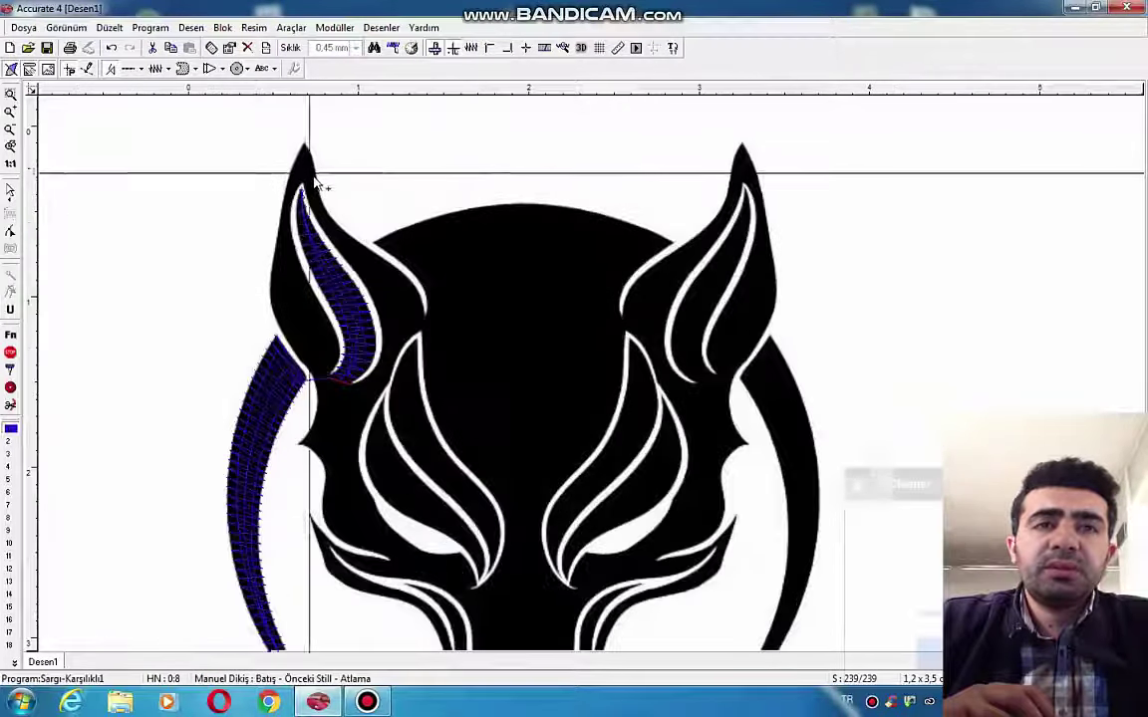
left_click(356, 385)
left_click(372, 397)
left_click(379, 368)
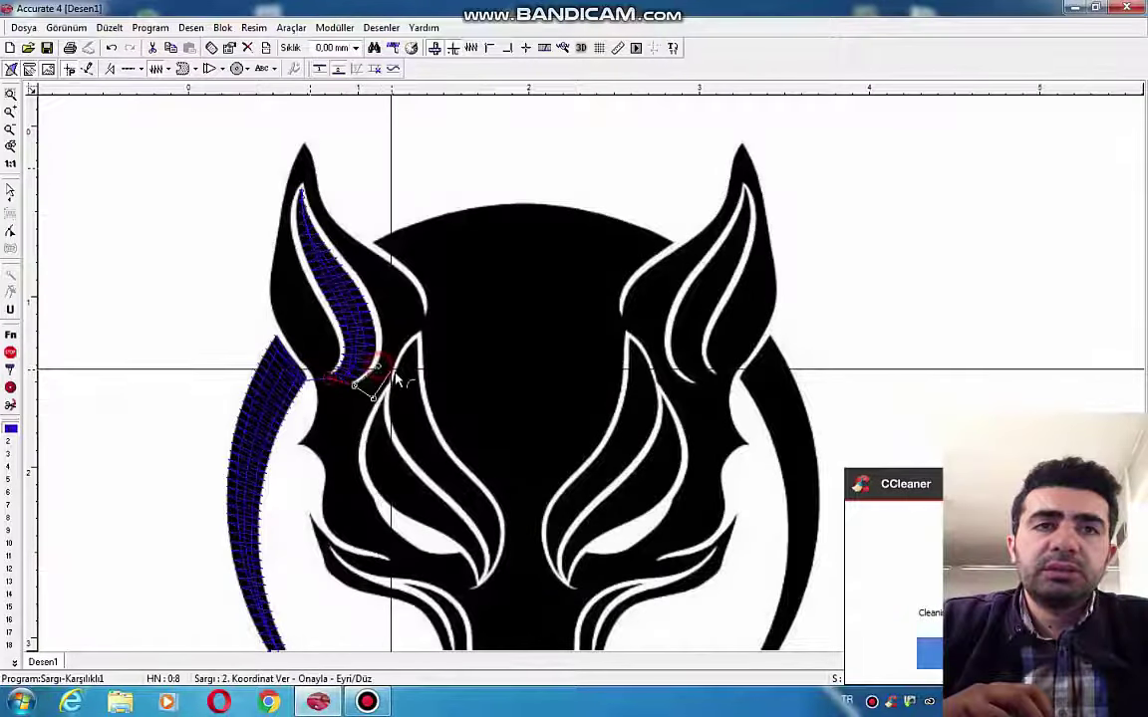
left_click(393, 376)
left_click(409, 337)
left_click(384, 322)
left_click(423, 312)
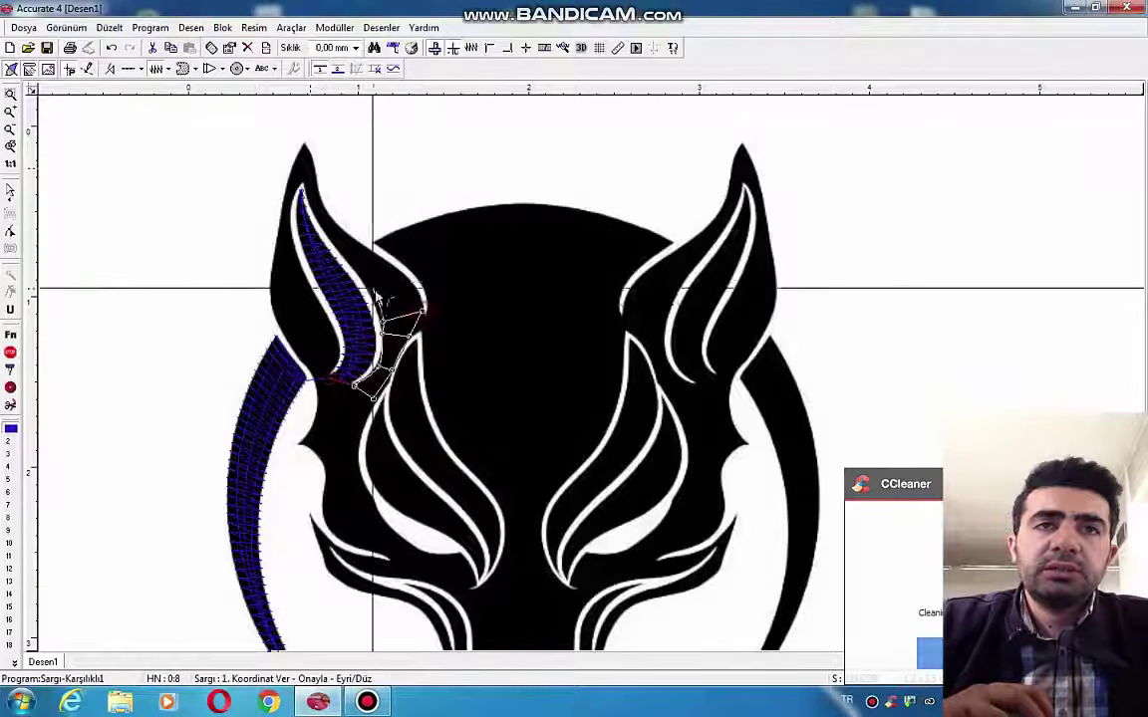
left_click(362, 281)
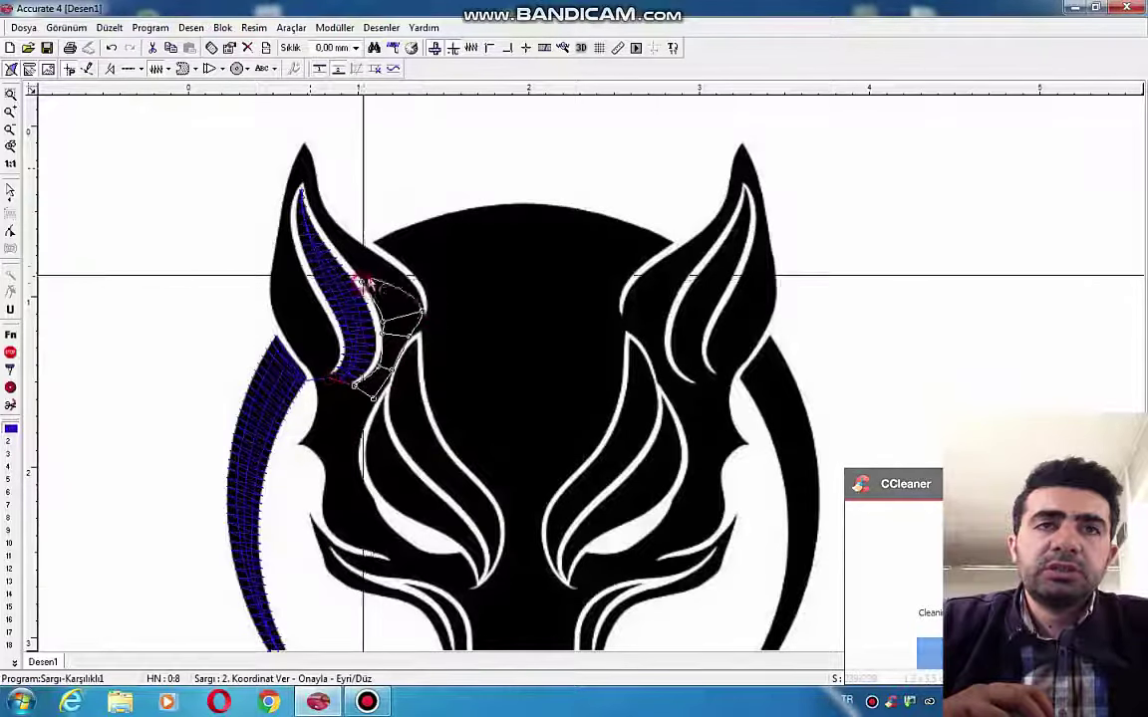
- Continue the point pairs from mid-ear up the ear section next to the forehead to the tip of the left ear
left_click(321, 226)
left_click(330, 216)
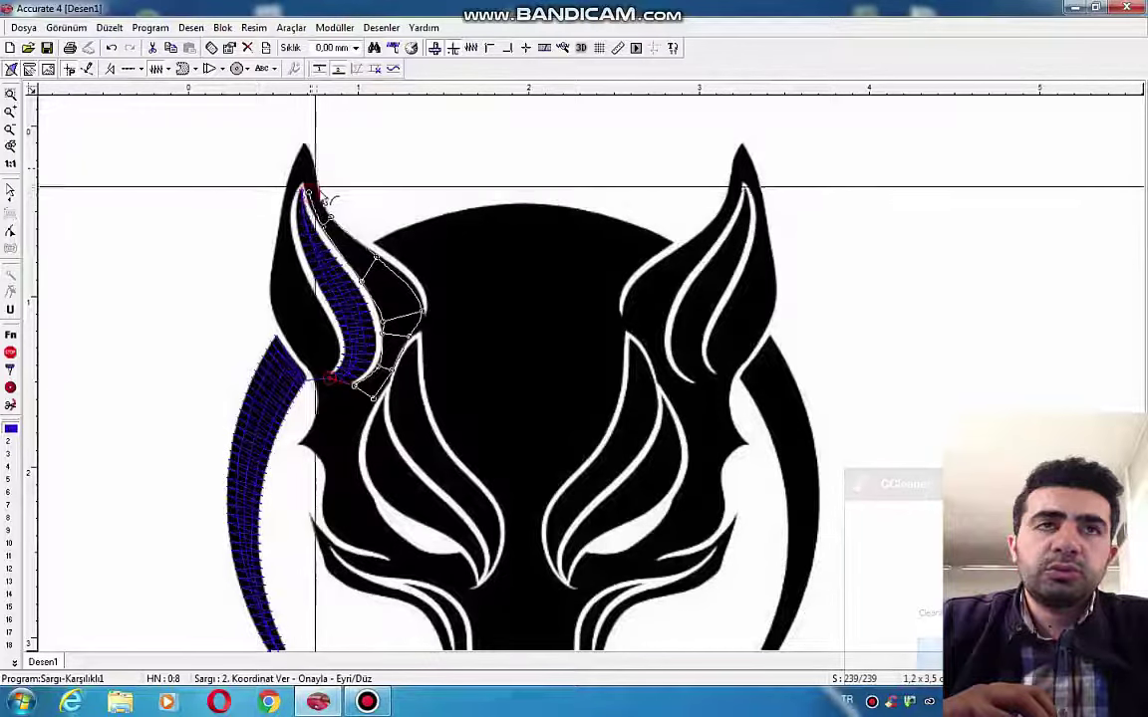
scroll(299, 120, "up", 3)
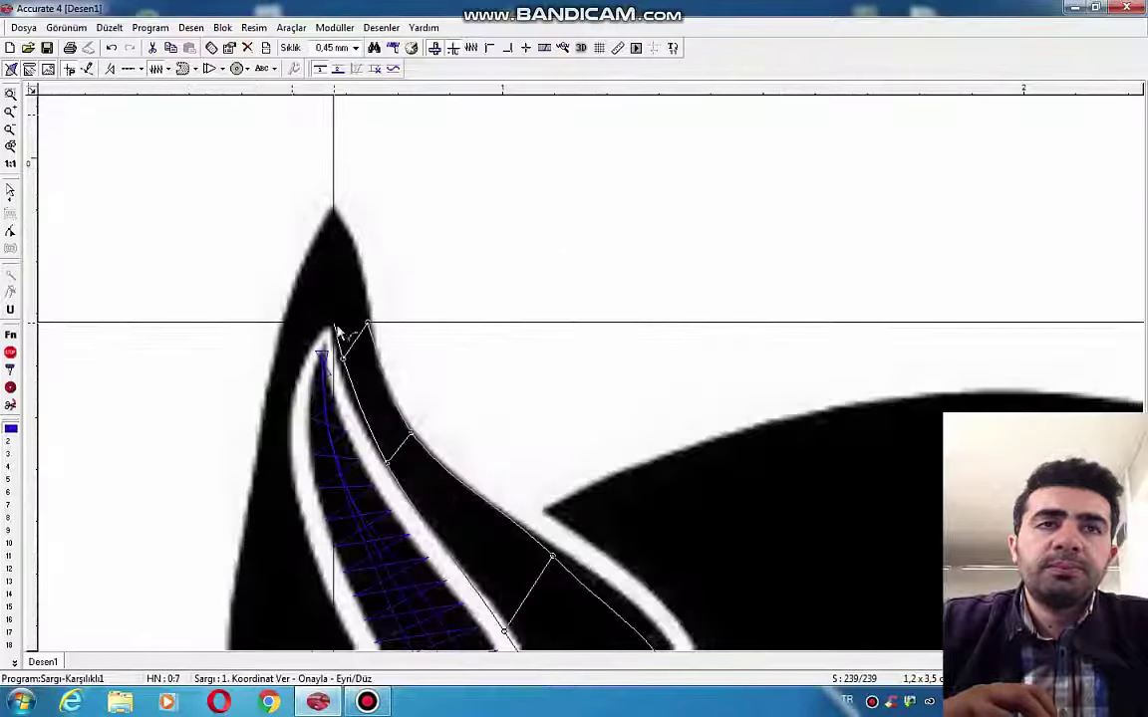
left_click(330, 327)
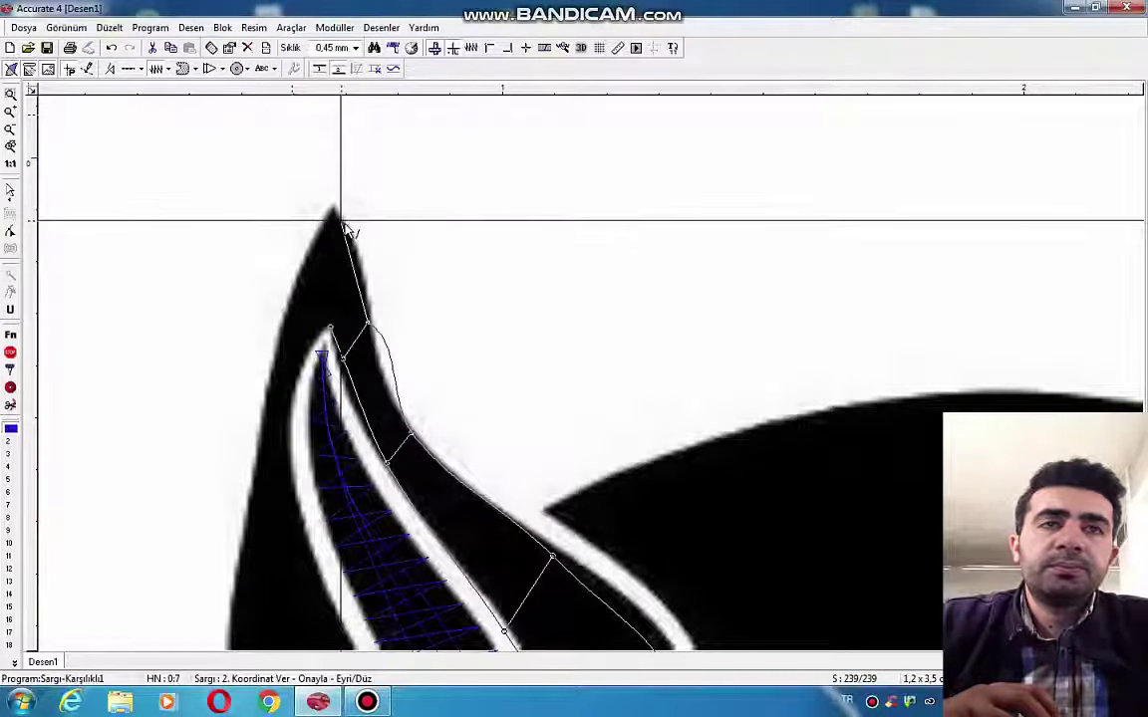
left_click(341, 220)
- Carry the point pairs around the left ear's tip and down its outer section to below mid-ear
left_click(304, 264)
left_click(294, 382)
left_click(273, 376)
scroll(282, 353, "down", 2)
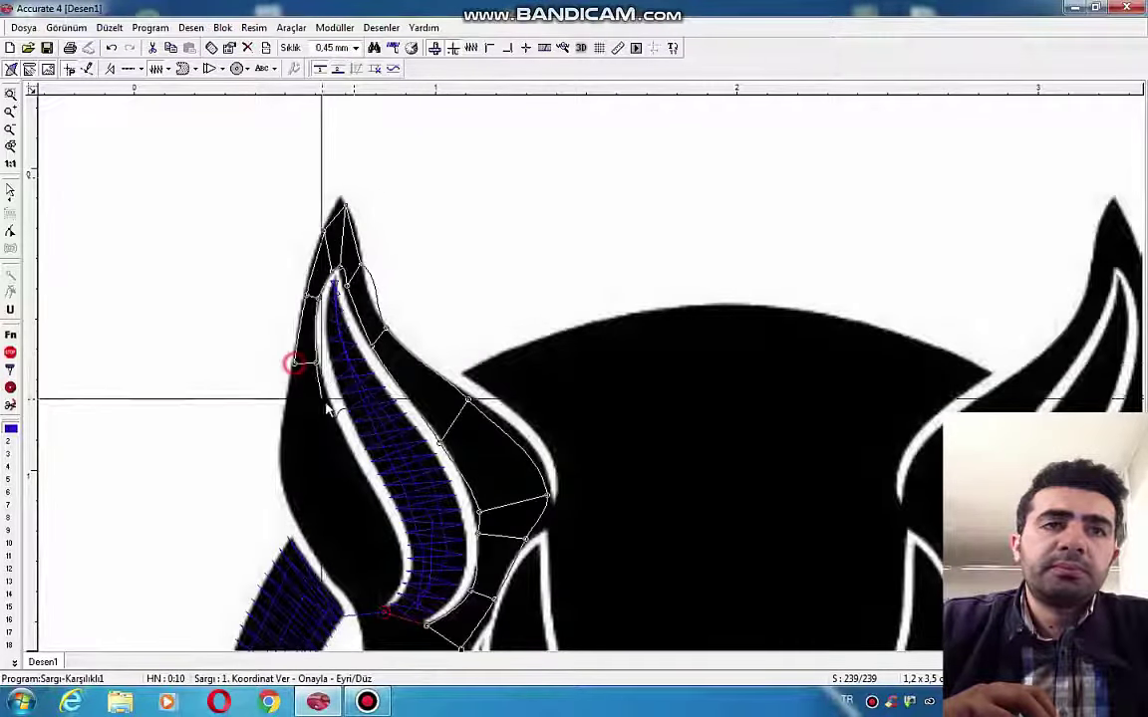
left_click(334, 417)
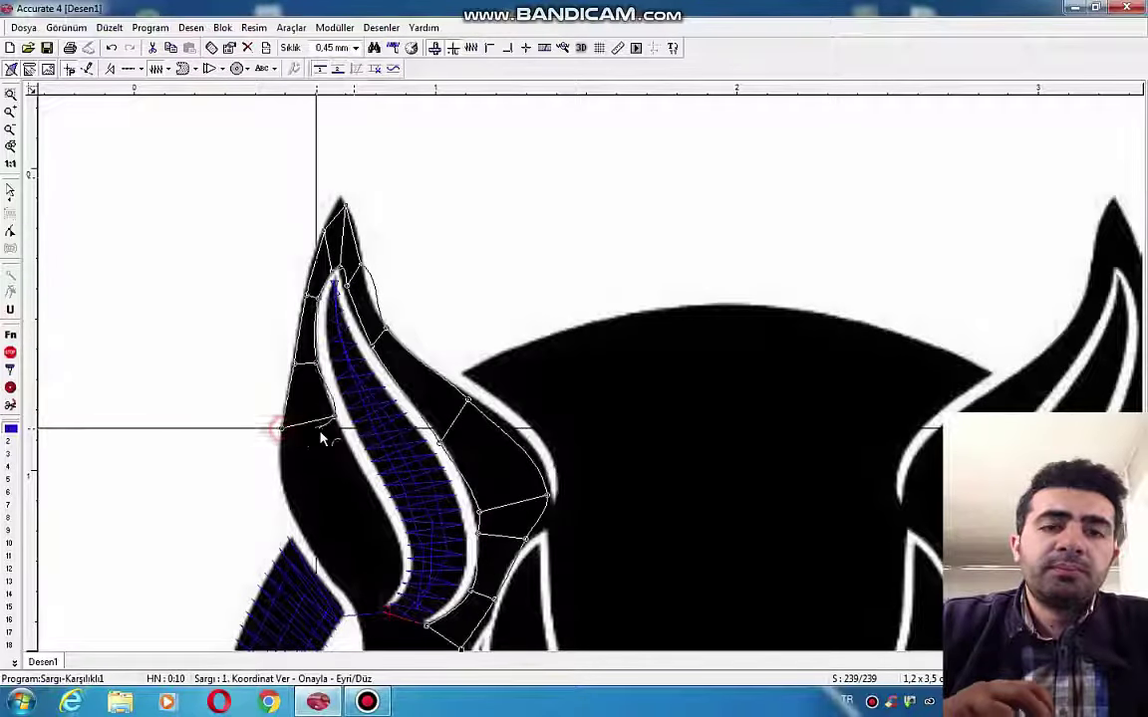
left_click(286, 497)
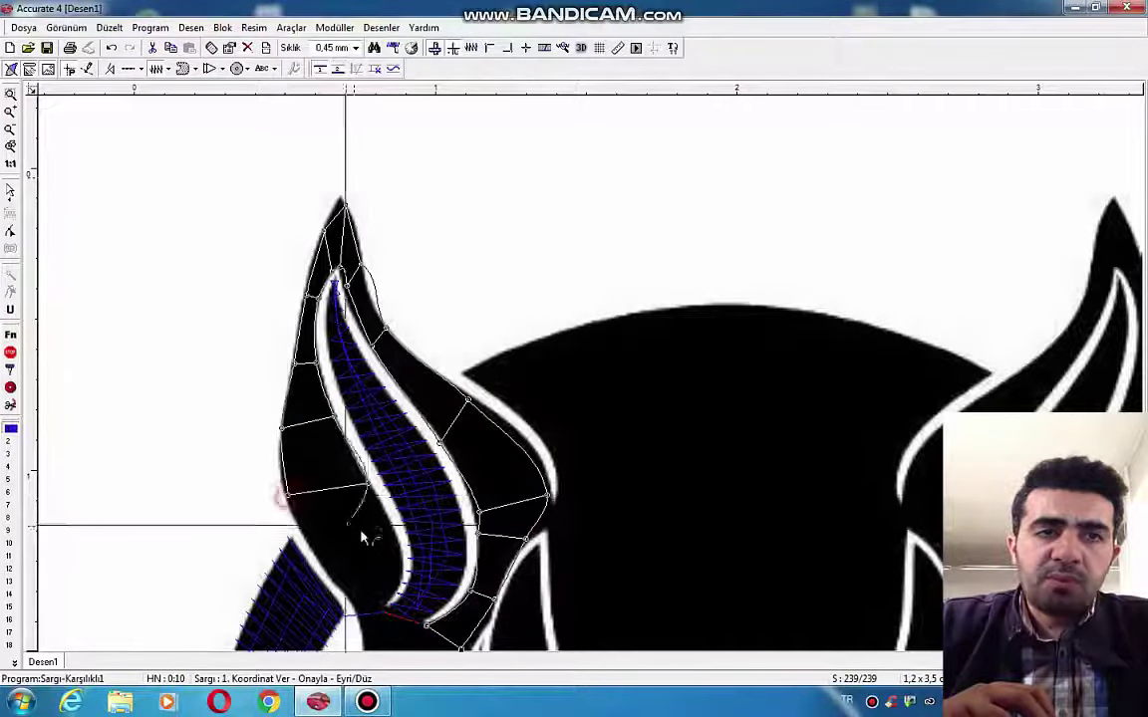
- Complete the point pairs at the left ear's outer base, set the exit point and calculate the satin stitches
left_click(310, 539)
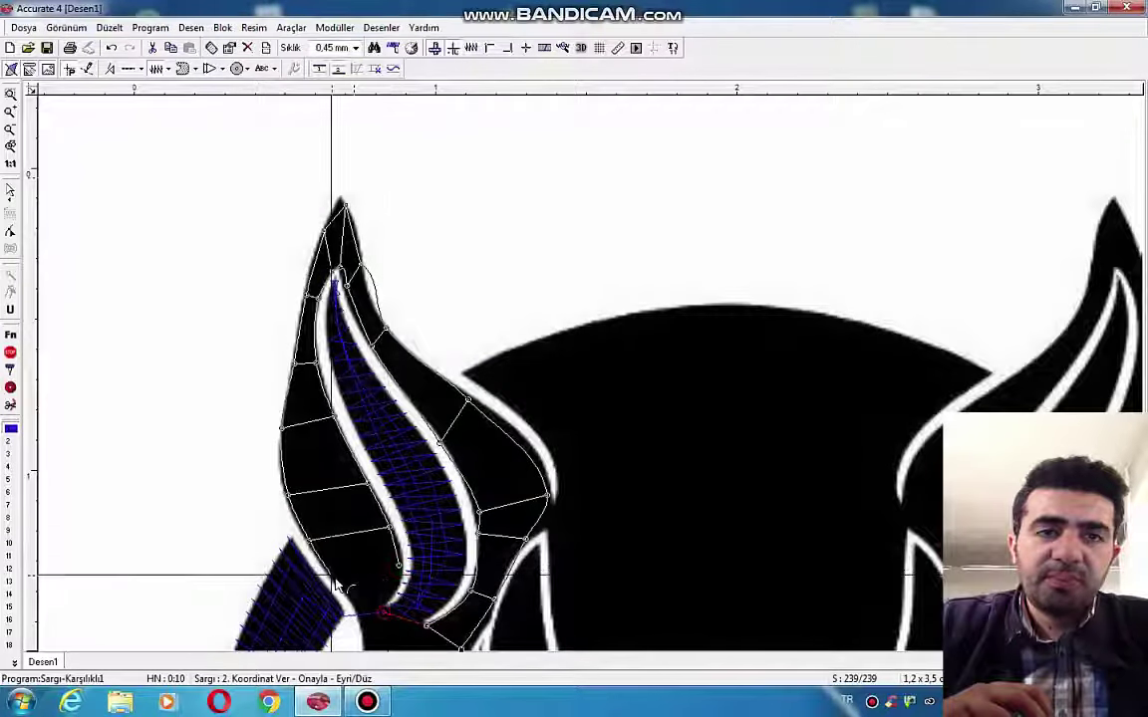
left_click(364, 620)
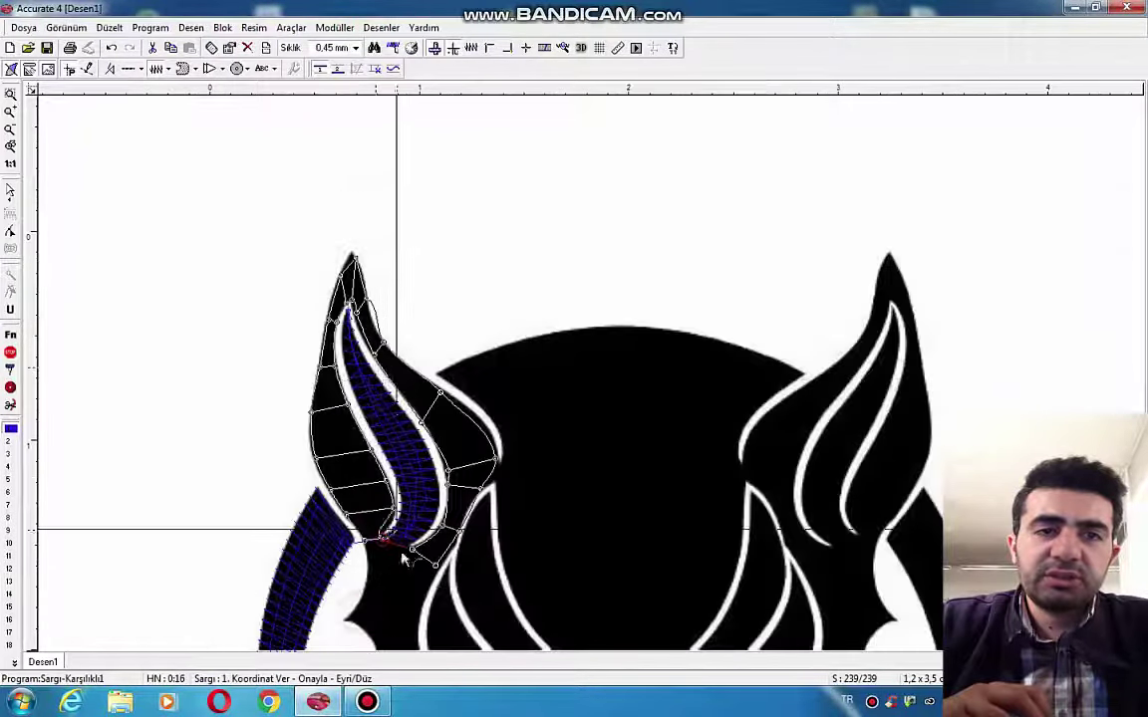
key("Return")
left_click(380, 515)
key("Return")
- Start a Karşılıklı satin below the left ear and pair points down past the cheek spike to the narrow part beside the eye
scroll(392, 501, "down", 3)
scroll(431, 501, "up", 4)
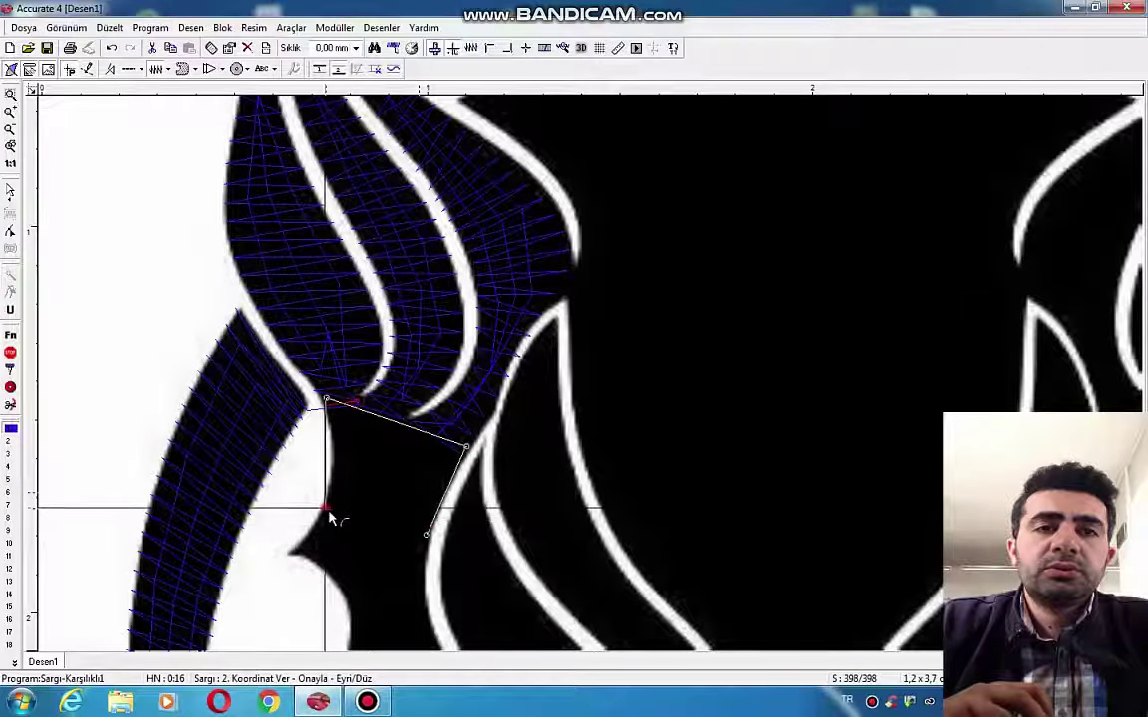
left_click(293, 554)
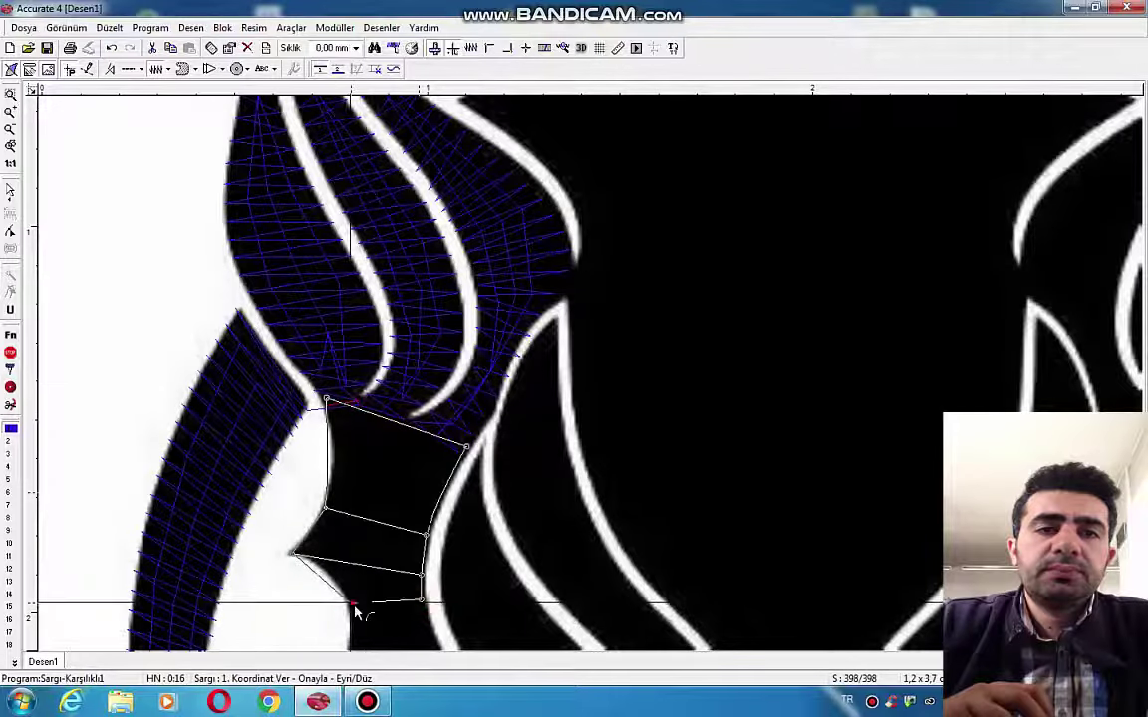
scroll(357, 608, "down", 2)
scroll(414, 573, "up", 2)
left_click(410, 503)
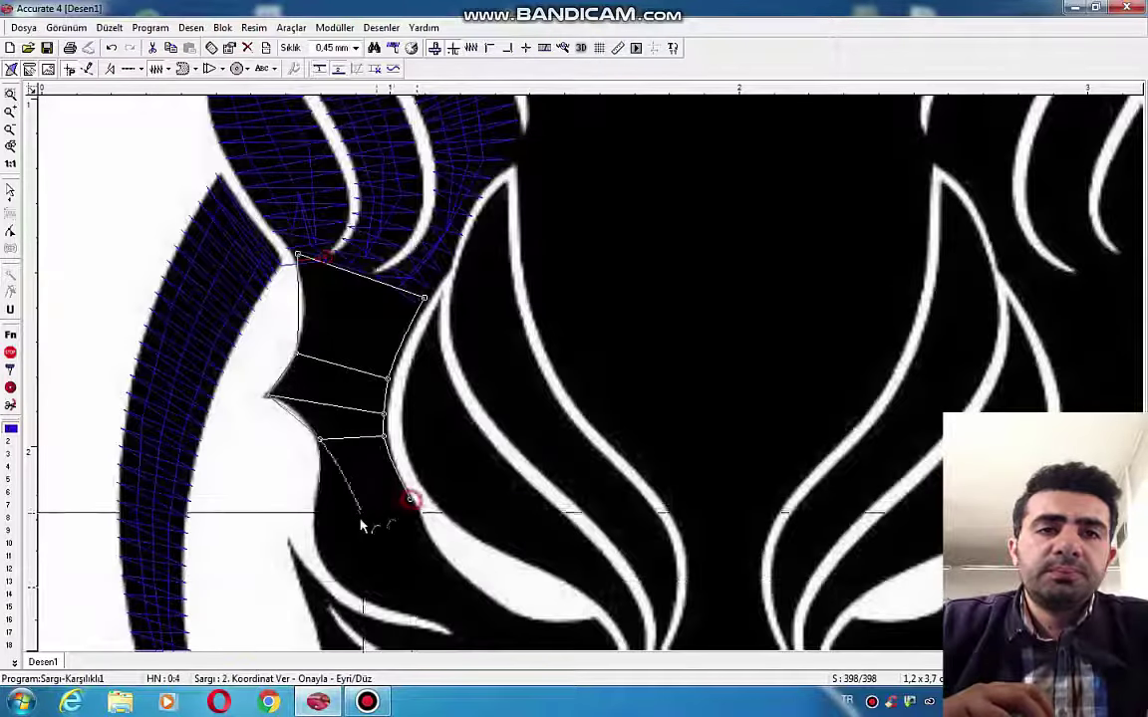
left_click(315, 522)
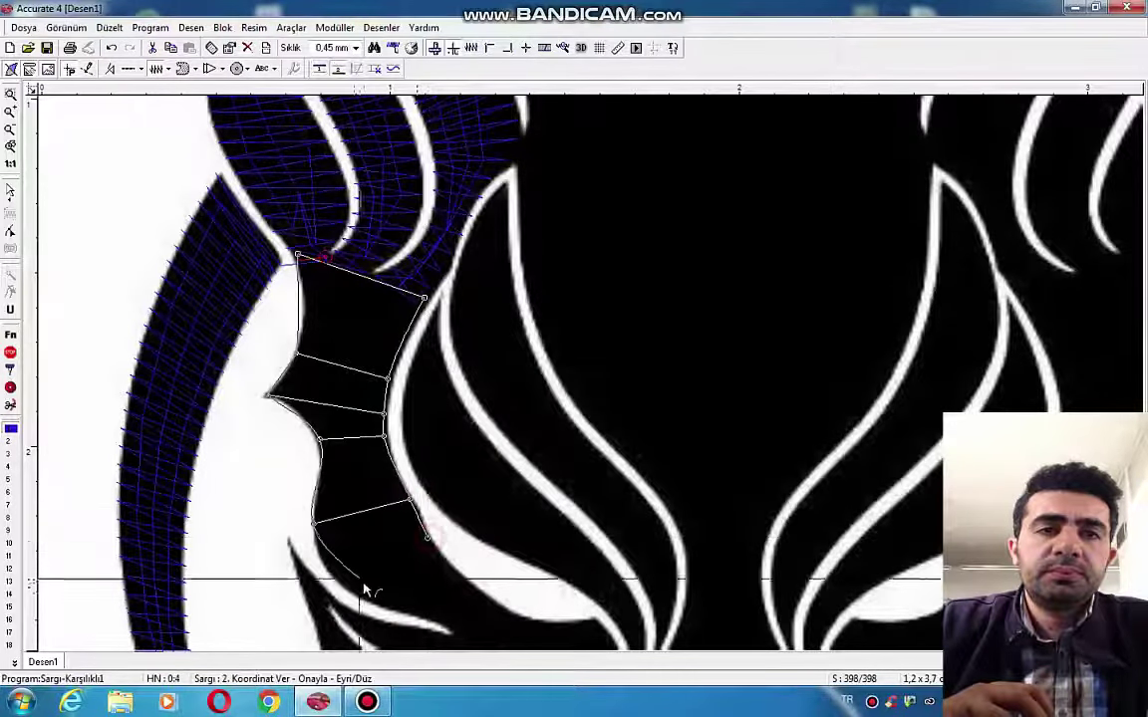
- Continue the cheek satin's point pairs along the lower edge of the left eye toward its inner corner
left_click(351, 585)
left_click(462, 577)
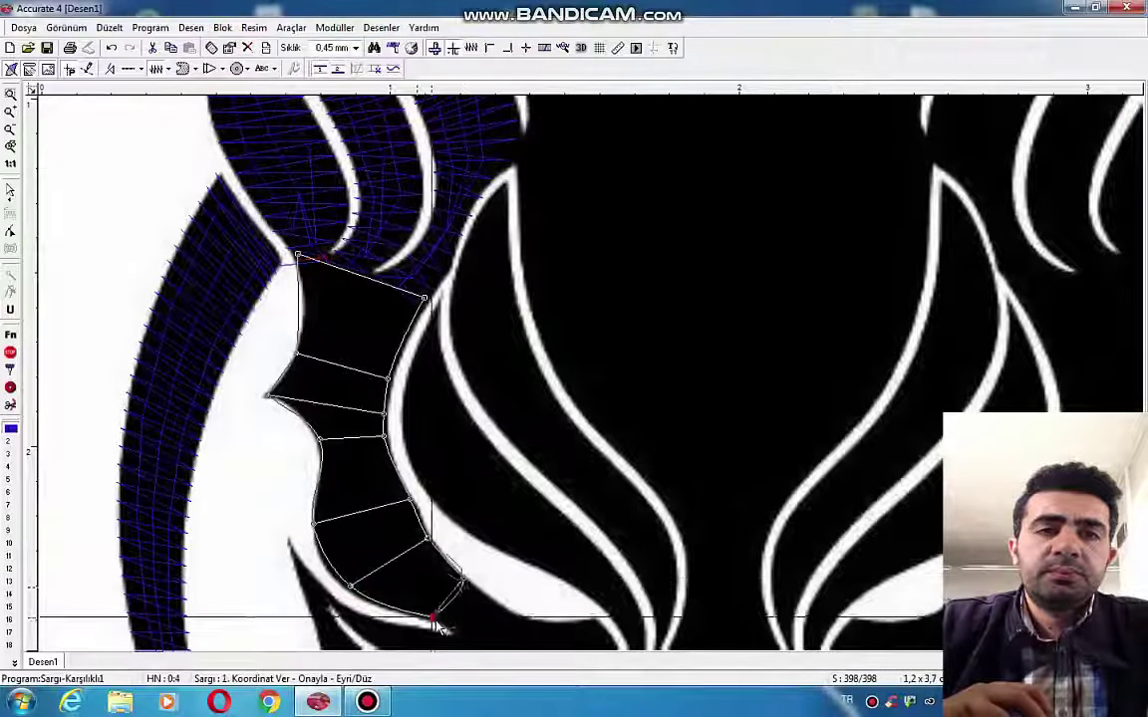
scroll(439, 627, "down", 3)
scroll(484, 560, "up", 3)
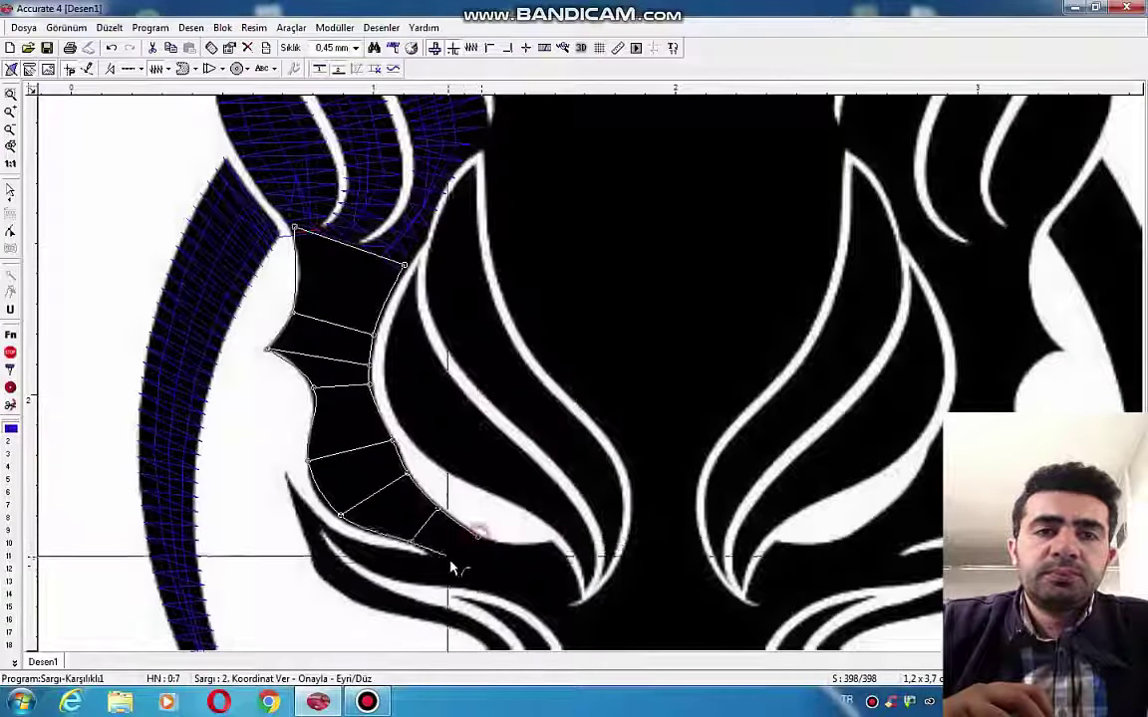
left_click(448, 573)
left_click(509, 547)
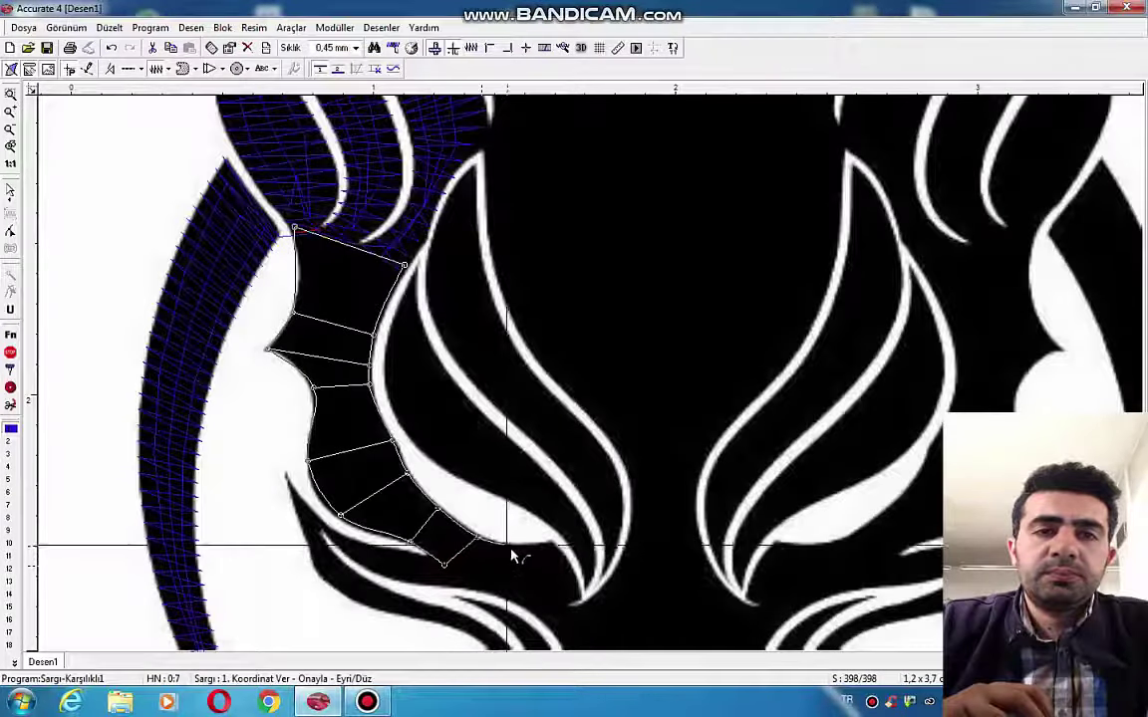
left_click(483, 587)
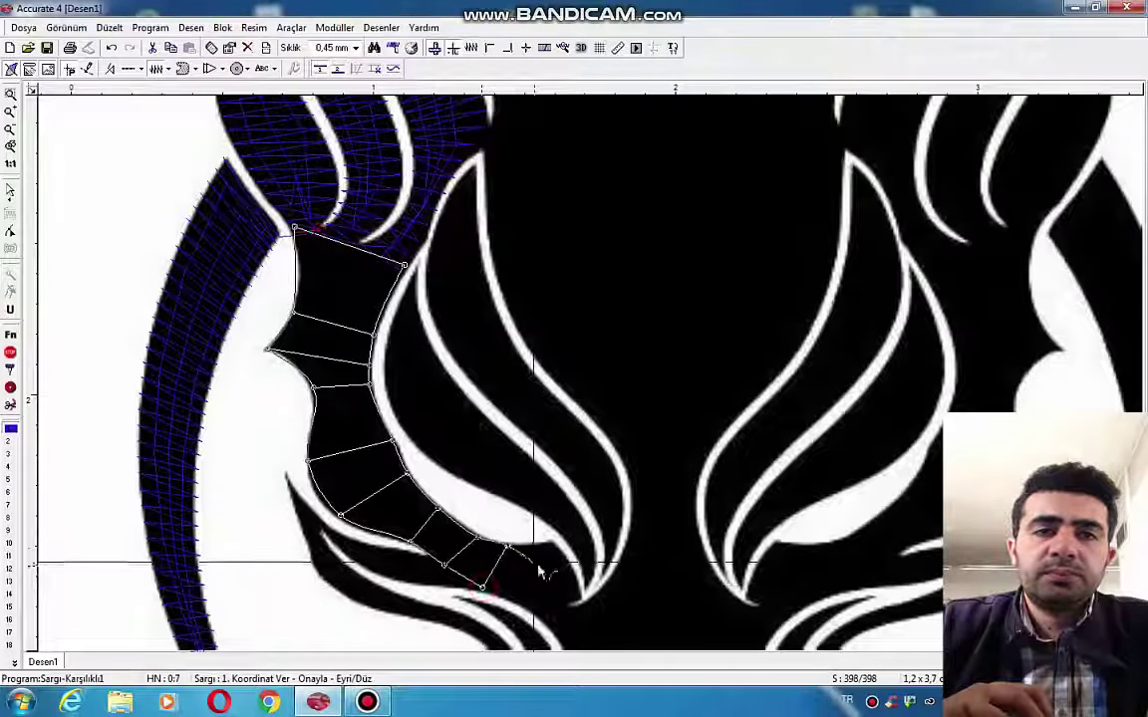
left_click(537, 549)
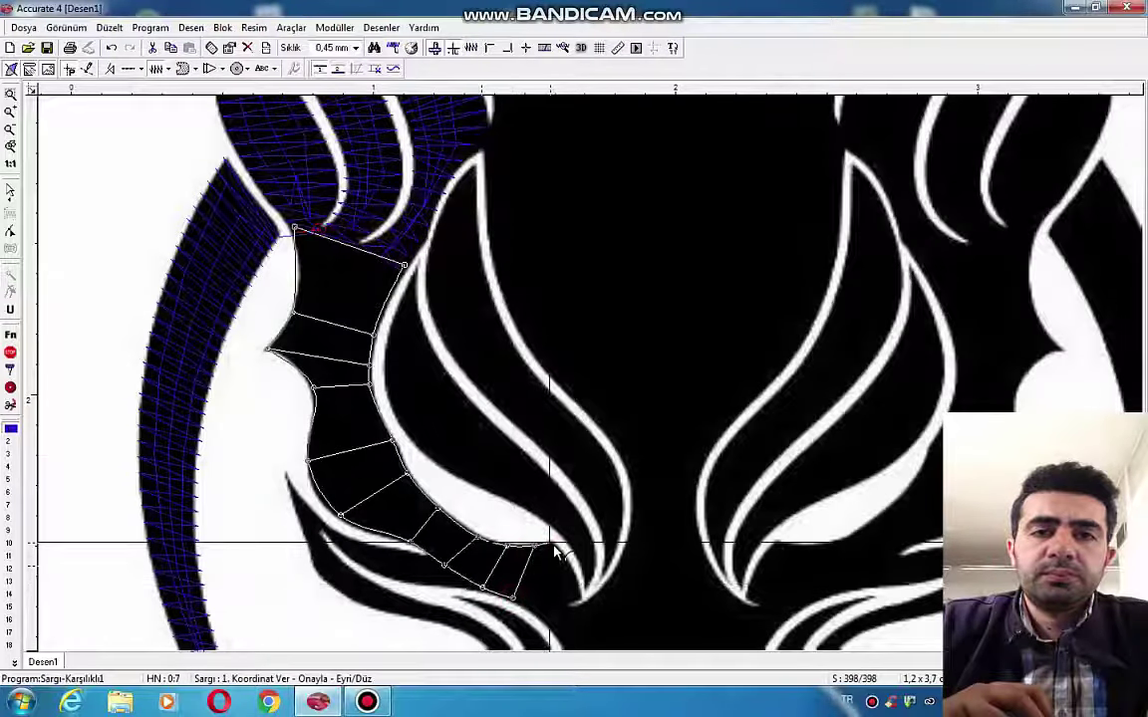
- Complete the point pairs around the left eye's inner corner, set the exit point beside the nose and calculate the satin stitches
scroll(582, 448, "up", 3)
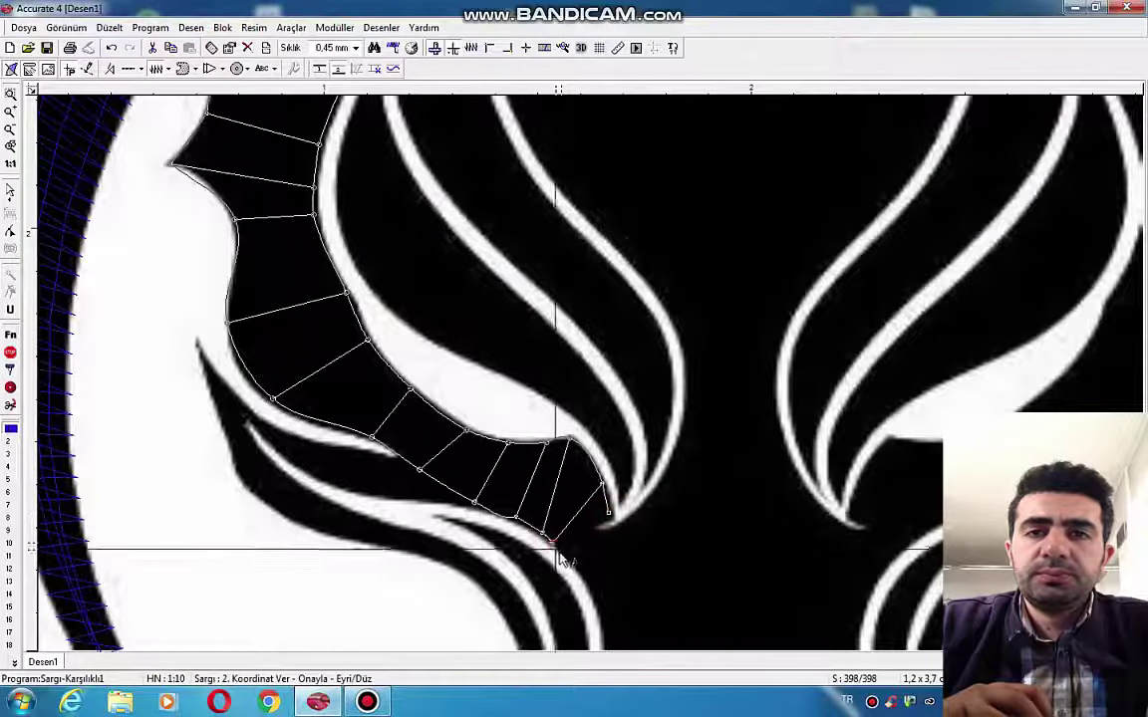
left_click(569, 559)
left_click(615, 547)
left_click(587, 579)
left_click(615, 550)
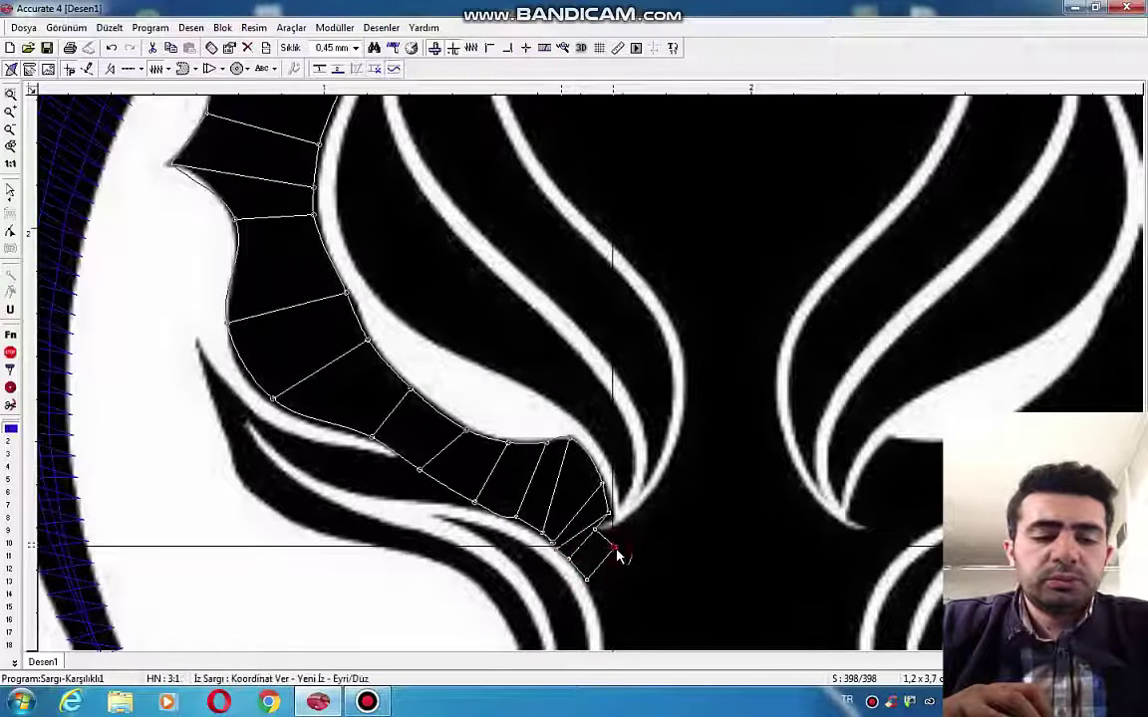
key("Return")
- Add manual stitches from the cheek satin's end back to the start of the strip below the left eye
scroll(489, 438, "down", 2)
scroll(473, 470, "up", 2)
left_click(493, 476)
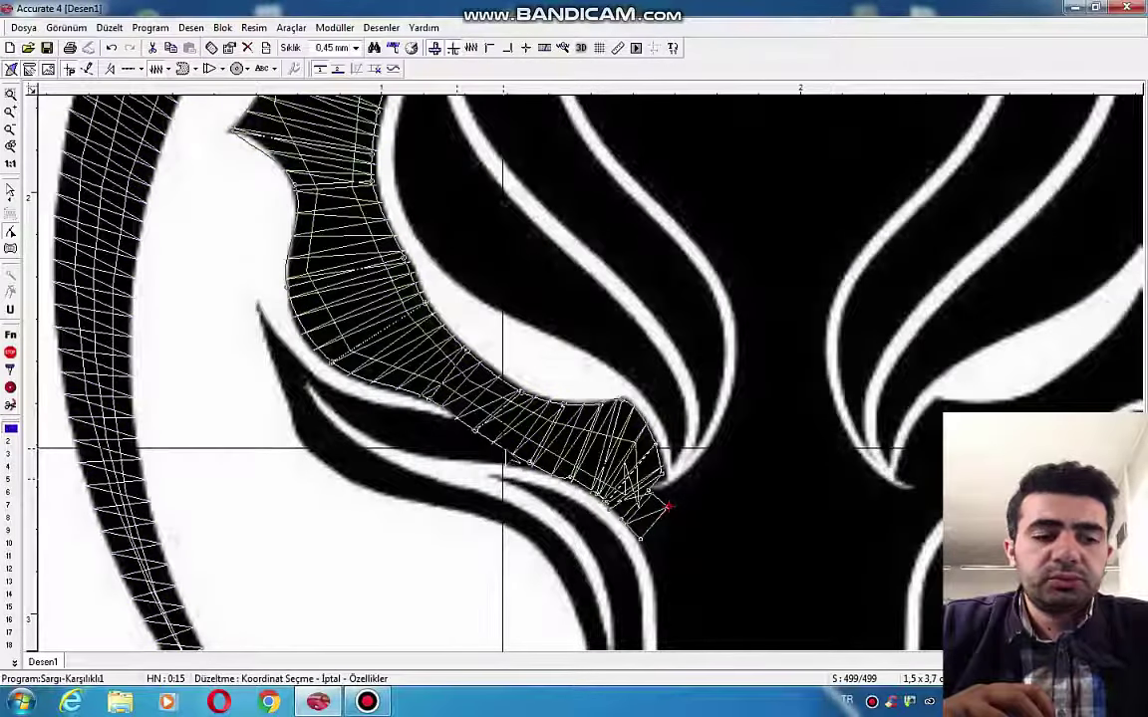
right_click(503, 451)
scroll(501, 448, "down", 1)
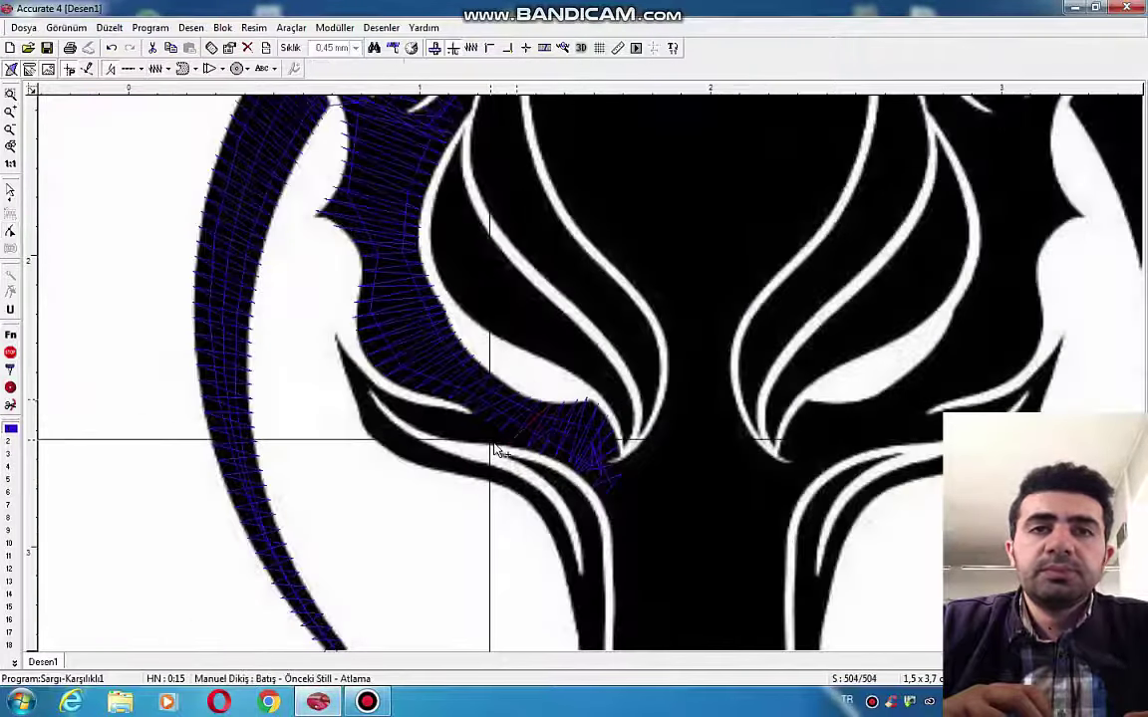
- Create a Karşılıklı satin on the tapering strip below the left eye, pairing points out to its outer tip and calculating its stitches
right_click(498, 452)
left_click(516, 419)
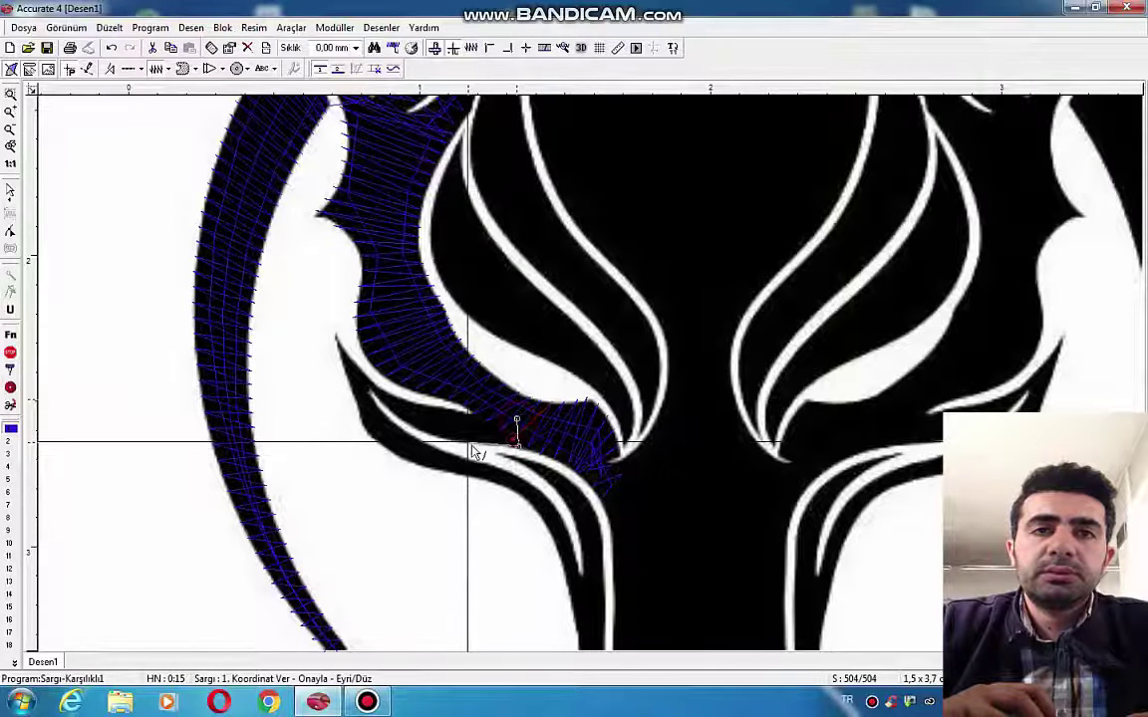
left_click(467, 442)
left_click(465, 415)
left_click(415, 427)
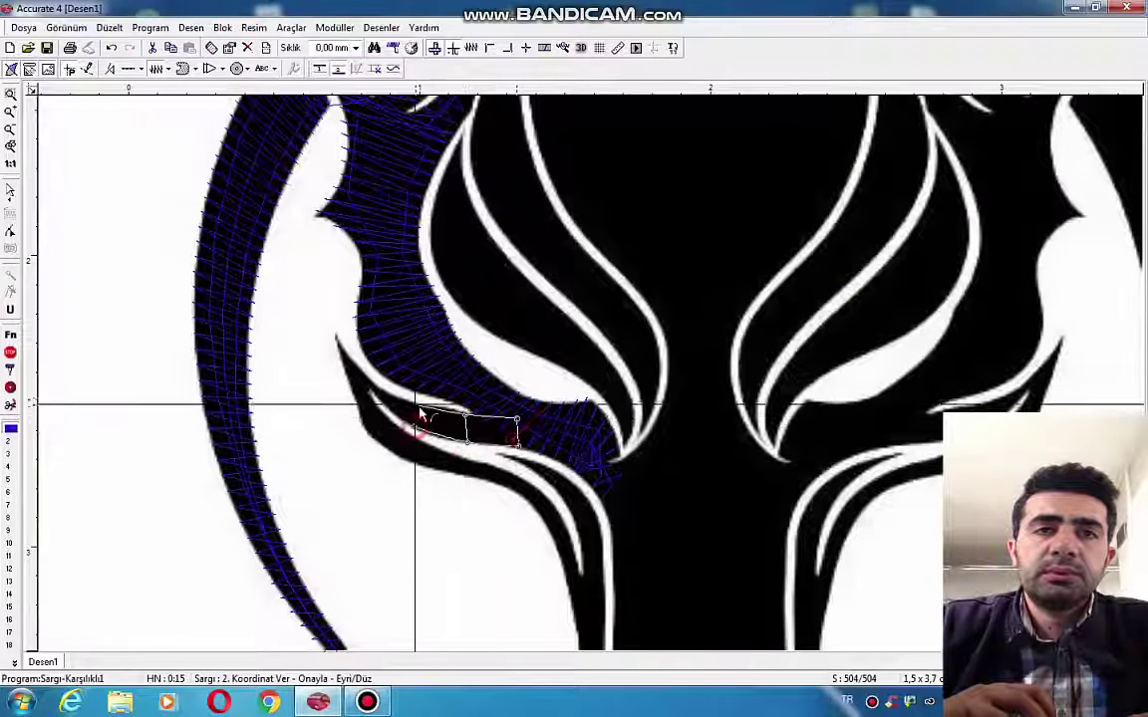
left_click(415, 402)
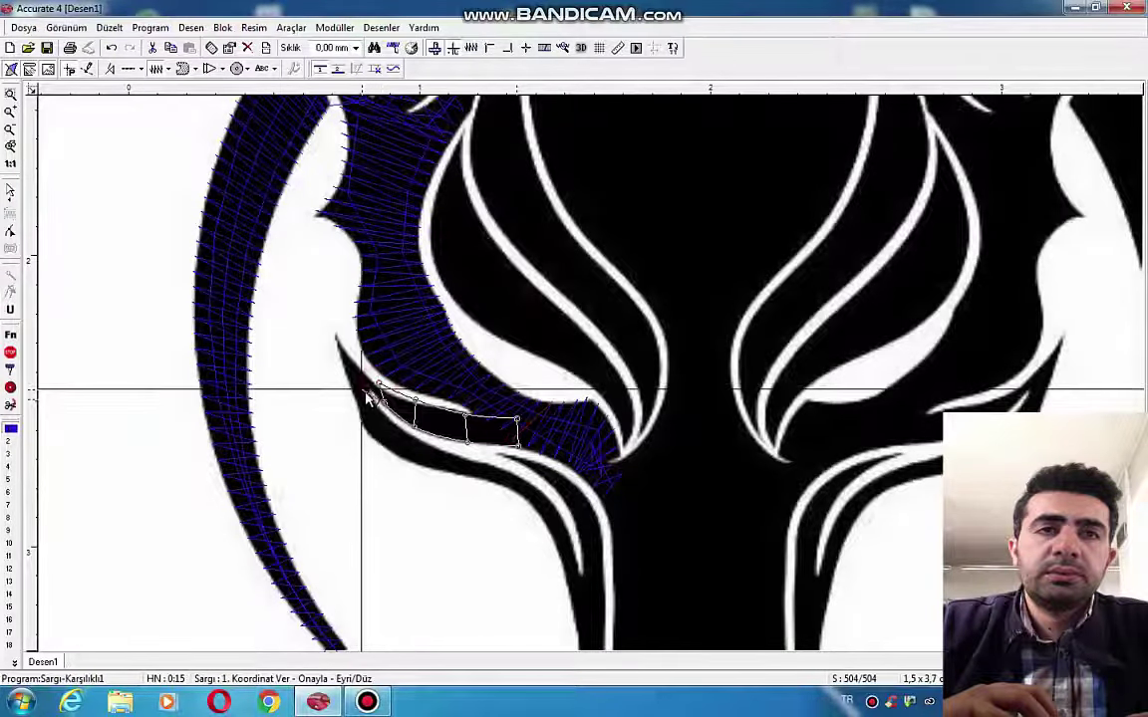
left_click(362, 390)
right_click(367, 377)
right_click(366, 383)
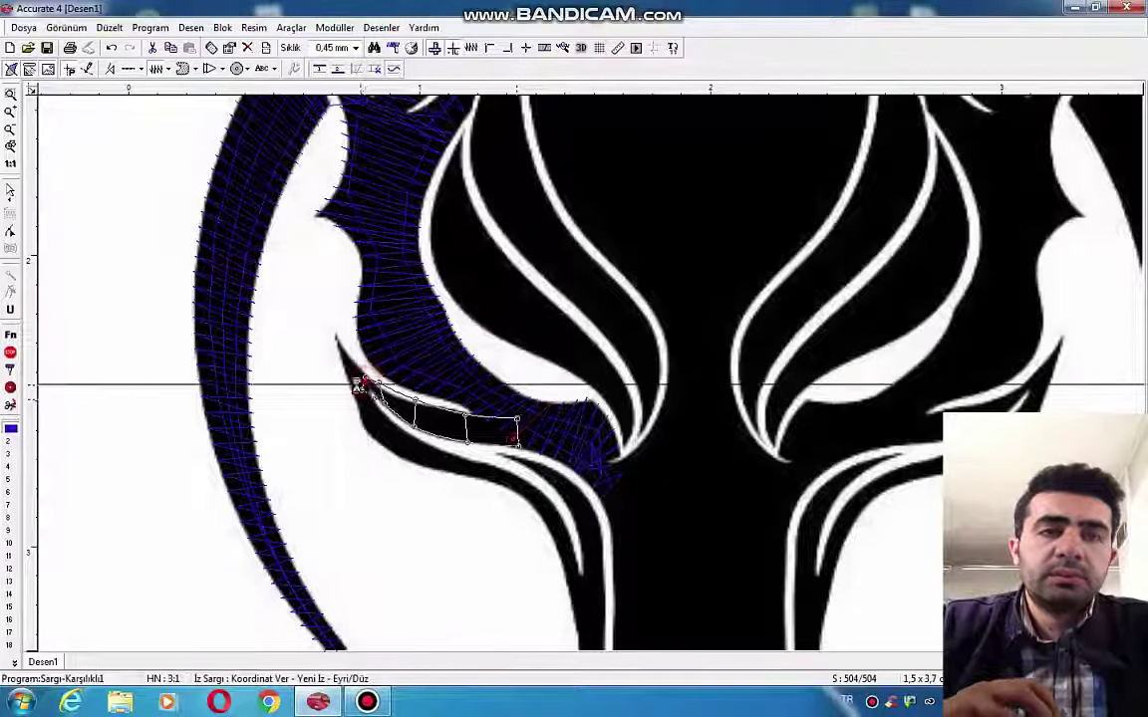
- Start a Karşılıklı satin at the outer tip of the left cheek's lowest strip and pair points down its upper part
scroll(316, 340, "up", 2)
right_click(342, 335)
left_click(343, 341)
left_click(385, 386)
left_click(360, 394)
left_click(396, 411)
left_click(376, 422)
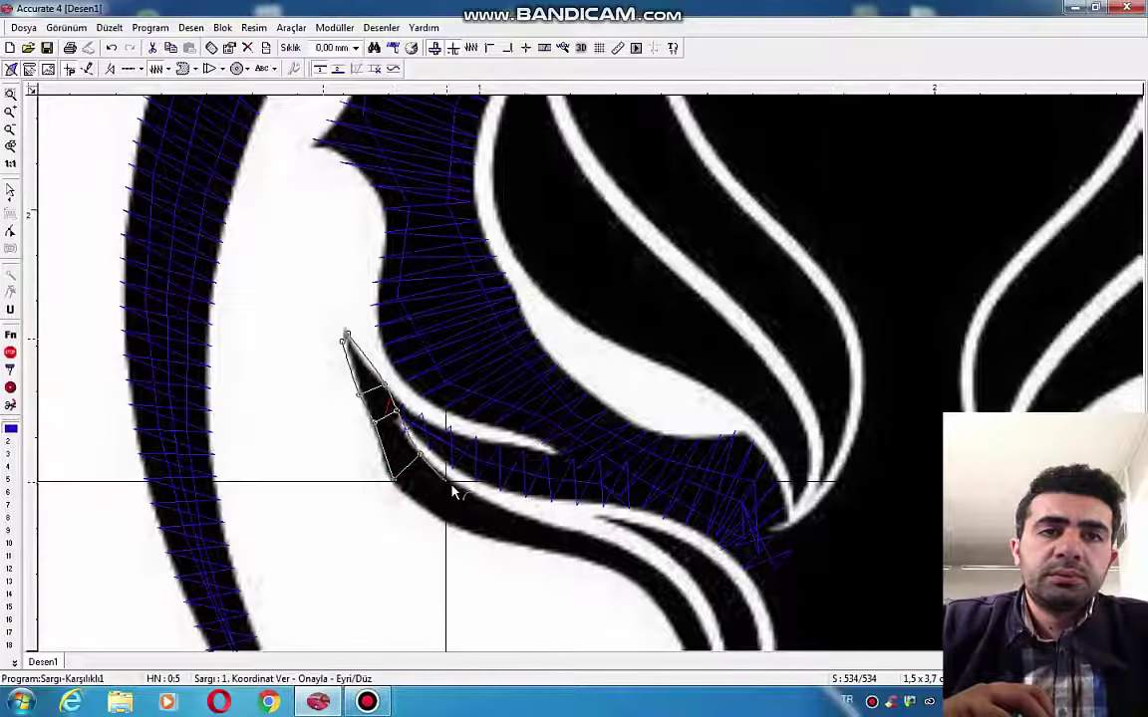
- Continue the point pairs along the left cheek's lowest strip to its bend toward the muzzle
left_click(450, 485)
left_click(439, 513)
left_click(508, 509)
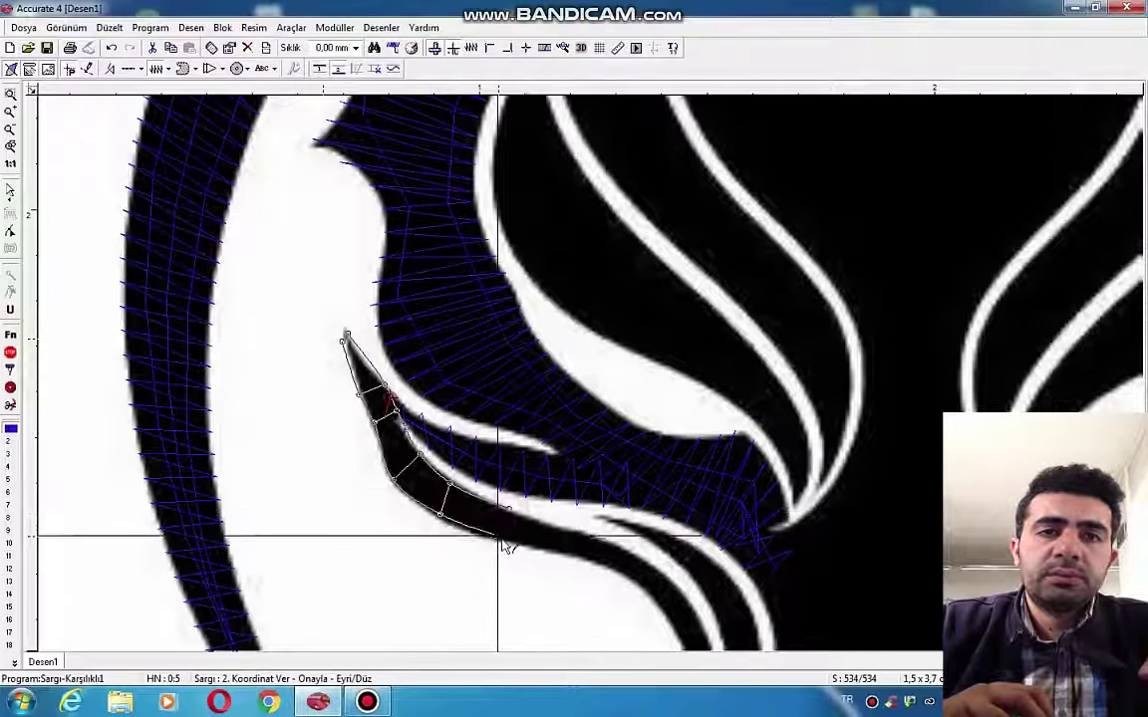
left_click(499, 538)
scroll(450, 358, "down", 3)
scroll(563, 483, "up", 2)
left_click(546, 488)
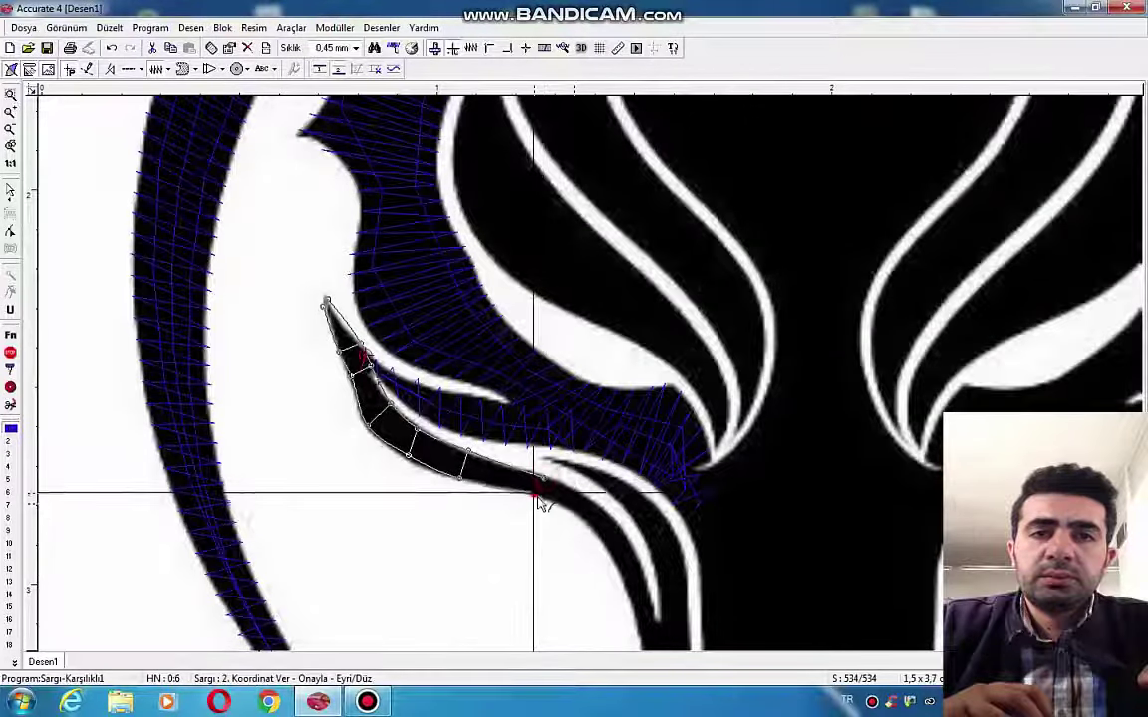
left_click(590, 526)
- Continue the point pairs from the bend down the muzzle's left outer edge to just below the inner white line's end
scroll(603, 468, "down", 2)
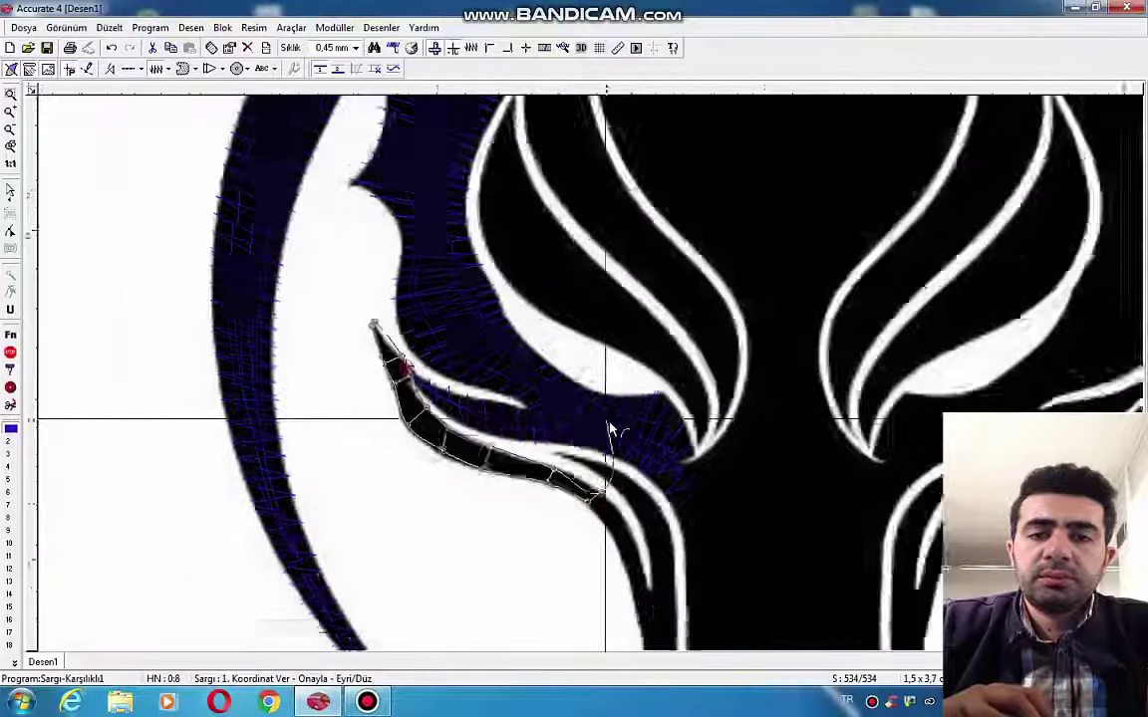
scroll(647, 473, "up", 1)
left_click(626, 523)
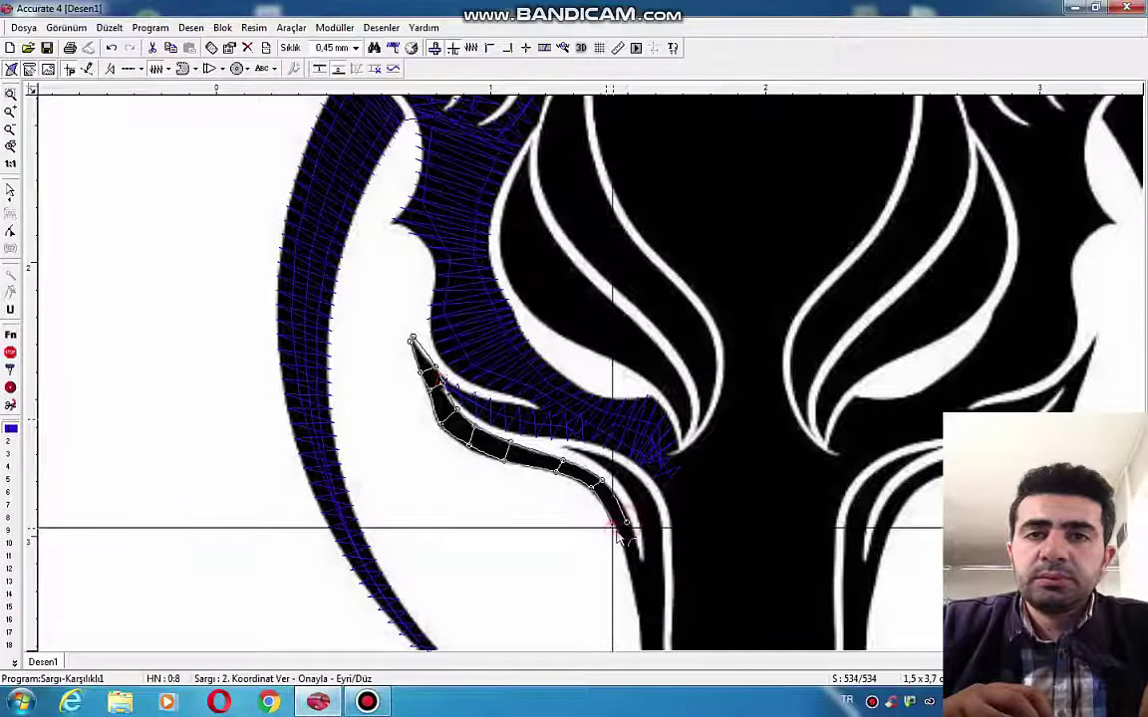
left_click(613, 529)
scroll(650, 573, "up", 2)
left_click(643, 573)
left_click(623, 583)
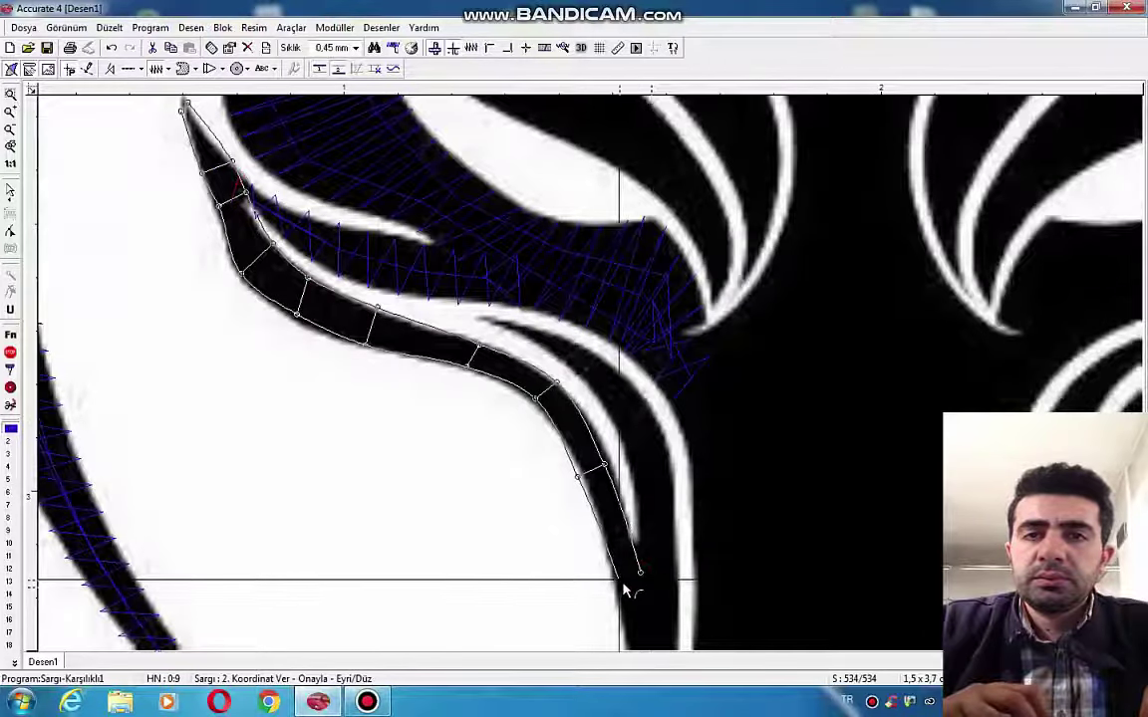
- Finish the muzzle-edge strip's point pairs, set the exit point on its inner side and calculate the satin stitches
scroll(617, 583, "down", 2)
scroll(551, 399, "up", 1)
left_click(599, 544)
key("Return")
left_click(619, 536)
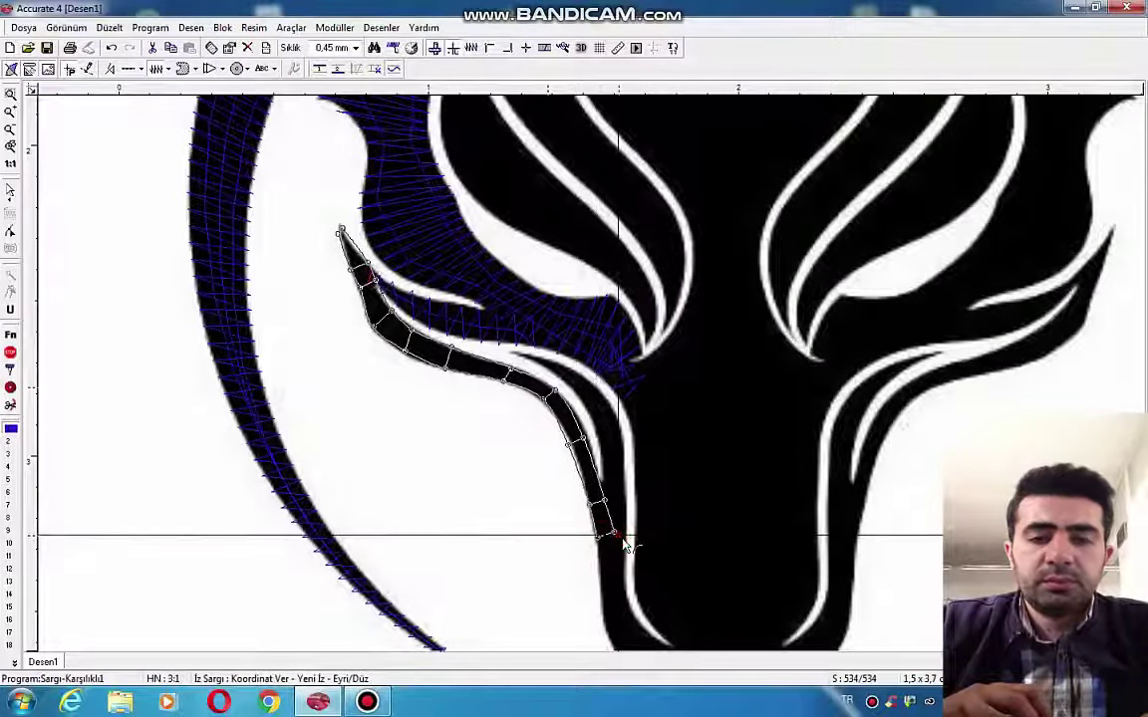
key("Return")
- Start a Karşılıklı satin at the upper tip of the left muzzle's inner strip and pair points down to the inner white line's end
scroll(607, 510, "down", 1)
scroll(597, 418, "up", 1)
key("s")
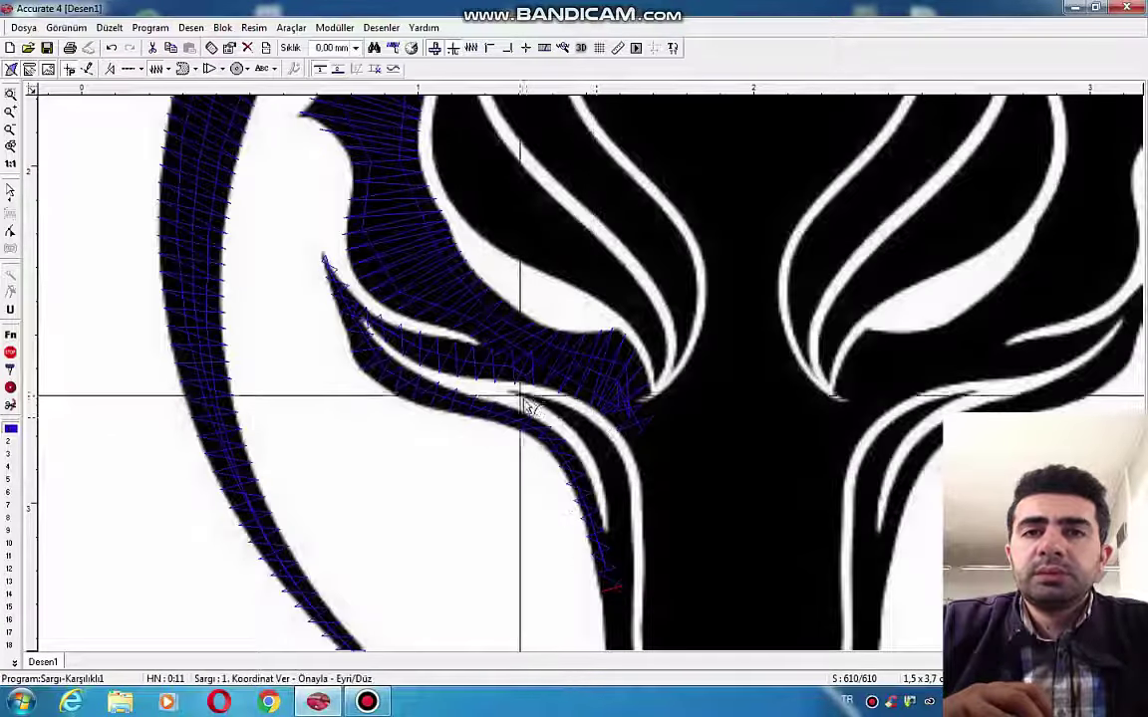
left_click(520, 396)
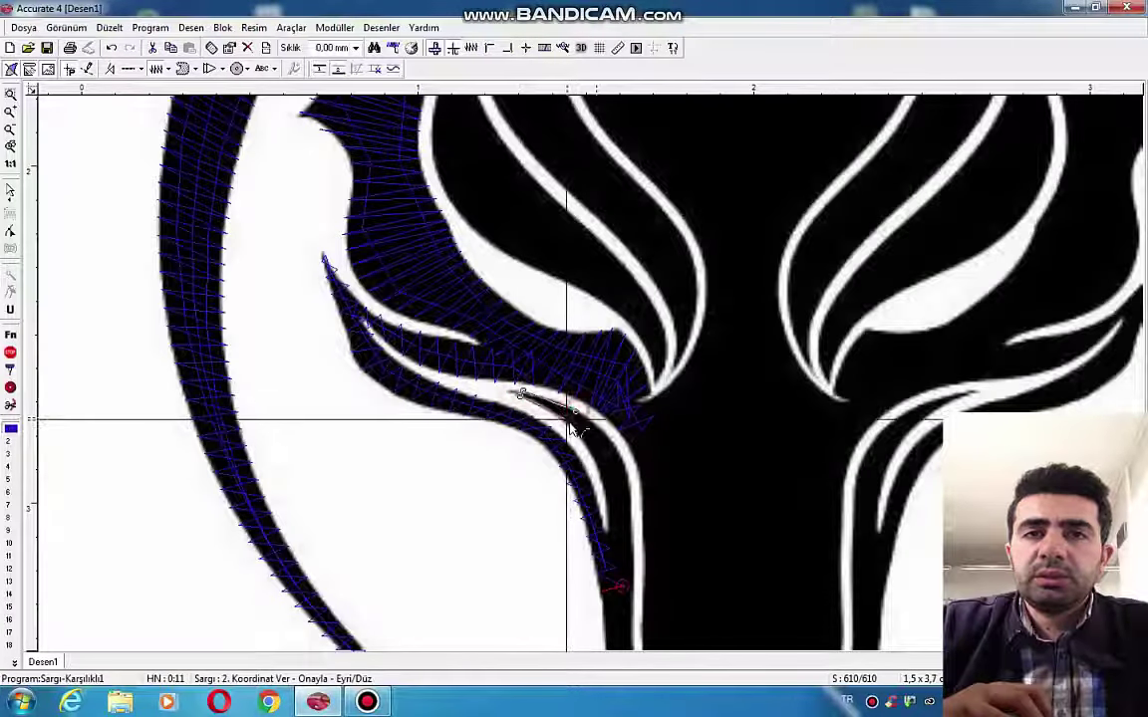
left_click(574, 423)
left_click(614, 450)
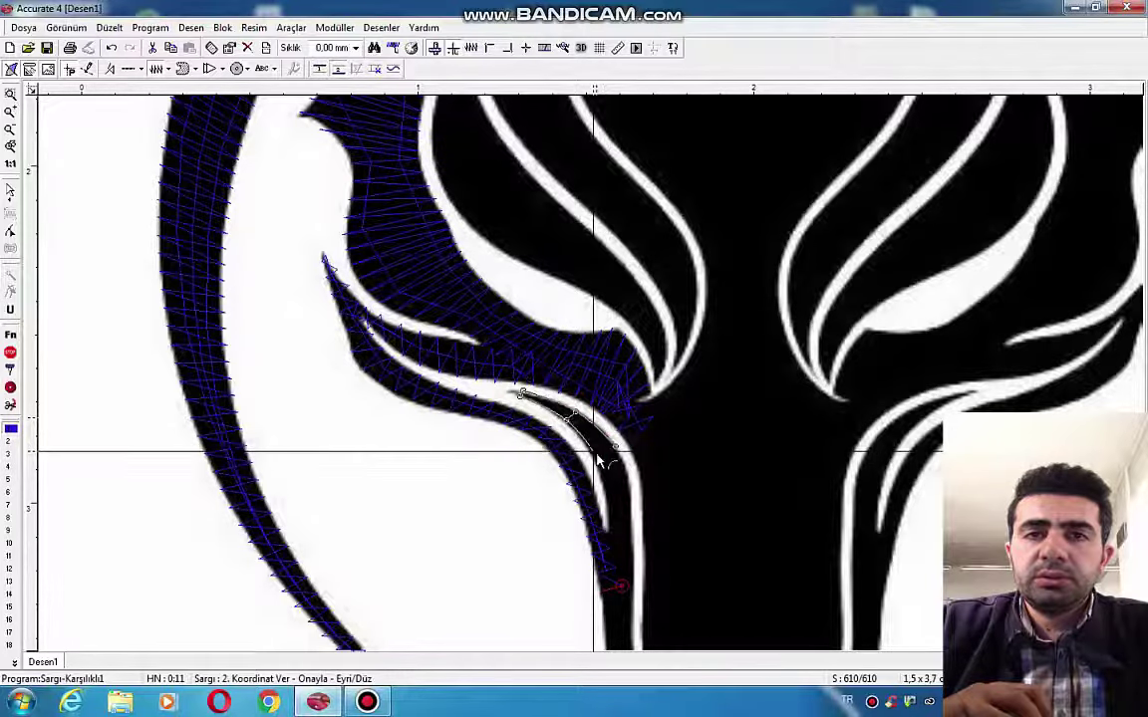
left_click(609, 505)
scroll(615, 401, "down", 2)
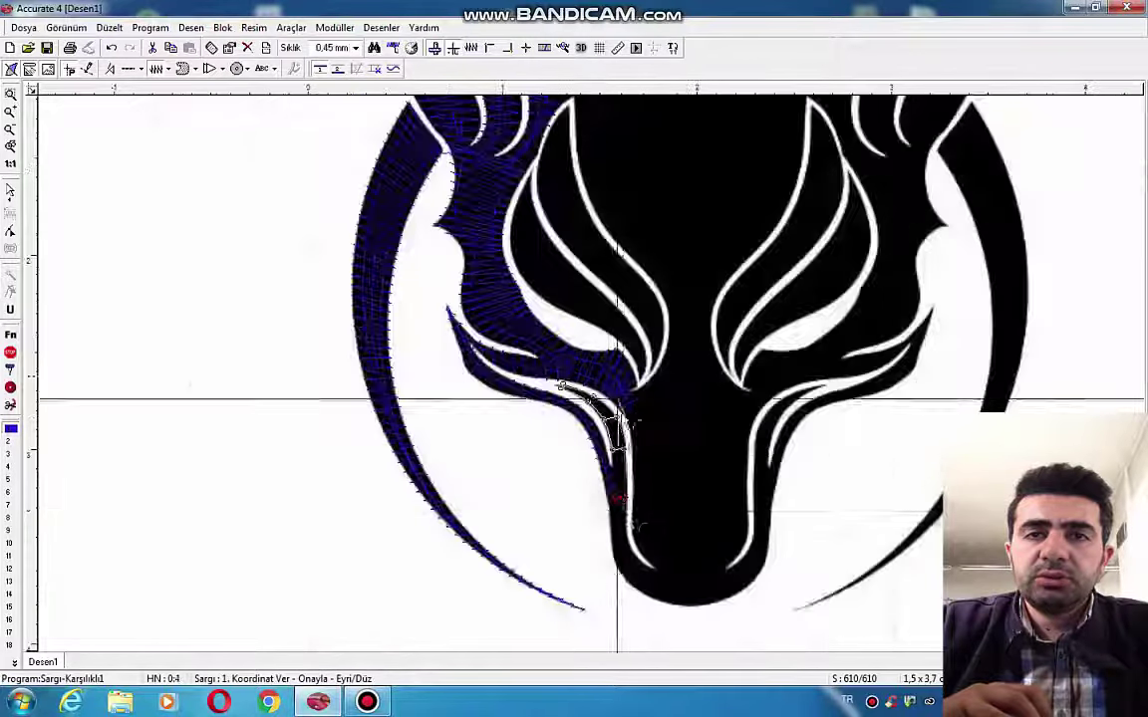
scroll(622, 510, "up", 2)
- Continue the point pairs down the muzzle's left side to the start of its lower rounded corner
left_click(599, 487)
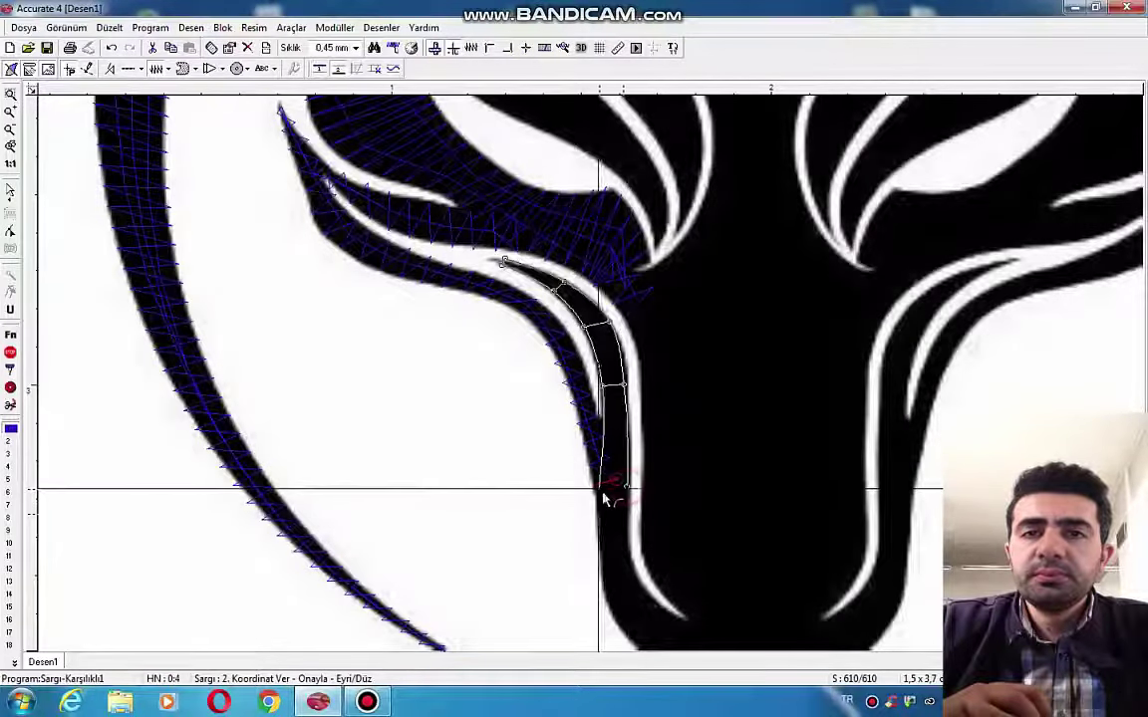
left_click(603, 566)
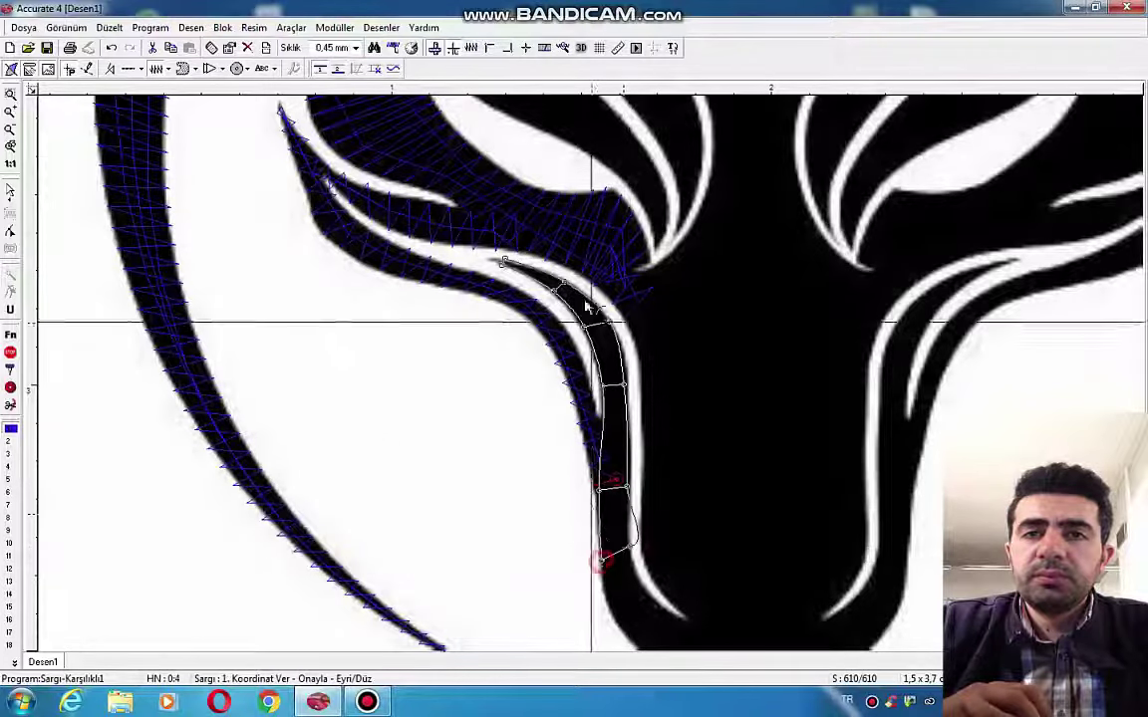
scroll(603, 557, "down", 2)
scroll(626, 511, "up", 2)
left_click(586, 531)
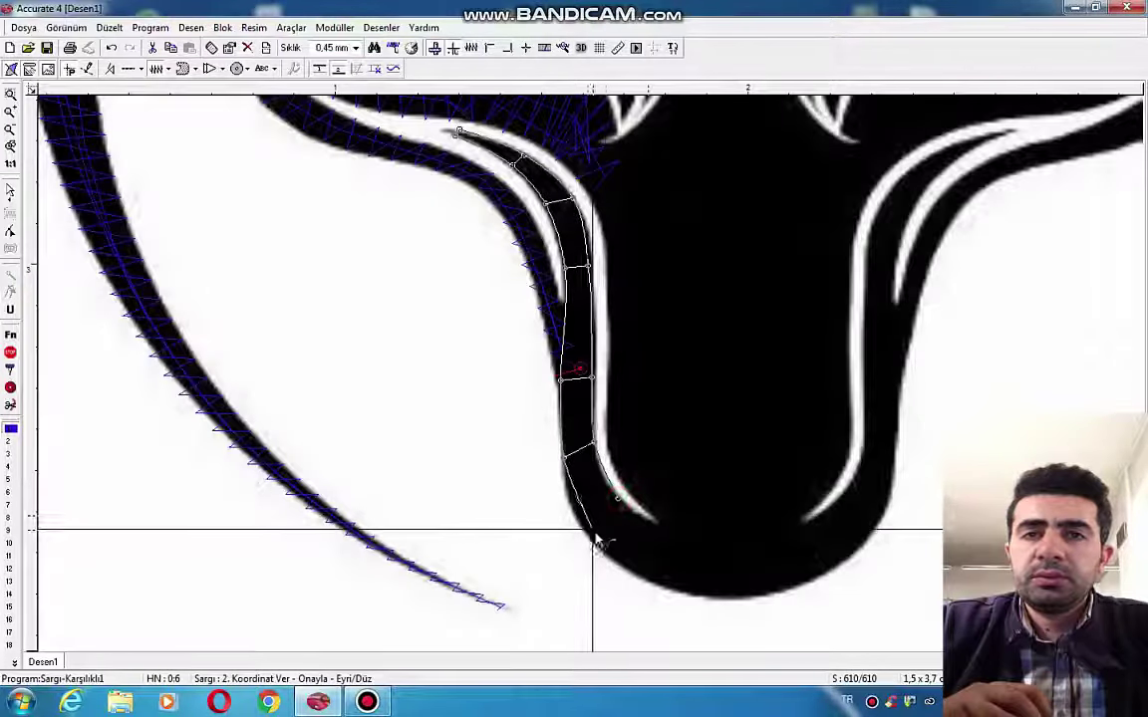
- Pair points around the muzzle's lower curve to its bottom centre, set the exit point on the inner side and calculate the satin
left_click(649, 521)
left_click(622, 563)
left_click(677, 532)
left_click(665, 585)
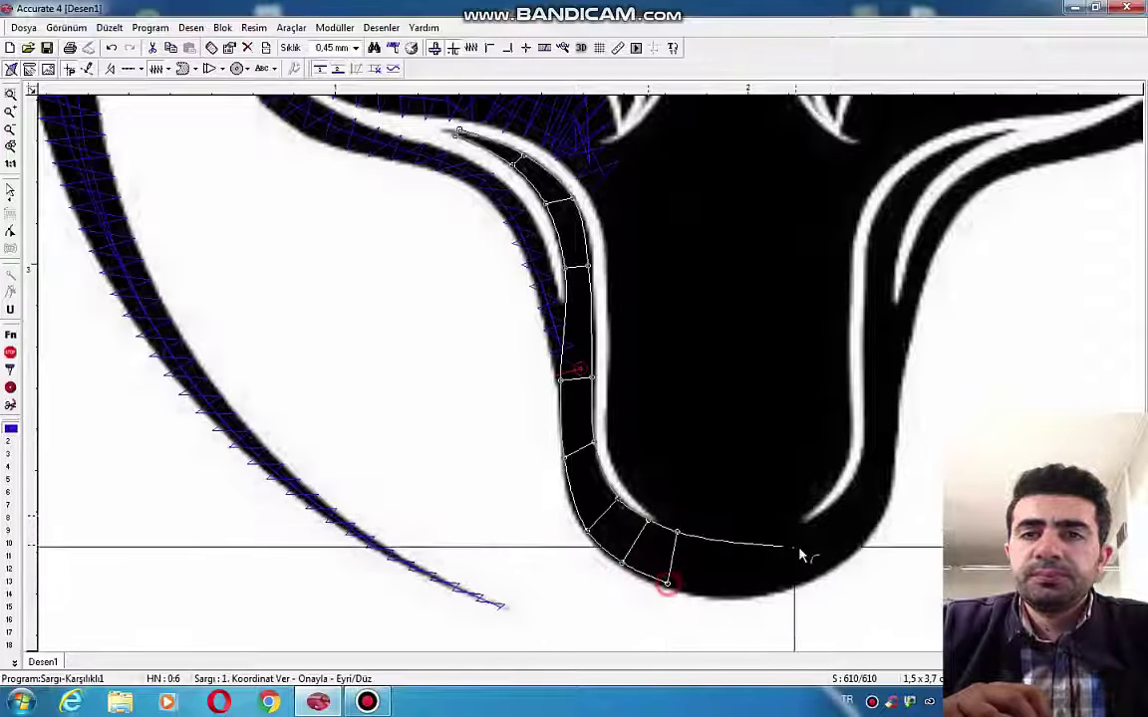
left_click(735, 538)
left_click(733, 593)
key("Return")
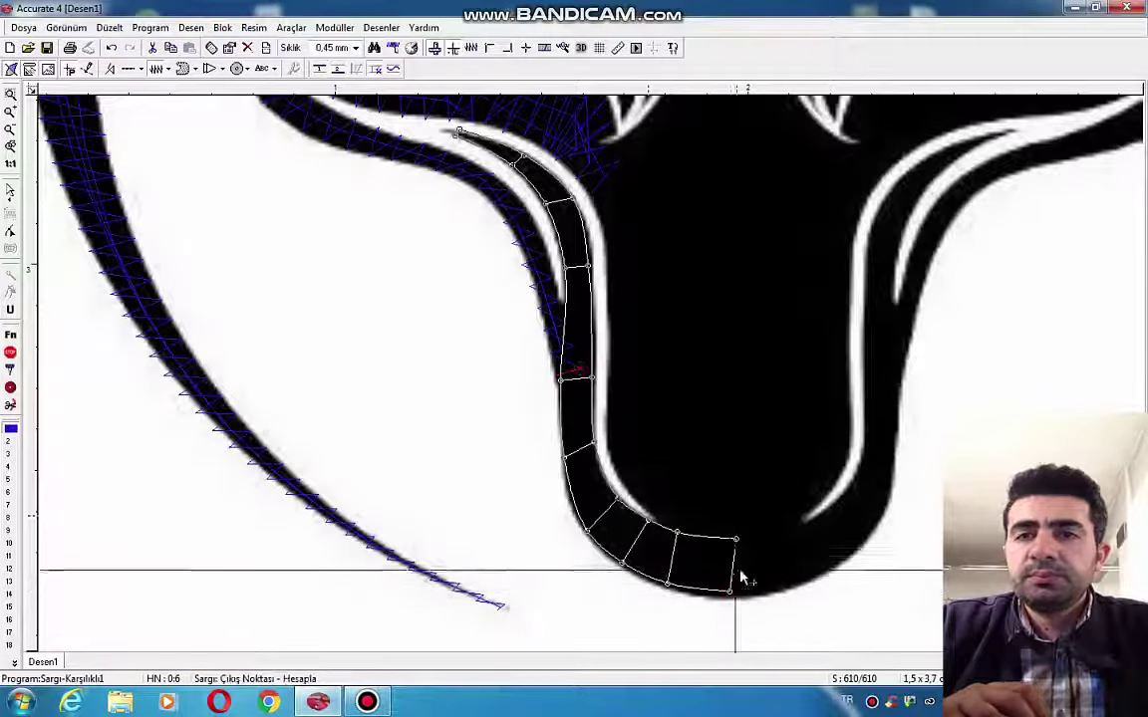
left_click(737, 540)
key("Return")
- Run a Temel running stitch from the muzzle's bottom centre up to the inner corner of the left eye
scroll(615, 500, "down", 6)
scroll(646, 408, "up", 3)
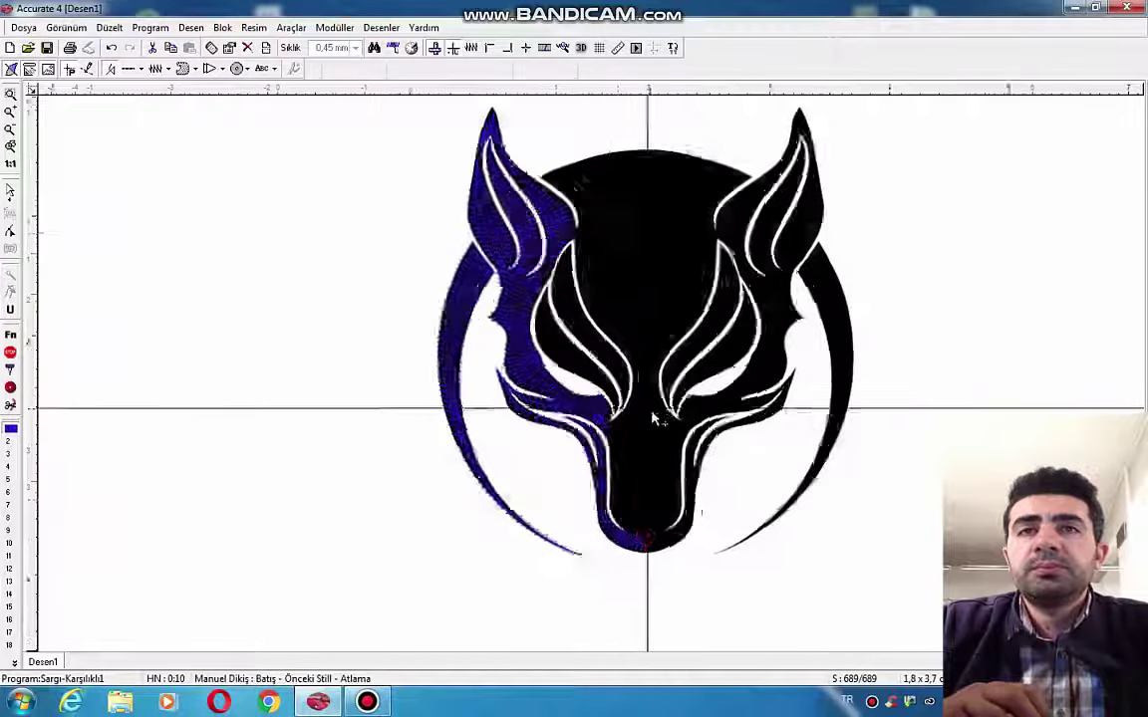
left_click(141, 70)
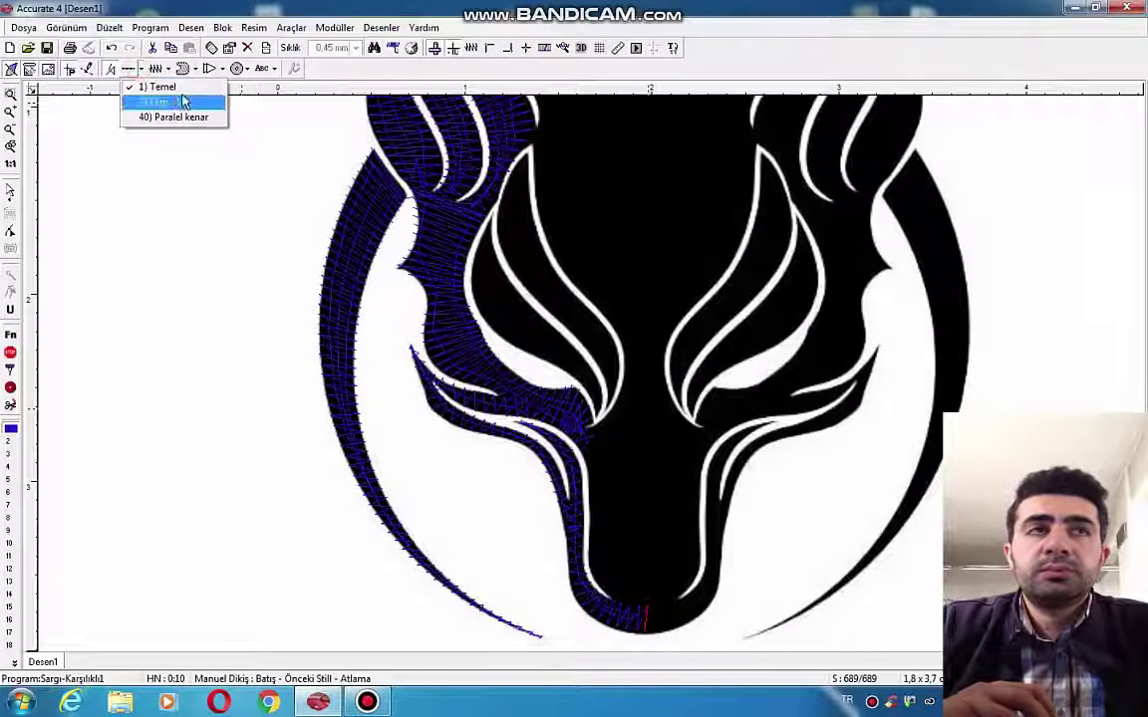
left_click(128, 70)
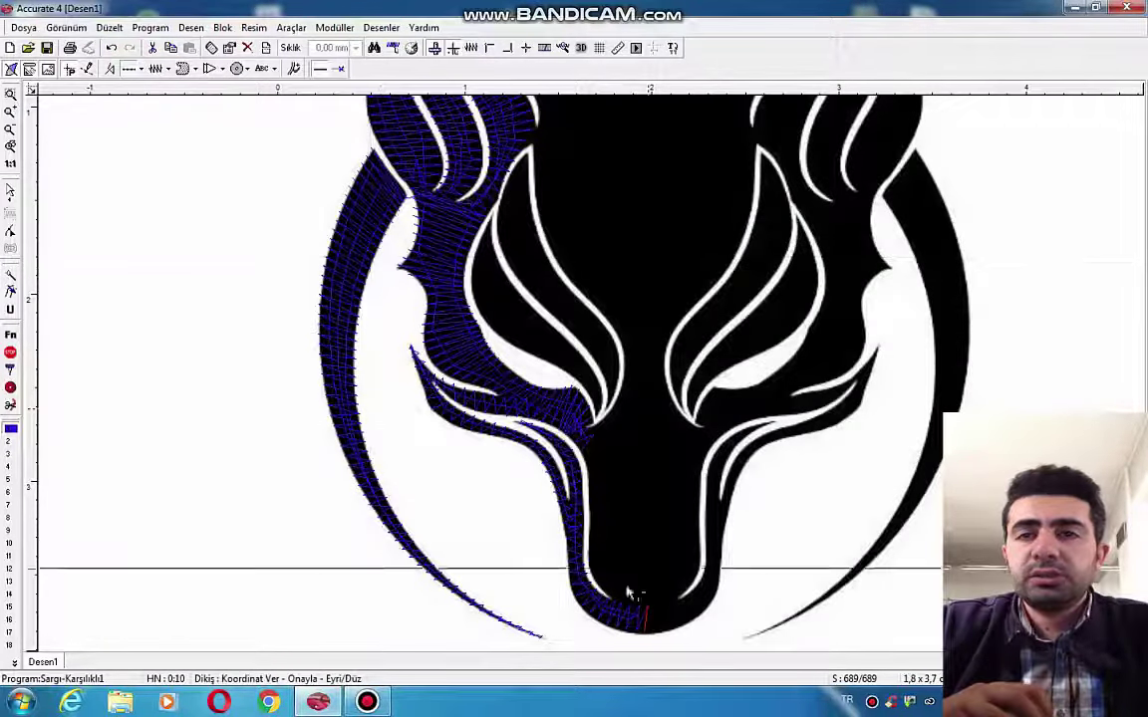
left_click(647, 598)
left_click(605, 482)
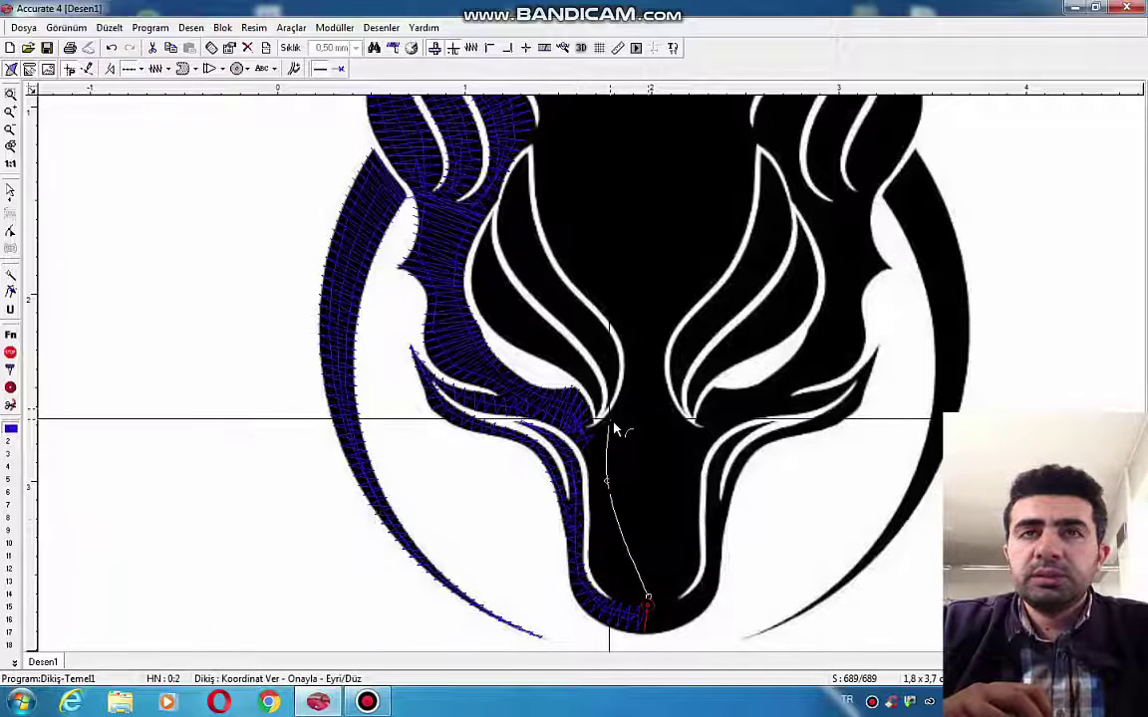
right_click(609, 419)
- Start a satin stitch at the top of the left brow's inner strip and pair points down to about its middle
scroll(550, 553, "down", 3)
scroll(528, 347, "up", 4)
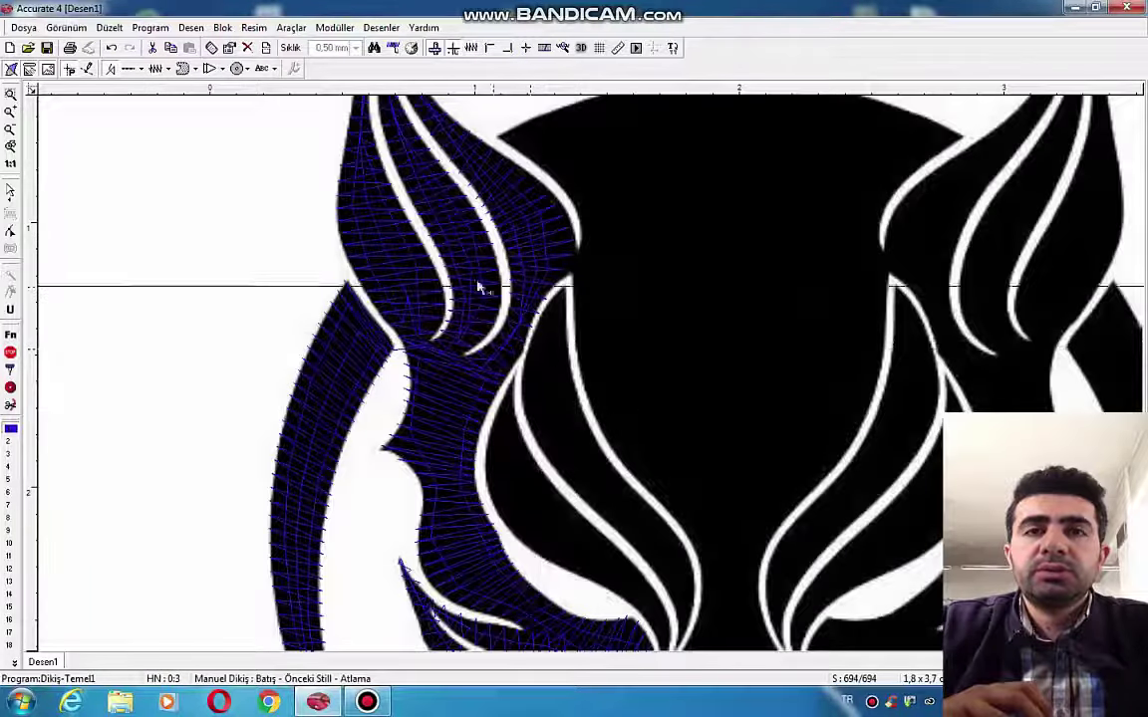
left_click(135, 69)
scroll(558, 341, "up", 3)
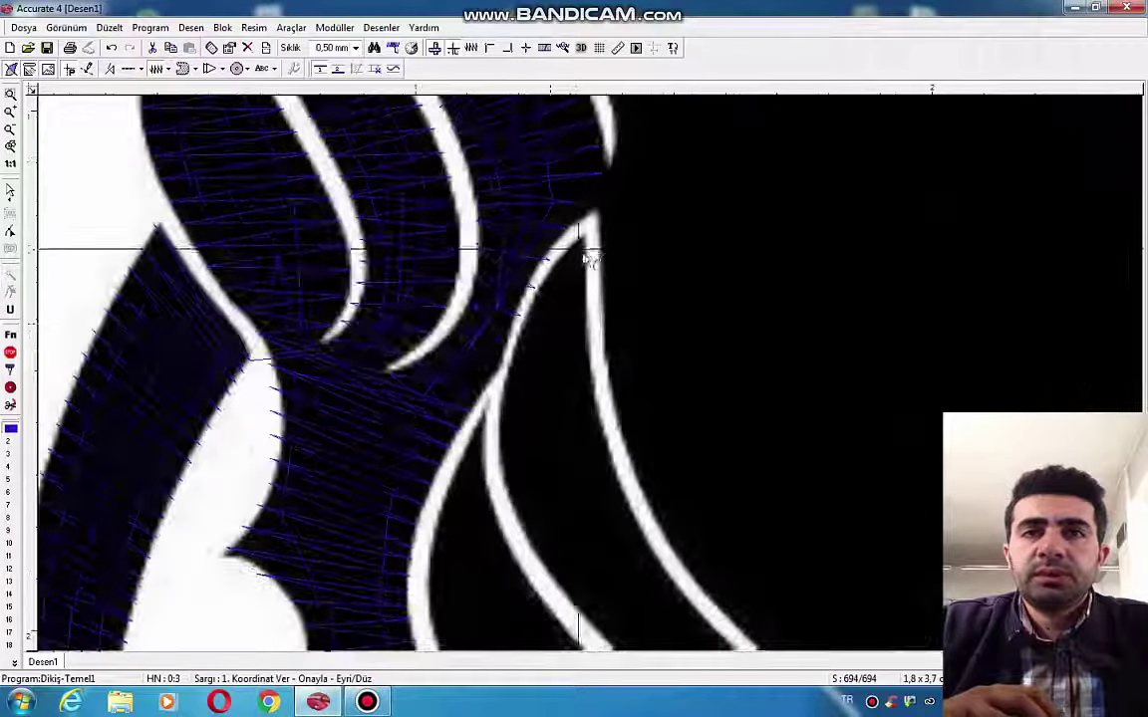
left_click(587, 249)
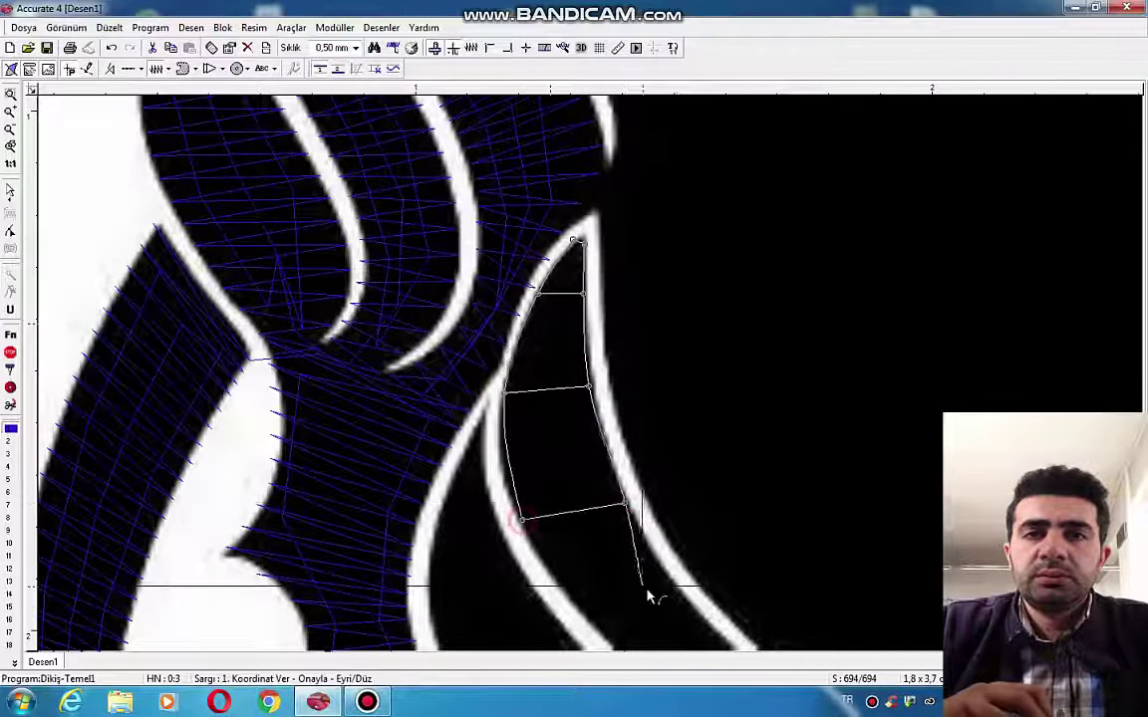
left_click(616, 629)
scroll(630, 516, "down", 2)
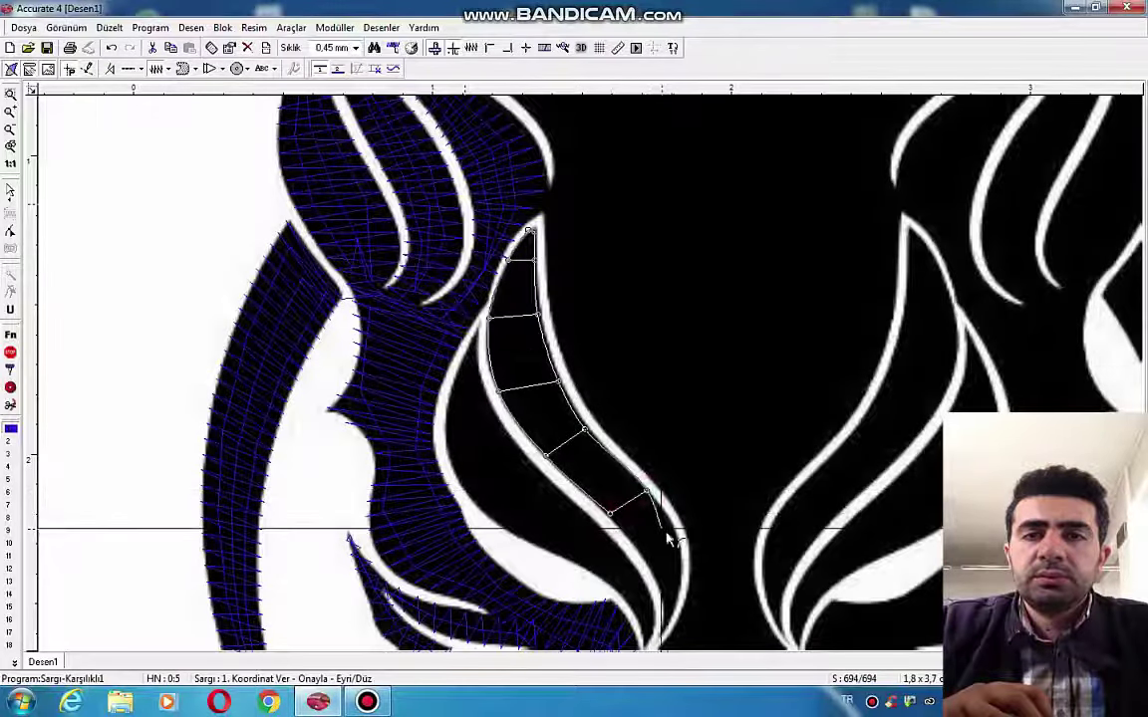
- Pair the remaining points to the inner brow strip's lower tip, set the exit point there and calculate the satin
left_click(633, 544)
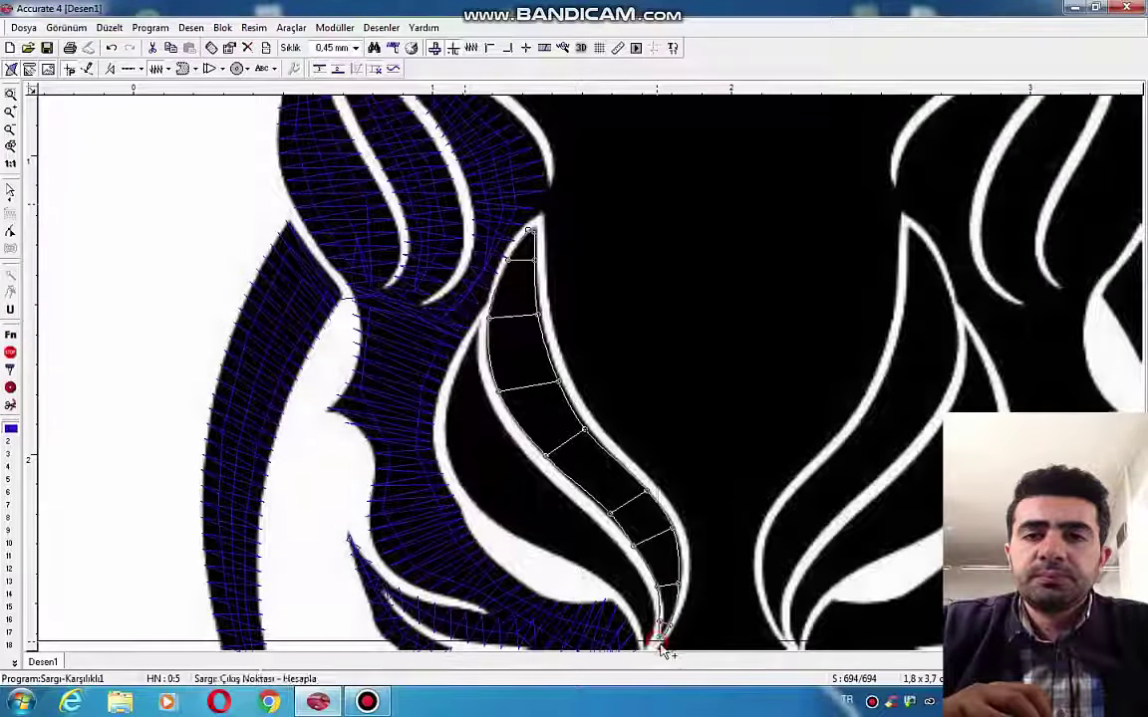
left_click(660, 647)
right_click(660, 648)
scroll(697, 443, "down", 4)
scroll(577, 409, "up", 4)
- Start a satin stitch at the top of the black shape above the left eye and pair points through its wide part
right_click(611, 411)
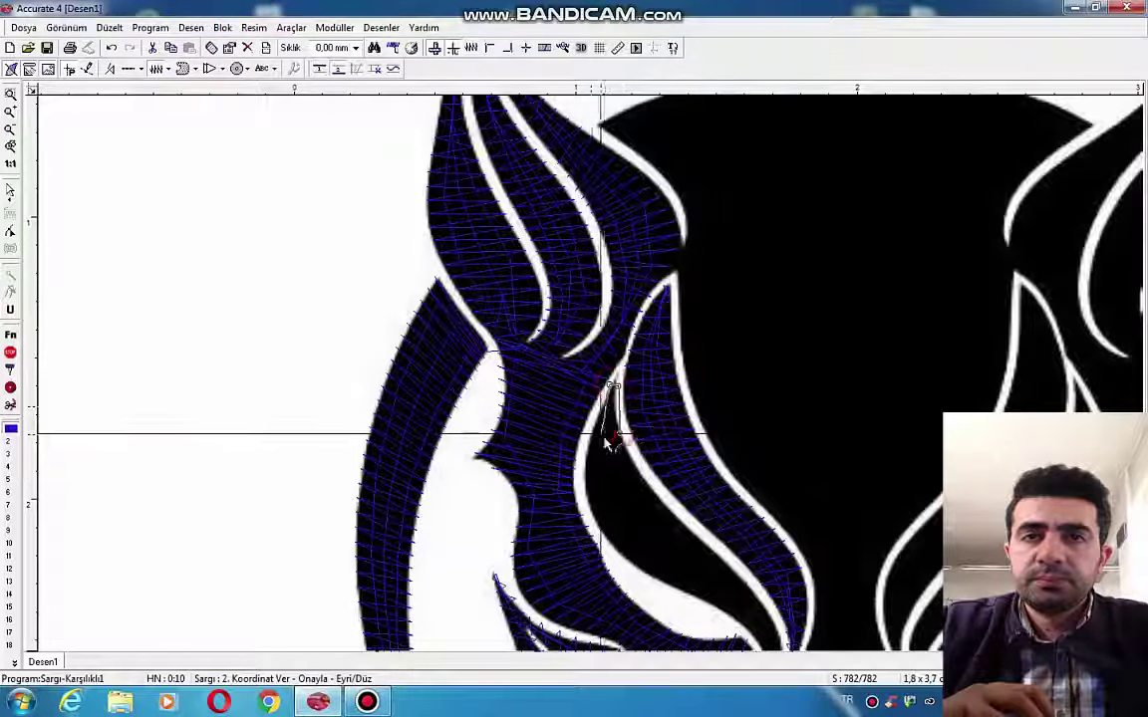
left_click(591, 504)
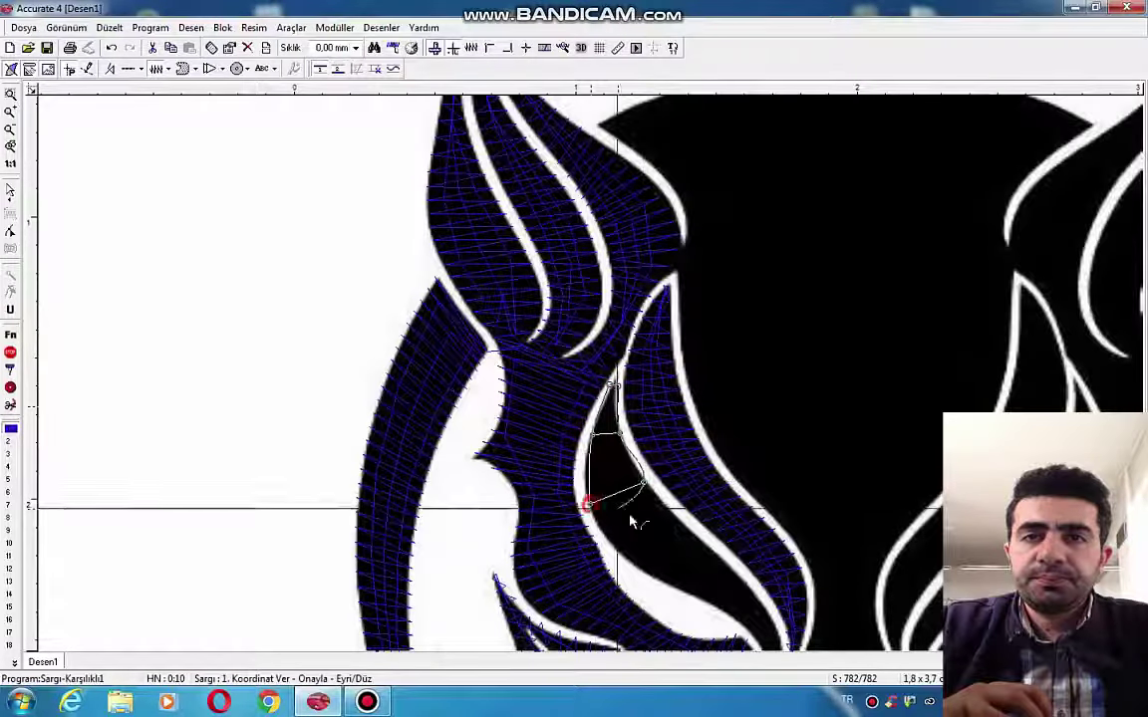
left_click(674, 516)
left_click(629, 555)
scroll(614, 465, "down", 2)
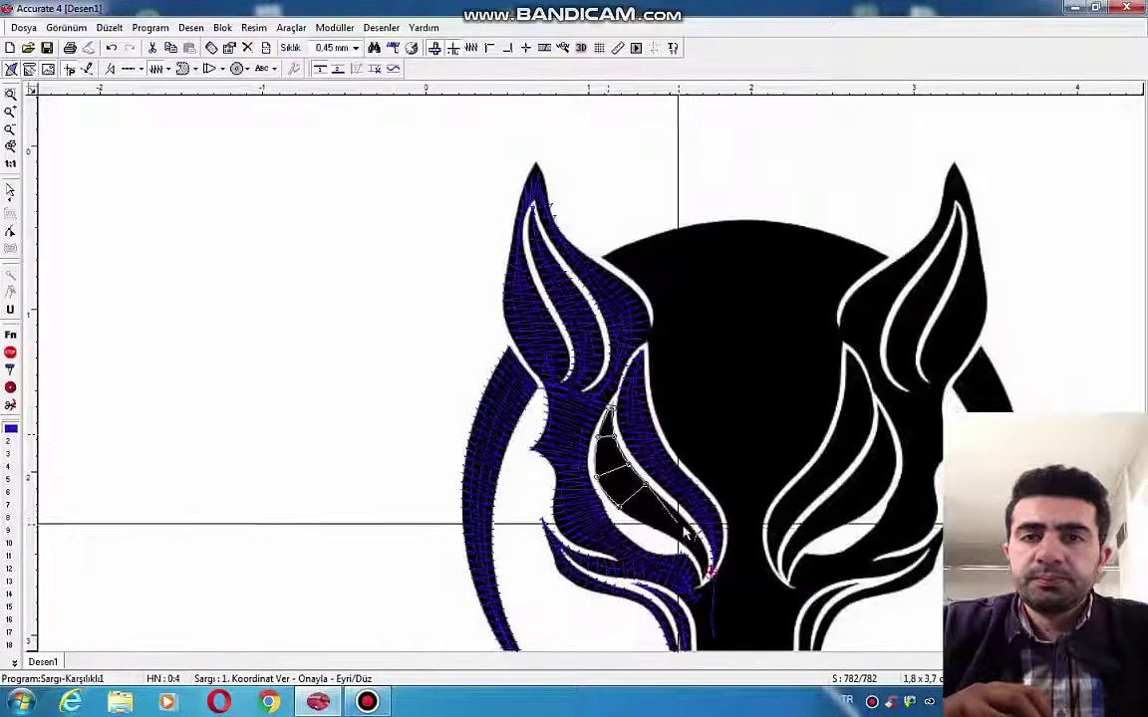
- Continue the point pairs along the shape above the left eye to its lower tip, set the exit point and calculate the satin
left_click(678, 516)
left_click(660, 531)
scroll(722, 572, "up", 2)
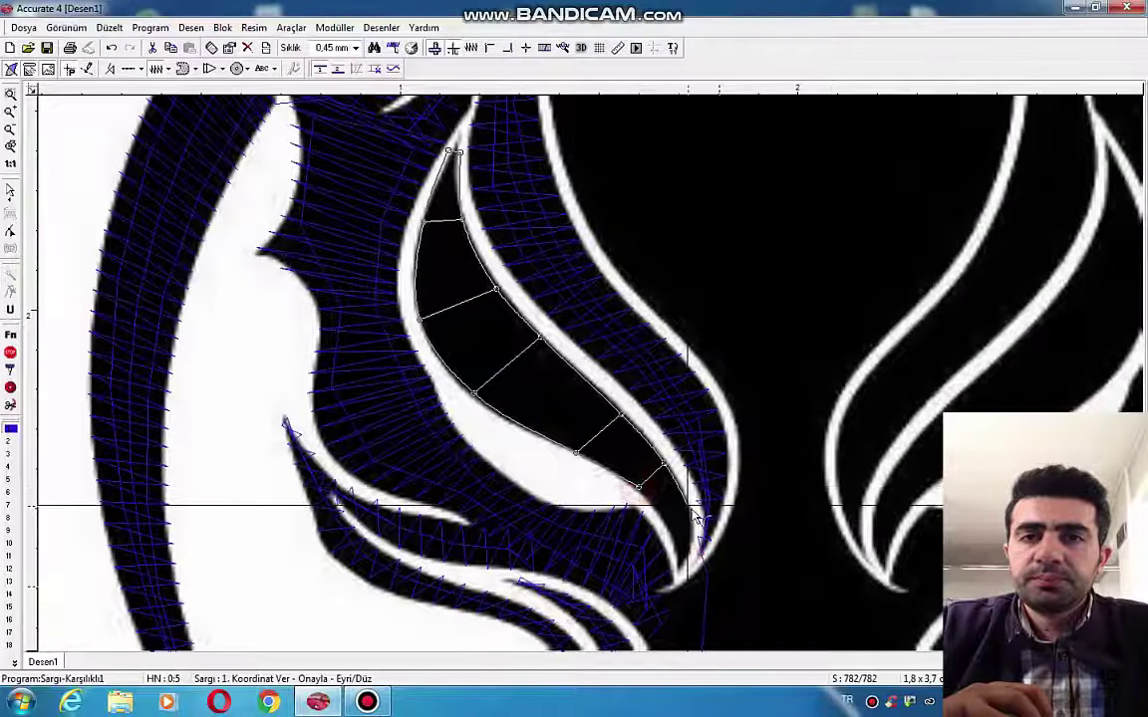
left_click(684, 511)
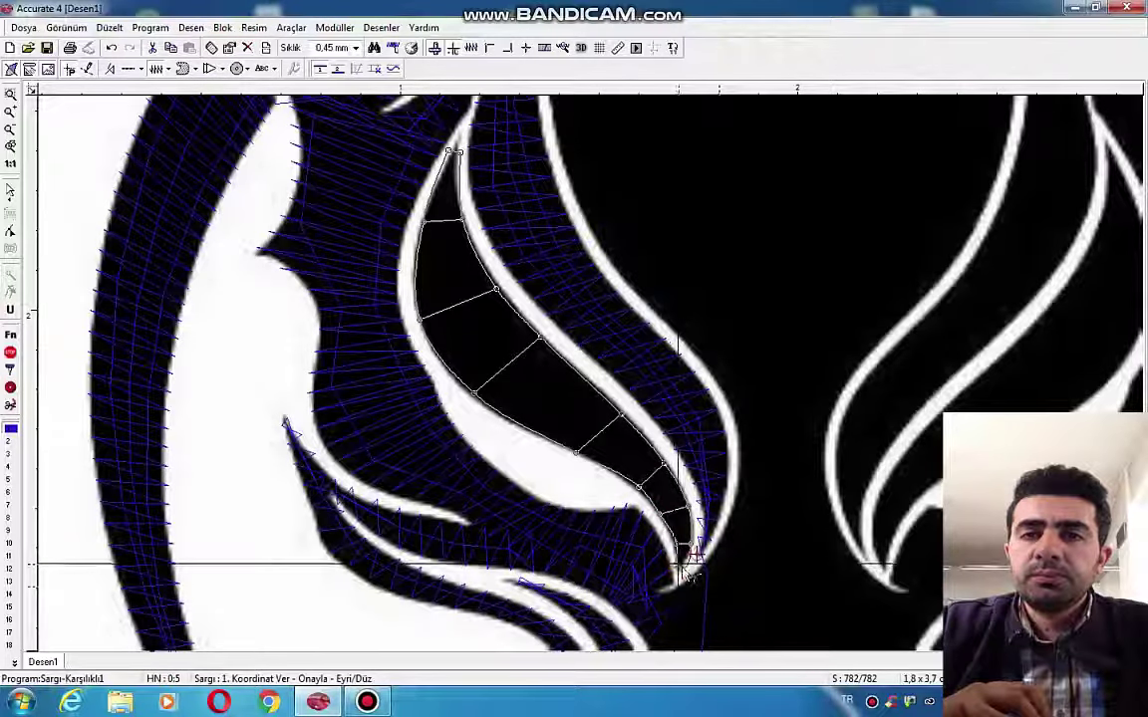
right_click(684, 567)
left_click(683, 572)
scroll(494, 426, "down", 4)
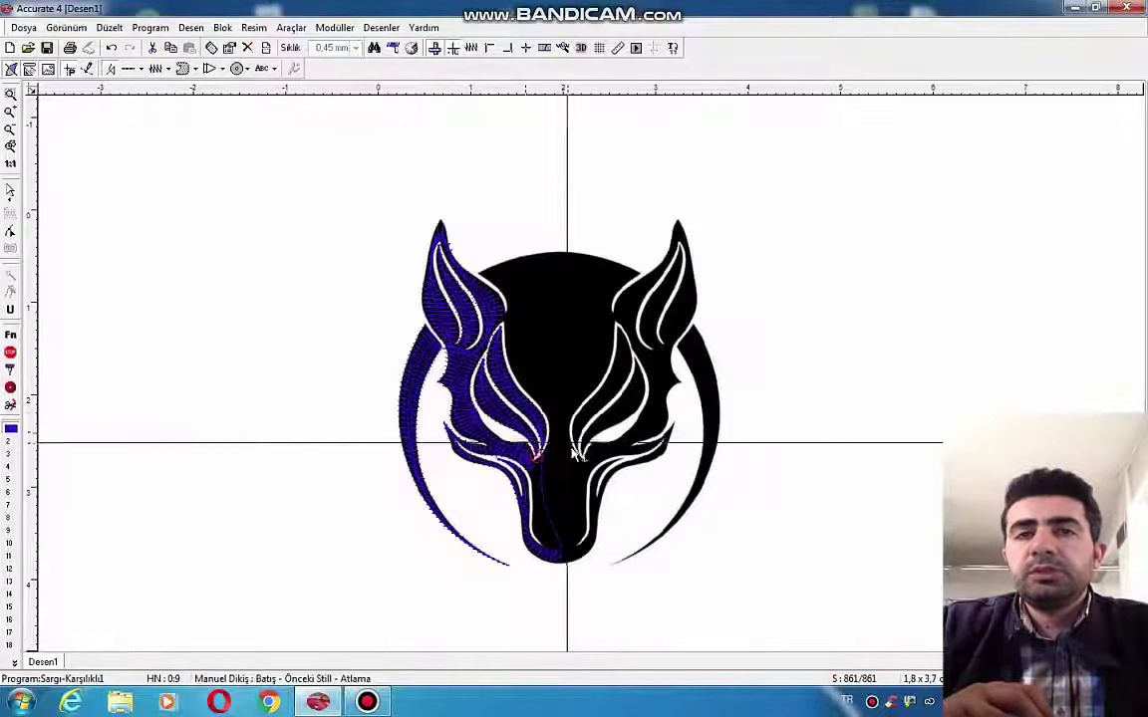
- Select the whole stitched left half of the wolf head as a block and copy it
scroll(571, 447, "up", 1)
scroll(505, 420, "down", 3)
scroll(536, 419, "up", 1)
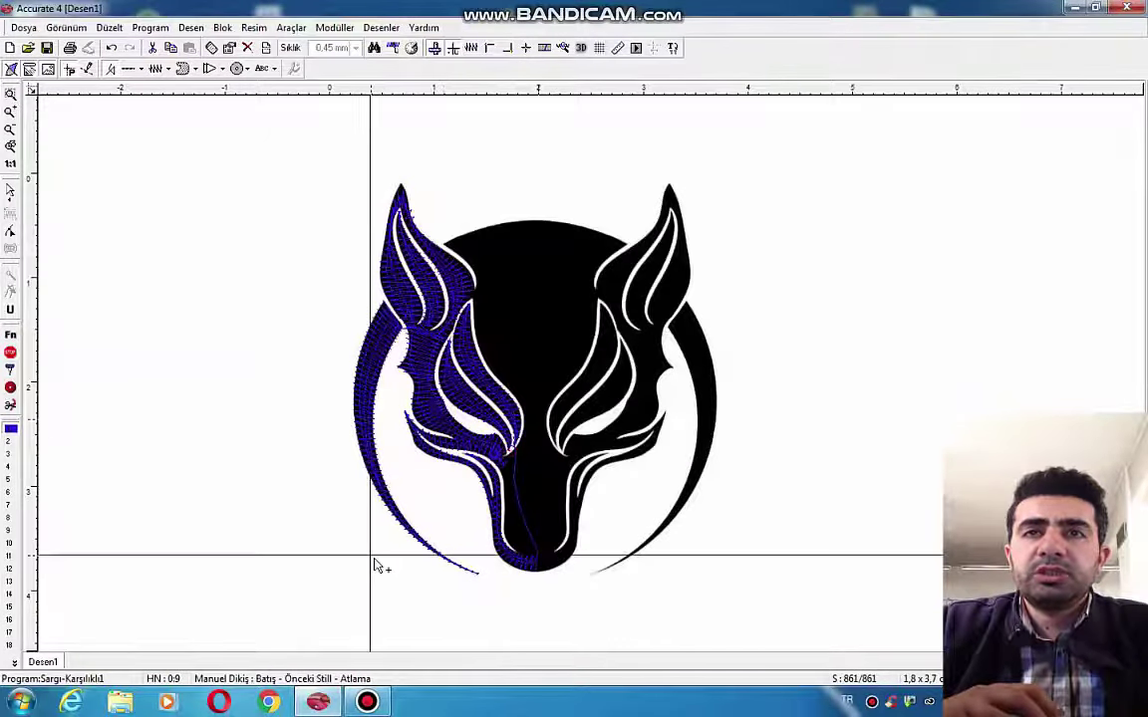
left_click(11, 190)
left_click(553, 153)
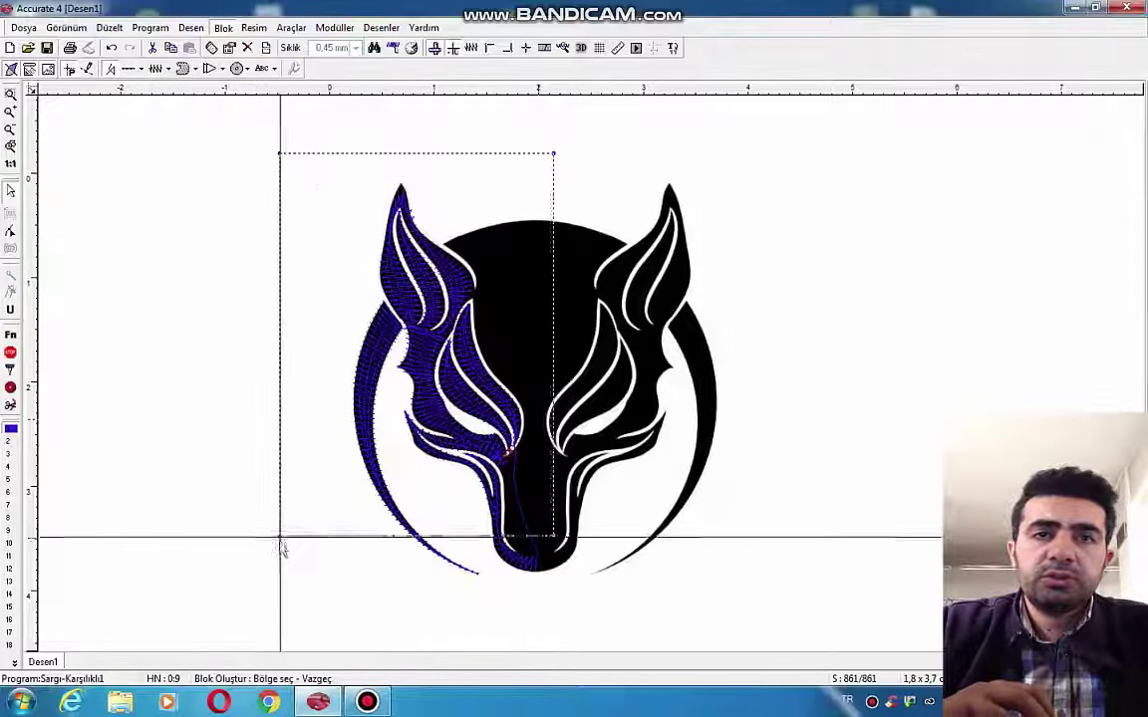
left_click(270, 599)
left_click(622, 482)
right_click(477, 405)
left_click(494, 428)
key("Escape")
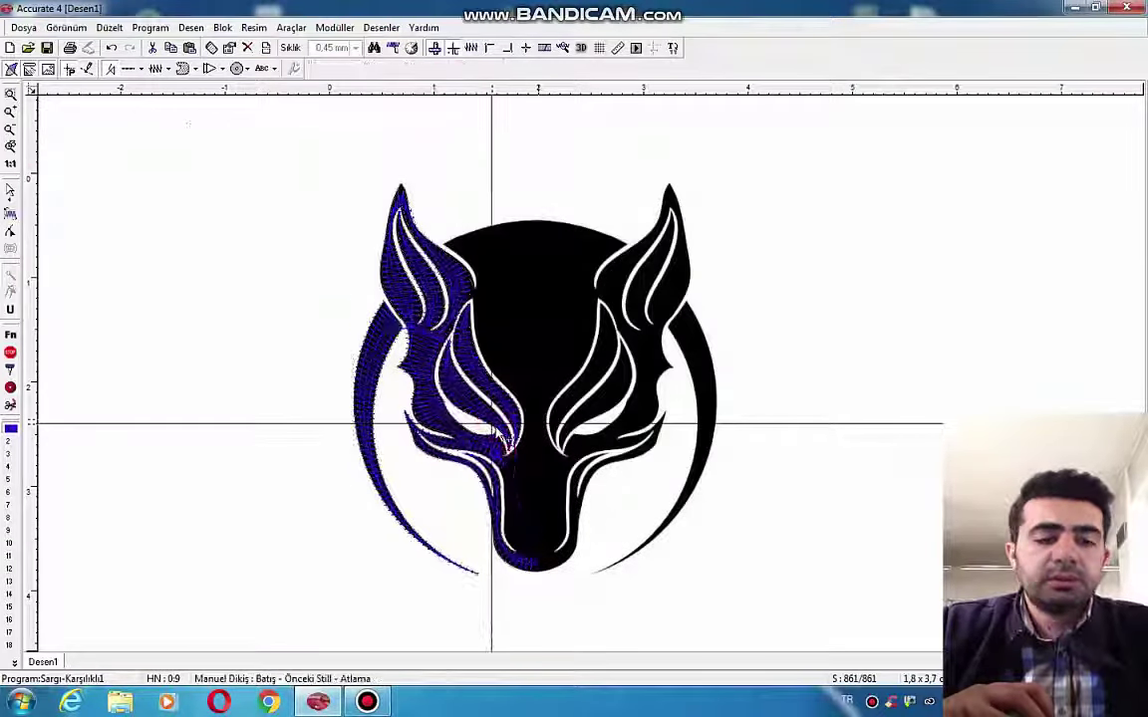
- Paste the copied block, mirror it horizontally and place it over the logo's right half at about X 6.6 mm, Y -12.3 mm
key("ctrl+v")
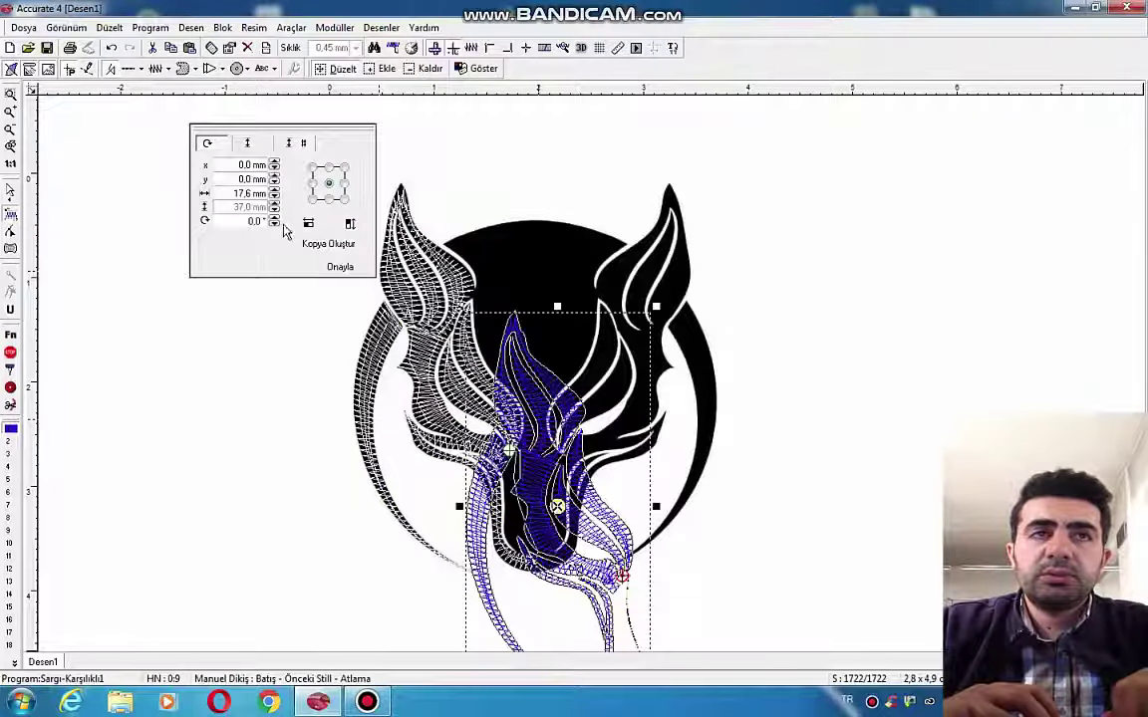
left_click(308, 224)
left_click_drag(572, 460, 642, 340)
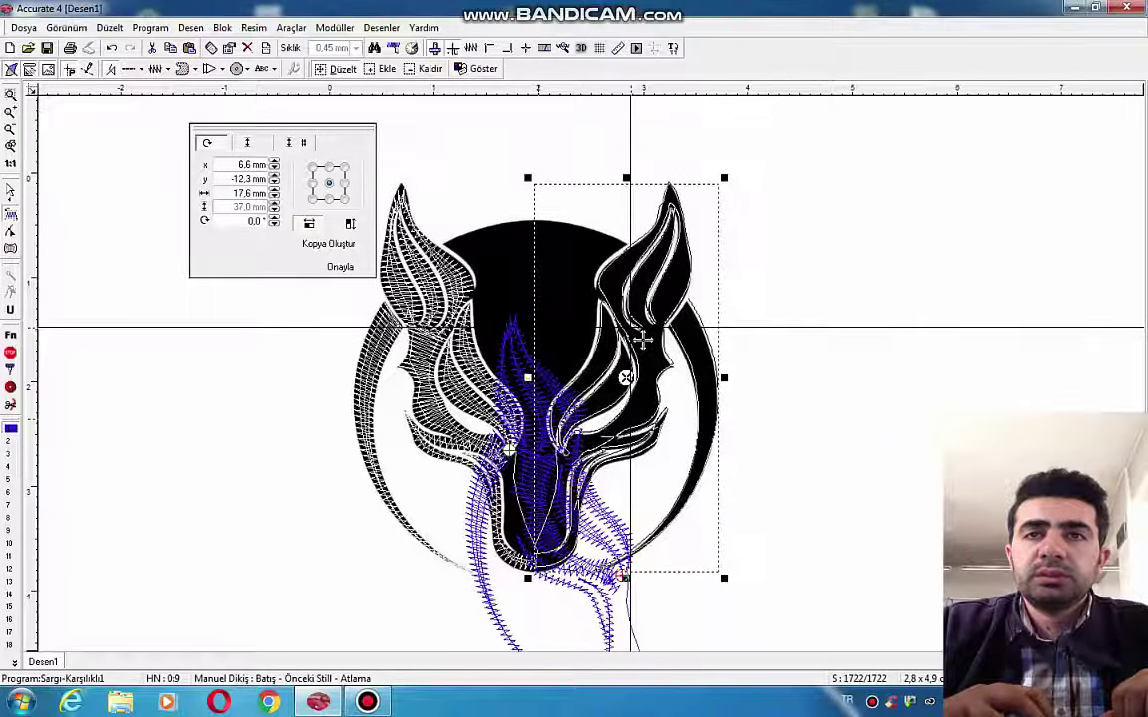
key("Return")
scroll(516, 603, "up", 3)
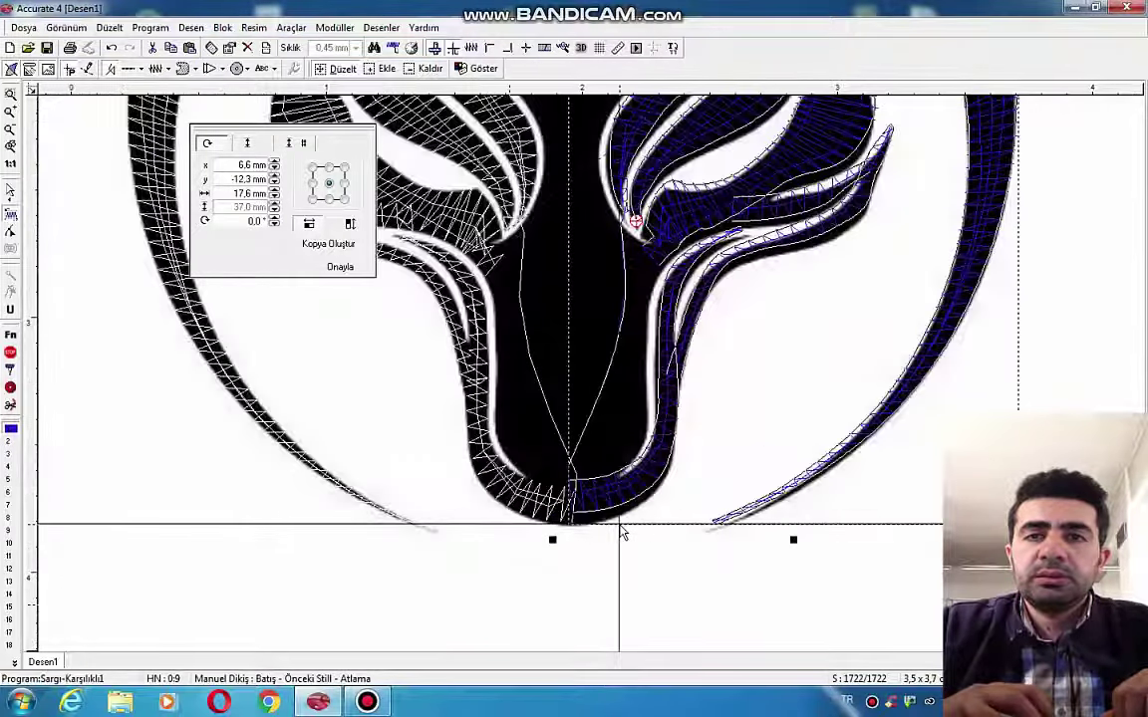
left_click_drag(717, 523, 719, 521)
key("Return")
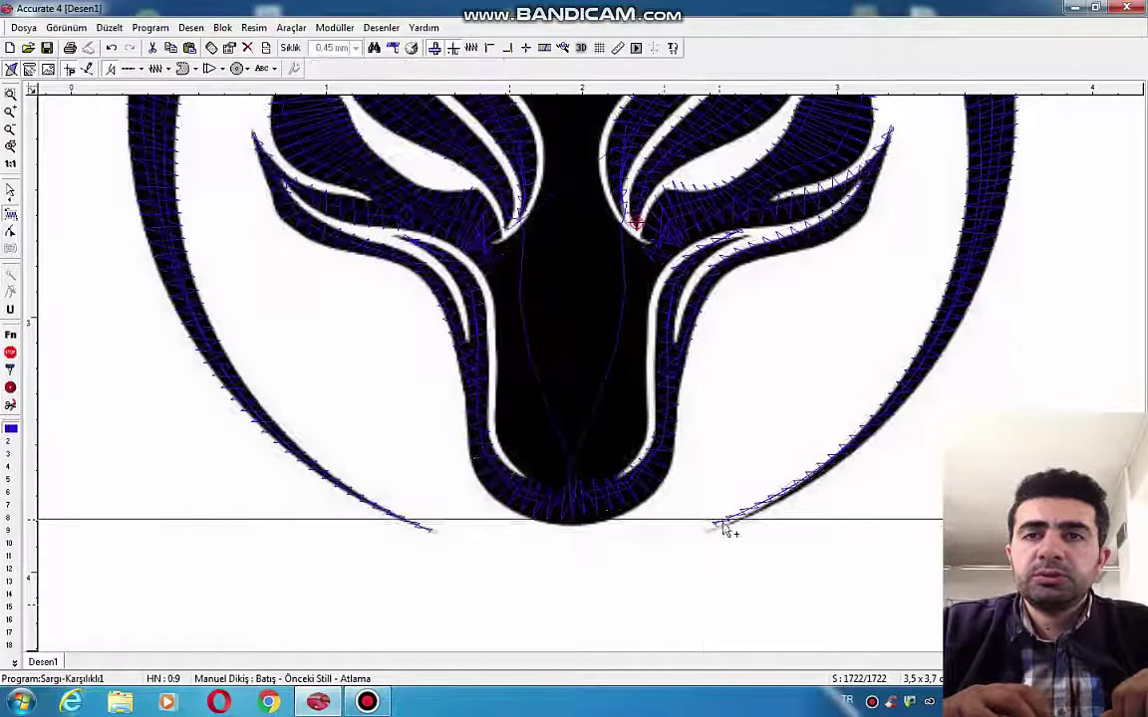
- Select the mirrored right half of the wolf head as a block and fine-tune its position to X 0.0 mm, Y 0.2 mm
scroll(611, 529, "down", 1)
scroll(615, 533, "up", 2)
scroll(494, 505, "down", 4)
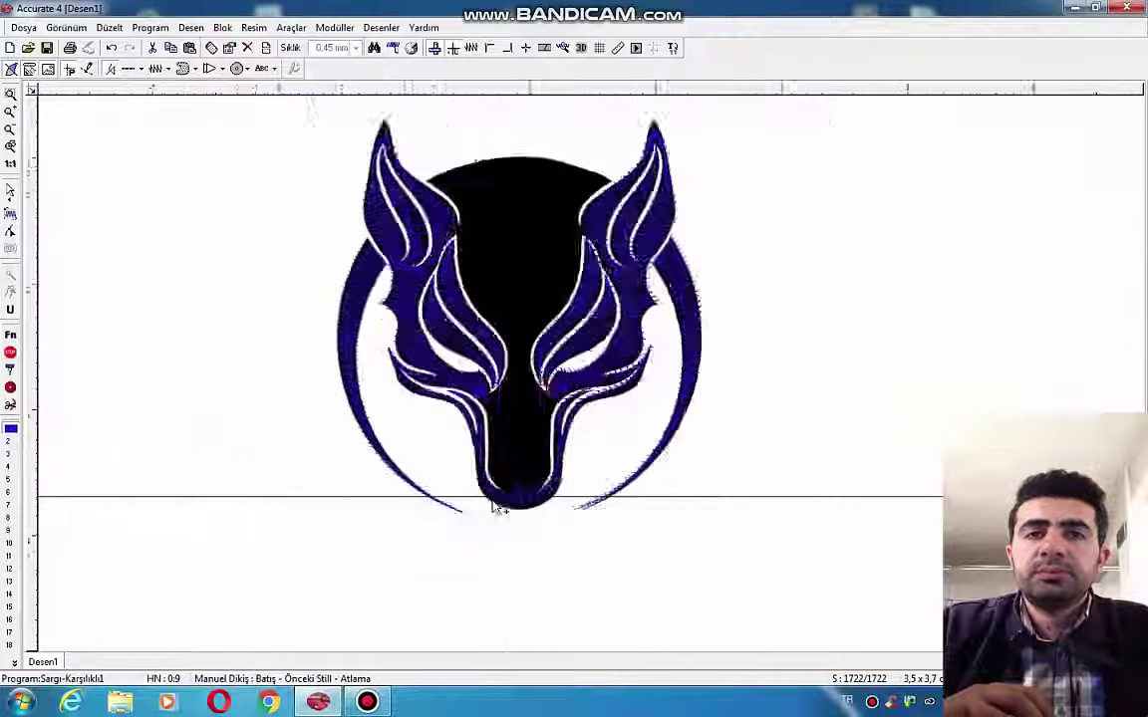
left_click(12, 192)
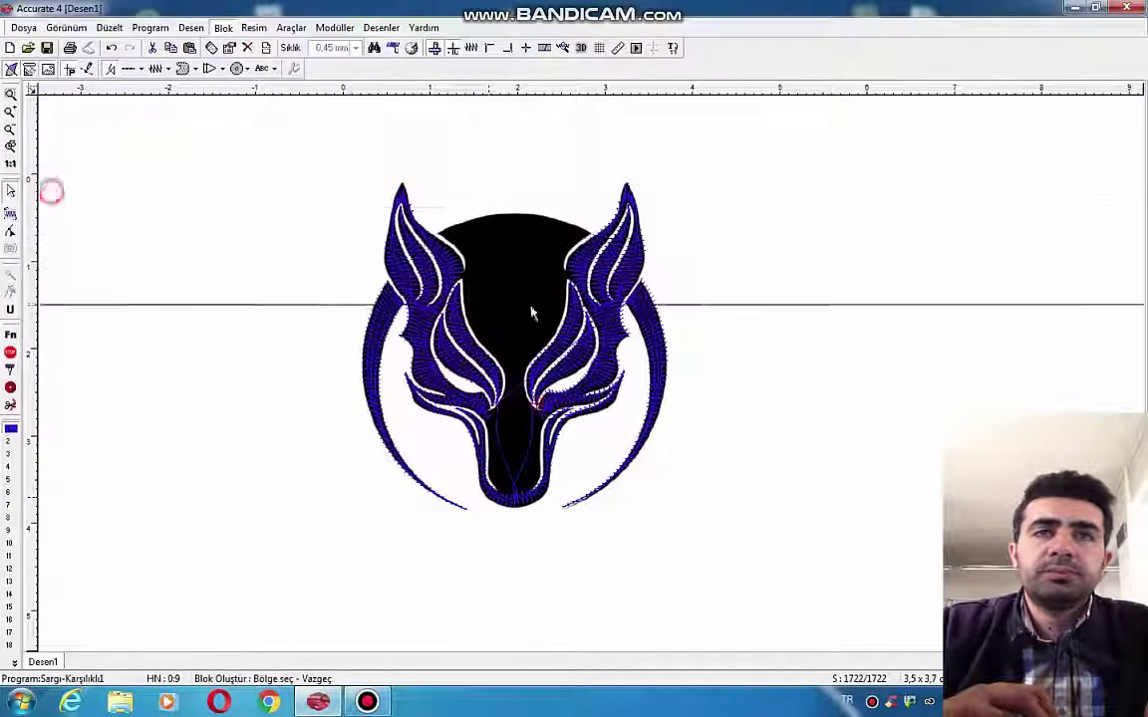
left_click_drag(721, 163, 525, 532)
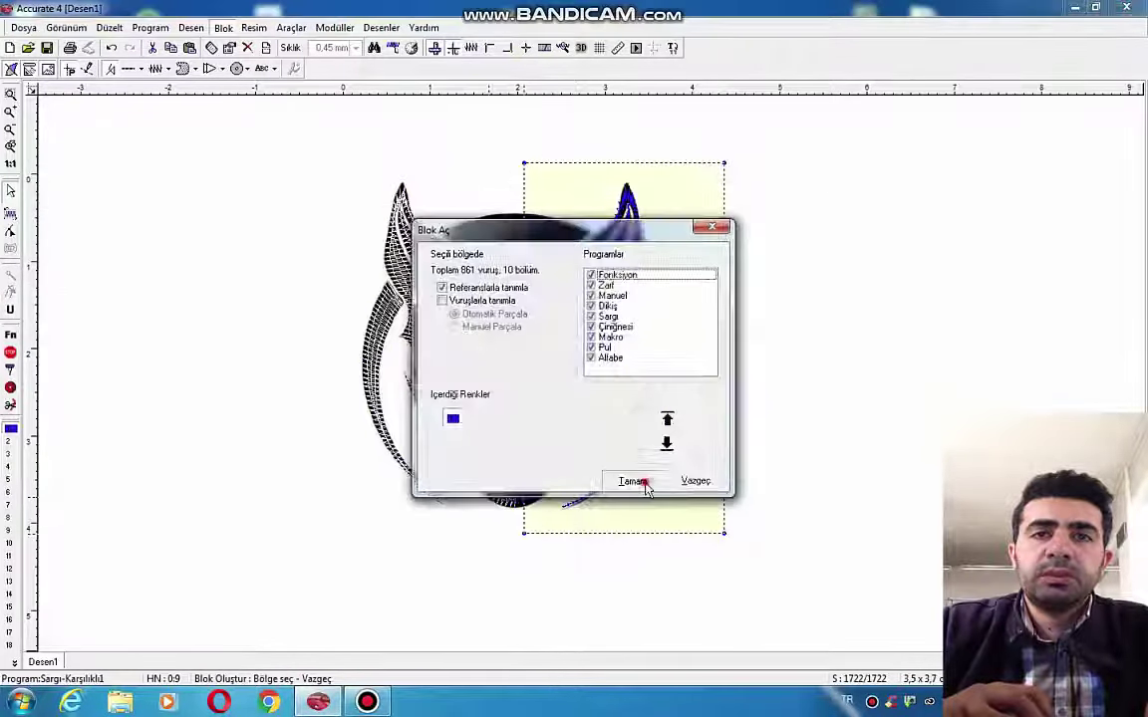
left_click(633, 479)
scroll(508, 494, "up", 4)
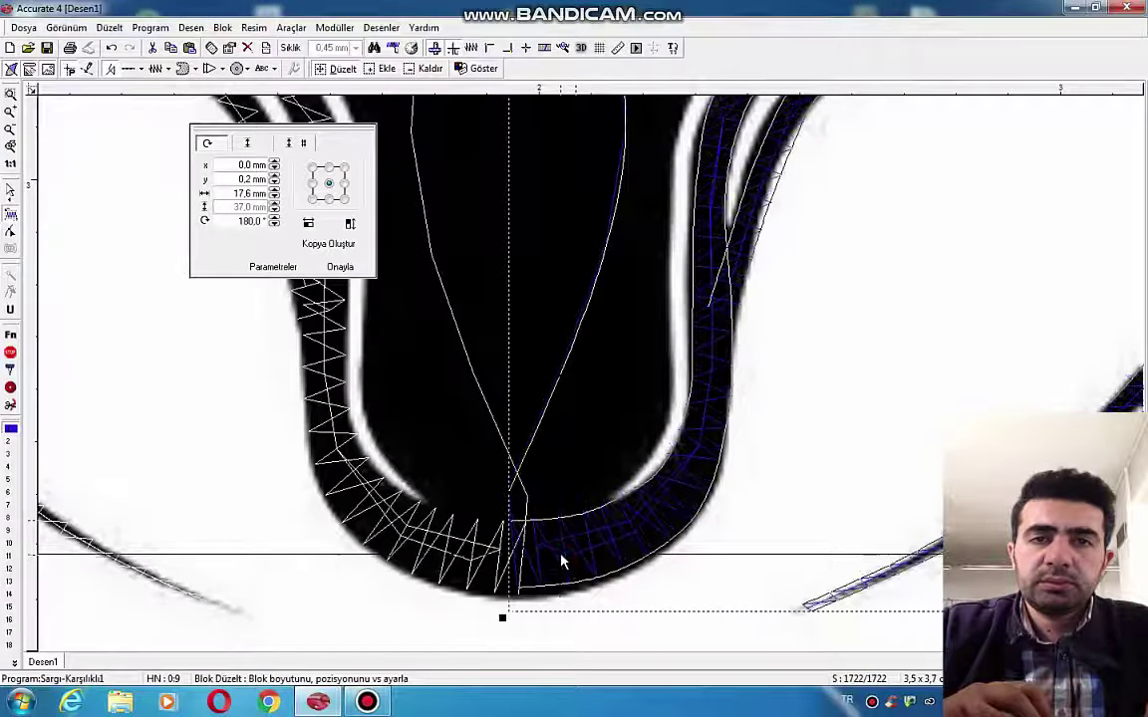
right_click(565, 556)
scroll(542, 478, "down", 4)
key("Escape")
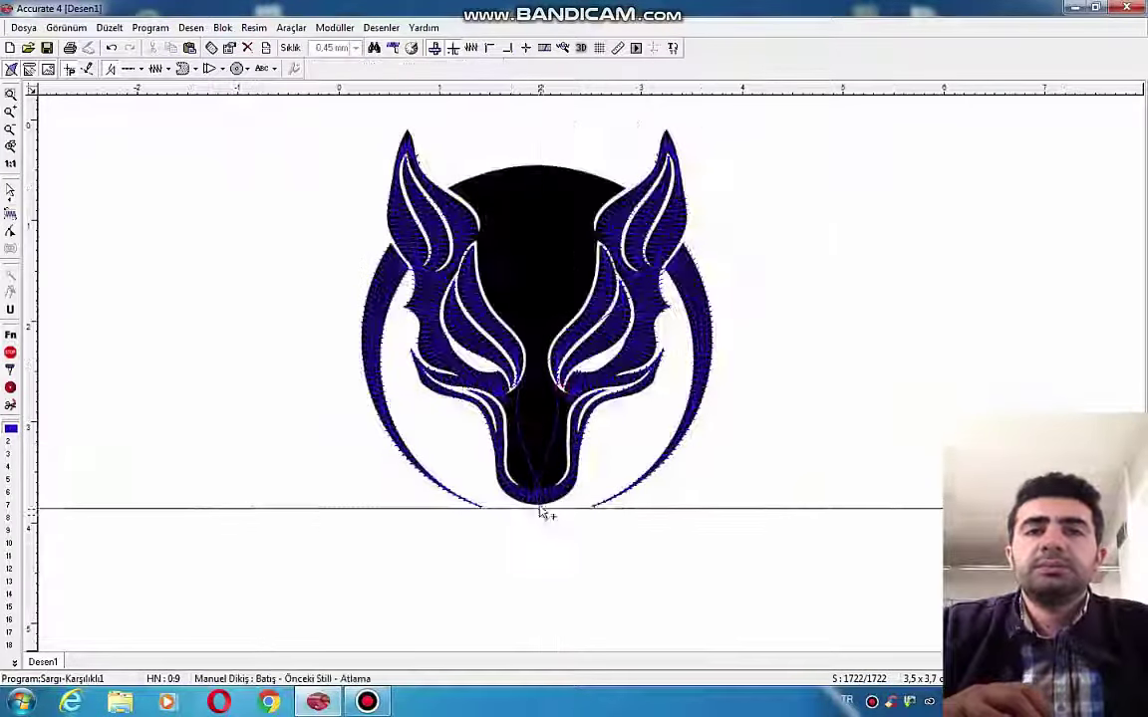
- Insert a running-stitch path after the left eye satin, from its lower tip across the forehead to the top of the right crescent
scroll(498, 409, "up", 3)
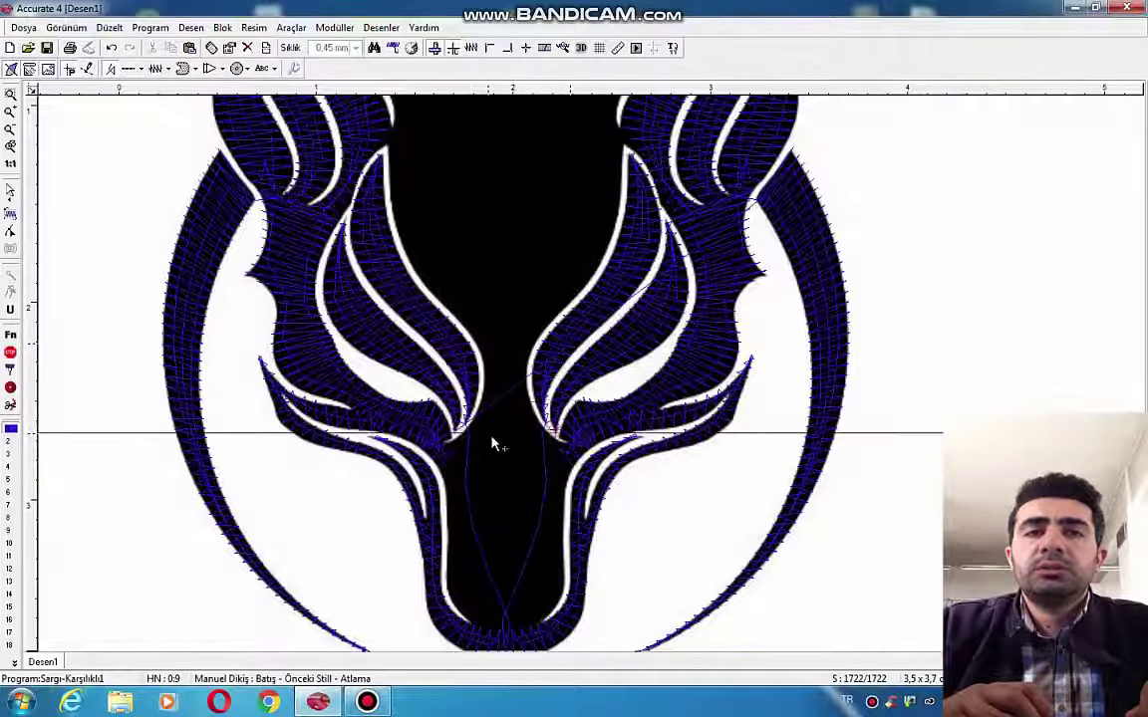
scroll(424, 390, "up", 1)
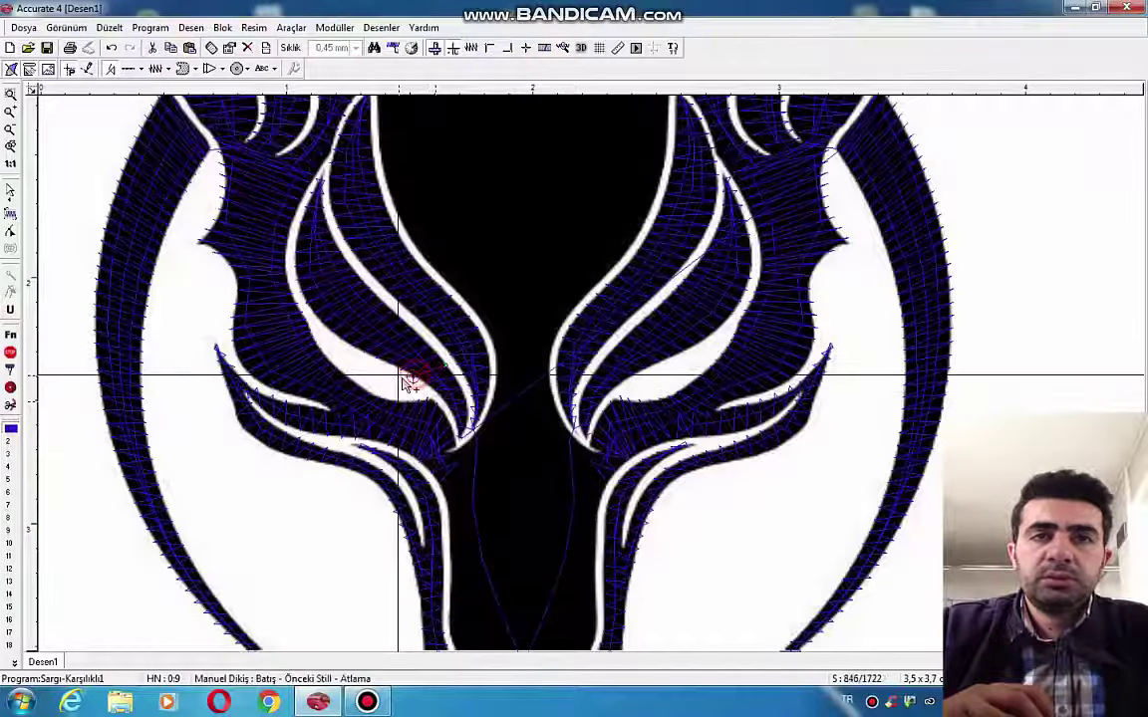
scroll(406, 386, "down", 2)
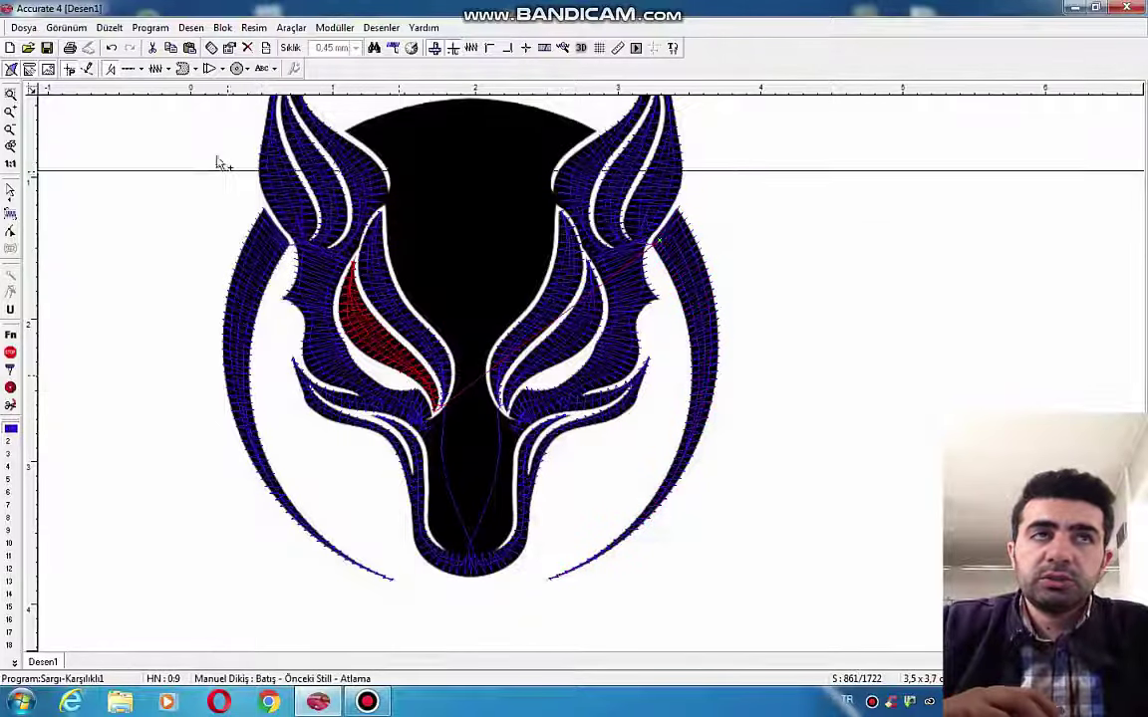
left_click(128, 69)
left_click(454, 408)
left_click(467, 378)
left_click(497, 294)
left_click(545, 202)
left_click(567, 200)
left_click(586, 233)
left_click(618, 266)
left_click(627, 251)
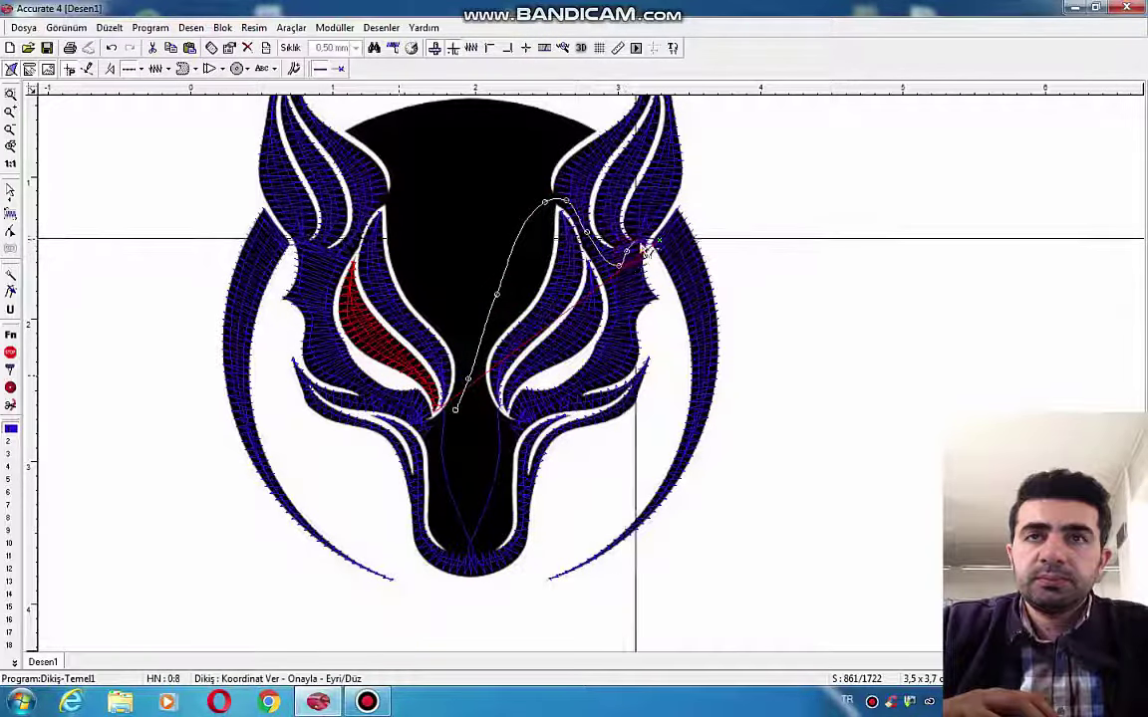
left_click(645, 236)
key("Return")
scroll(619, 279, "down", 2)
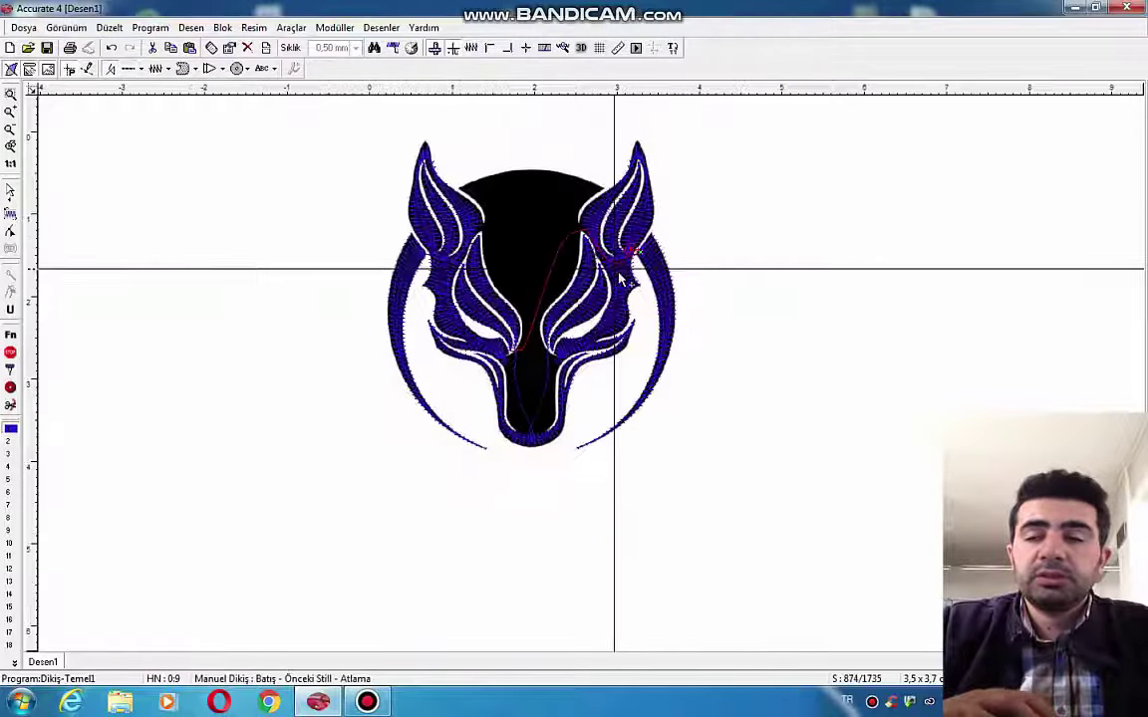
- Start a fill stitch at the crown's right corner and trace the central black area's right edge down to the right eye's inner corner
scroll(617, 284, "down", 2)
scroll(520, 266, "up", 5)
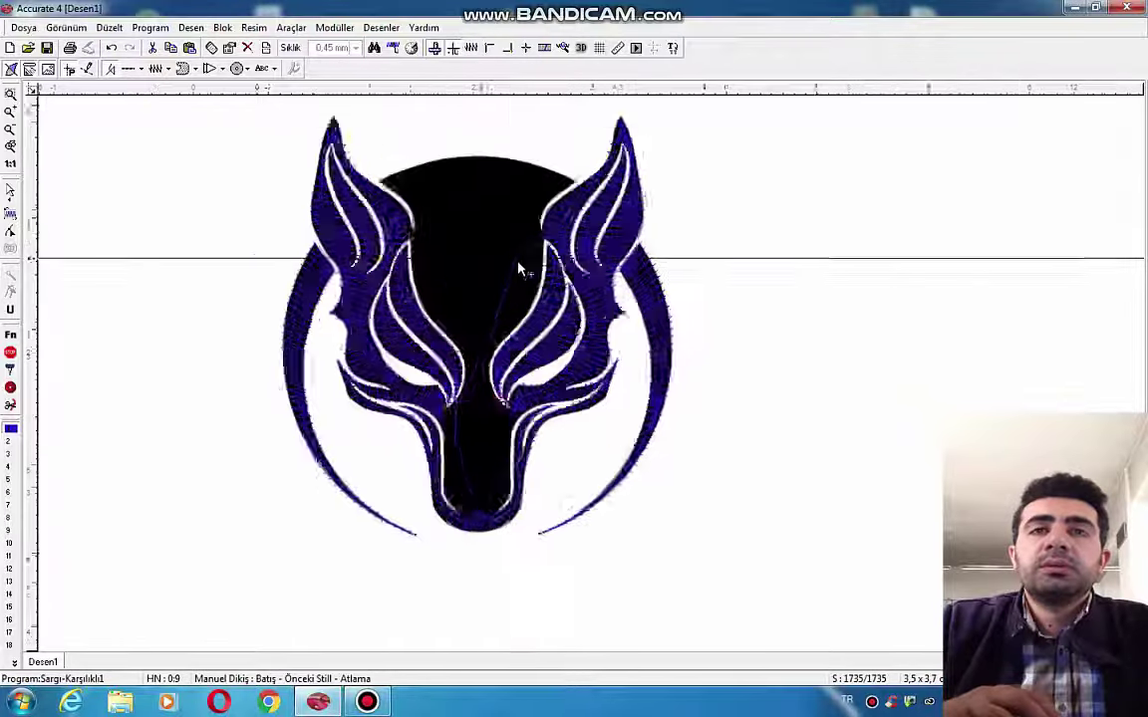
scroll(418, 378, "down", 2)
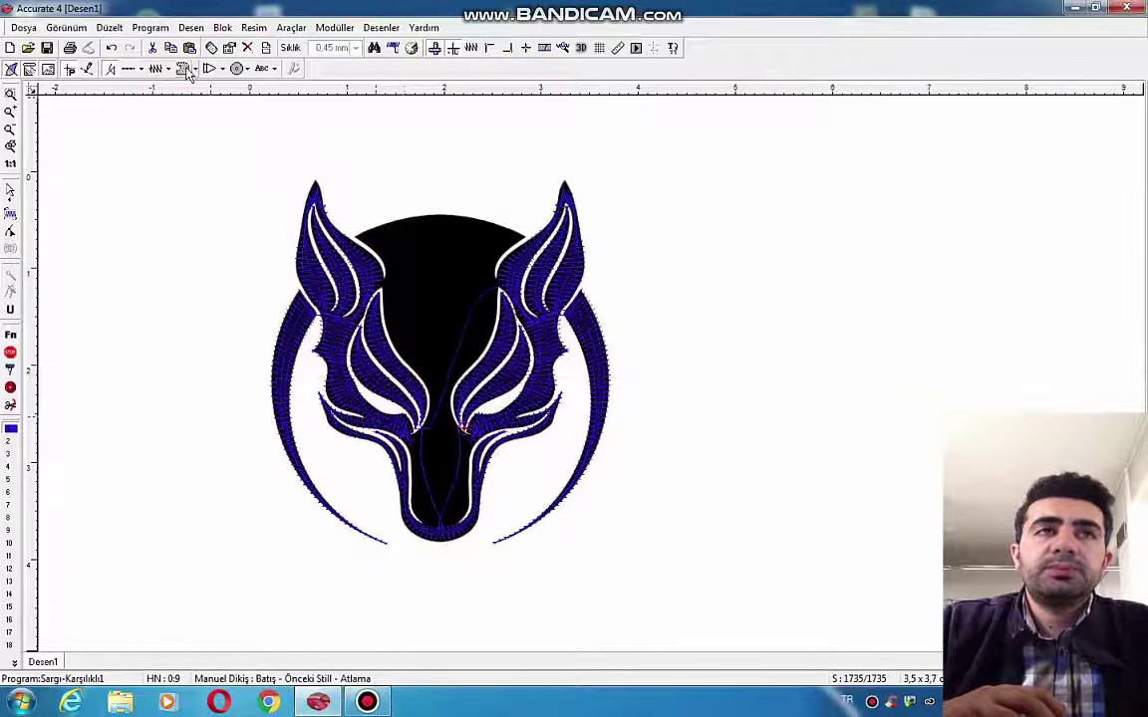
scroll(489, 274, "up", 3)
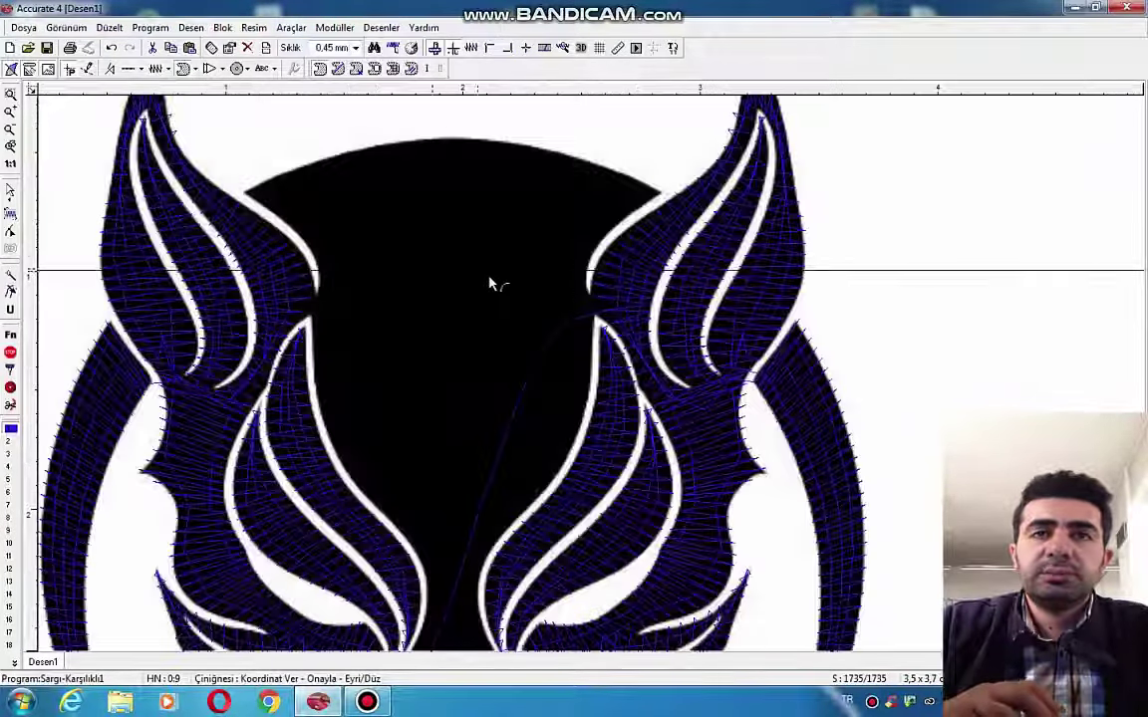
left_click(659, 193)
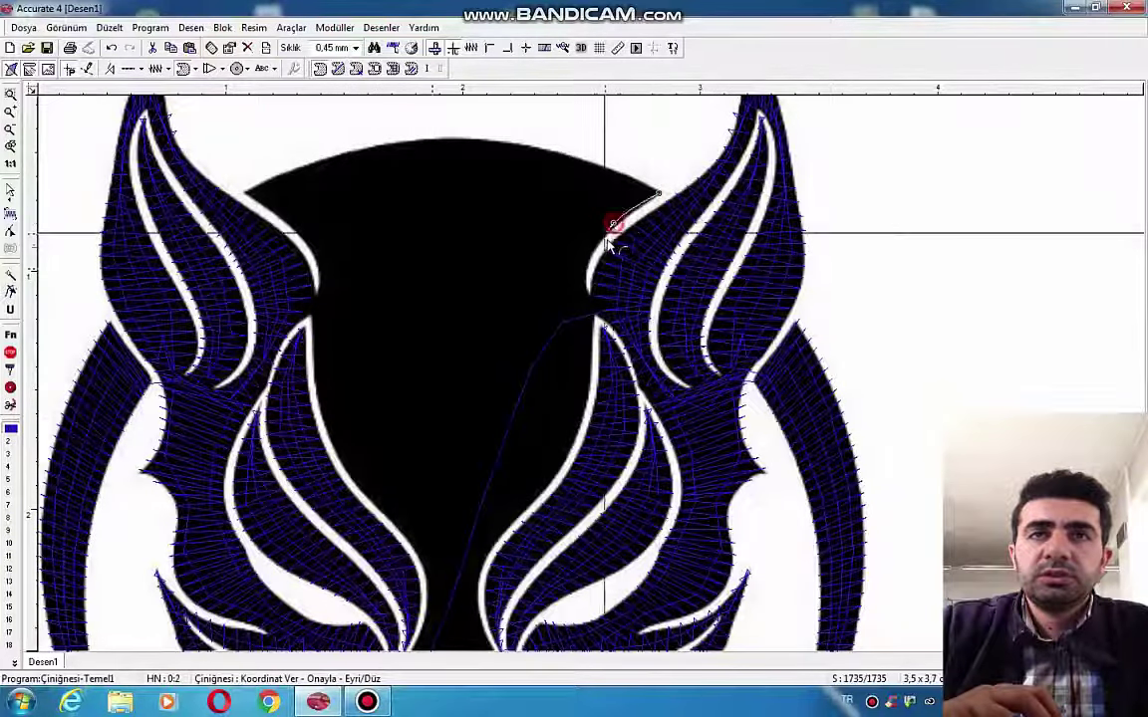
left_click(589, 297)
left_click(595, 323)
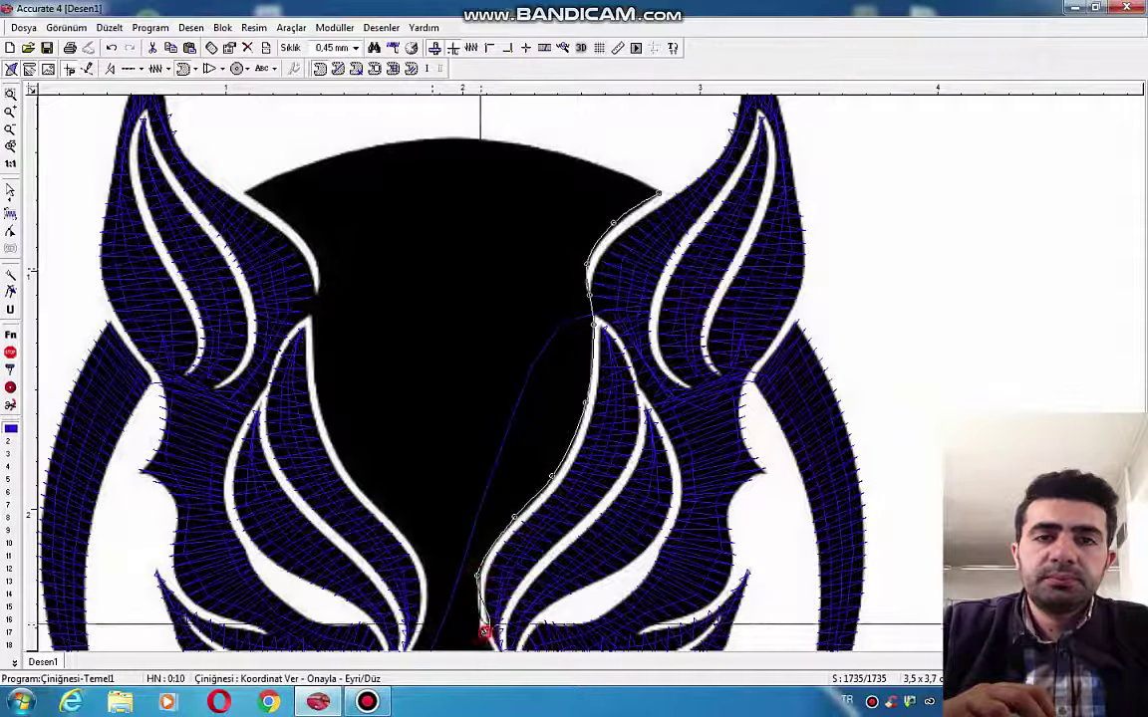
scroll(483, 630, "down", 5)
scroll(456, 440, "up", 4)
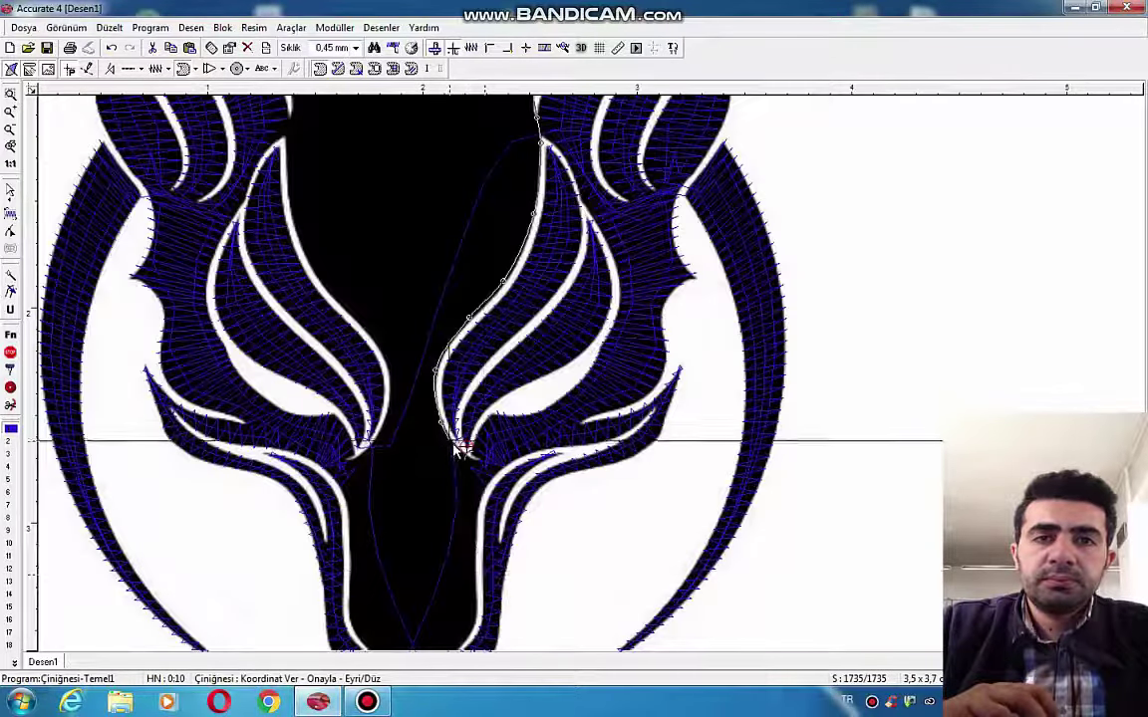
left_click(463, 453)
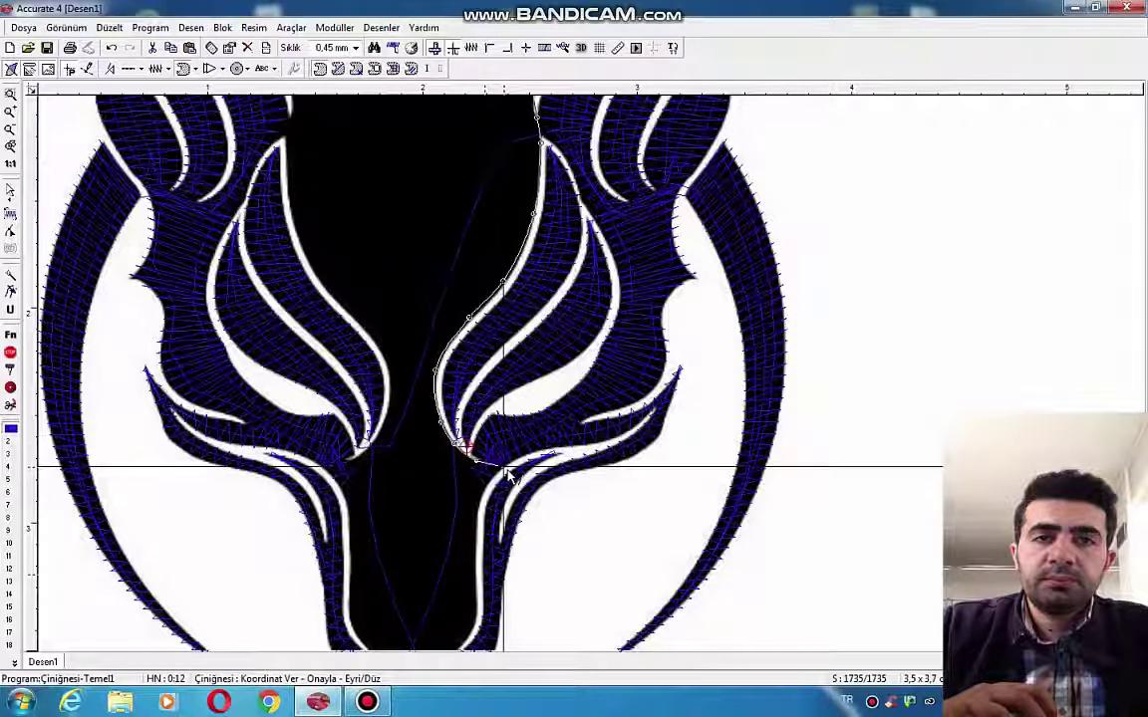
- Continue the fill outline down the muzzle's right inner edge and around the bottom of the nose
left_click(483, 495)
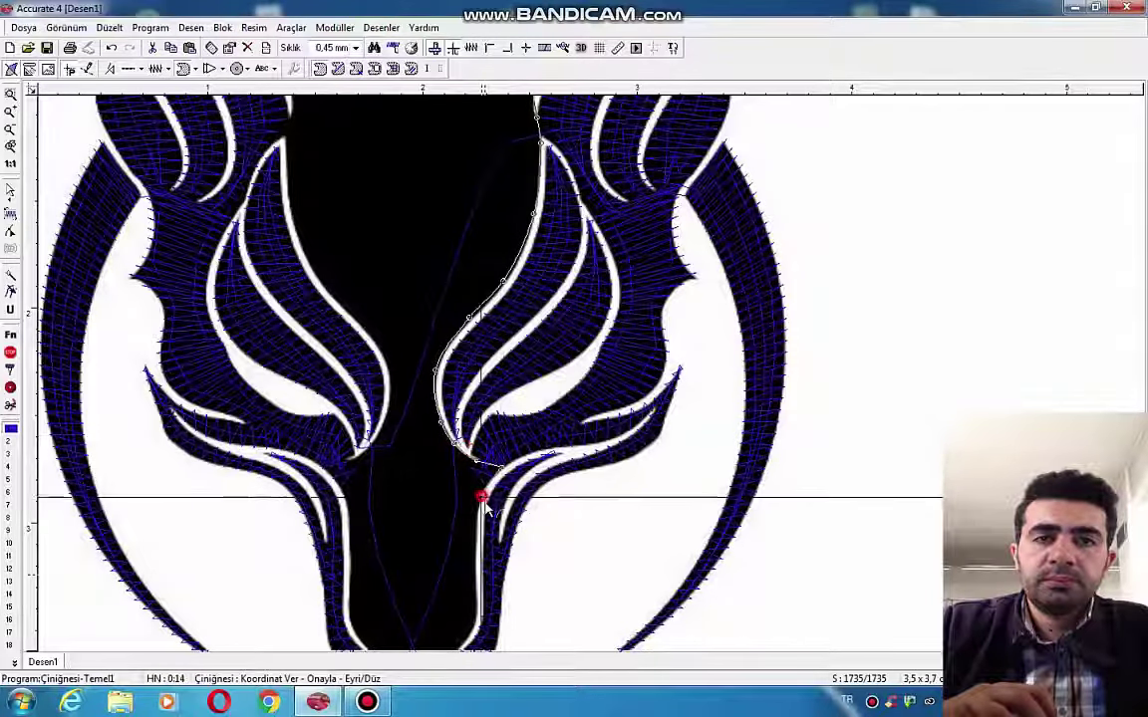
left_click(476, 551)
left_click(474, 616)
scroll(477, 620, "down", 3)
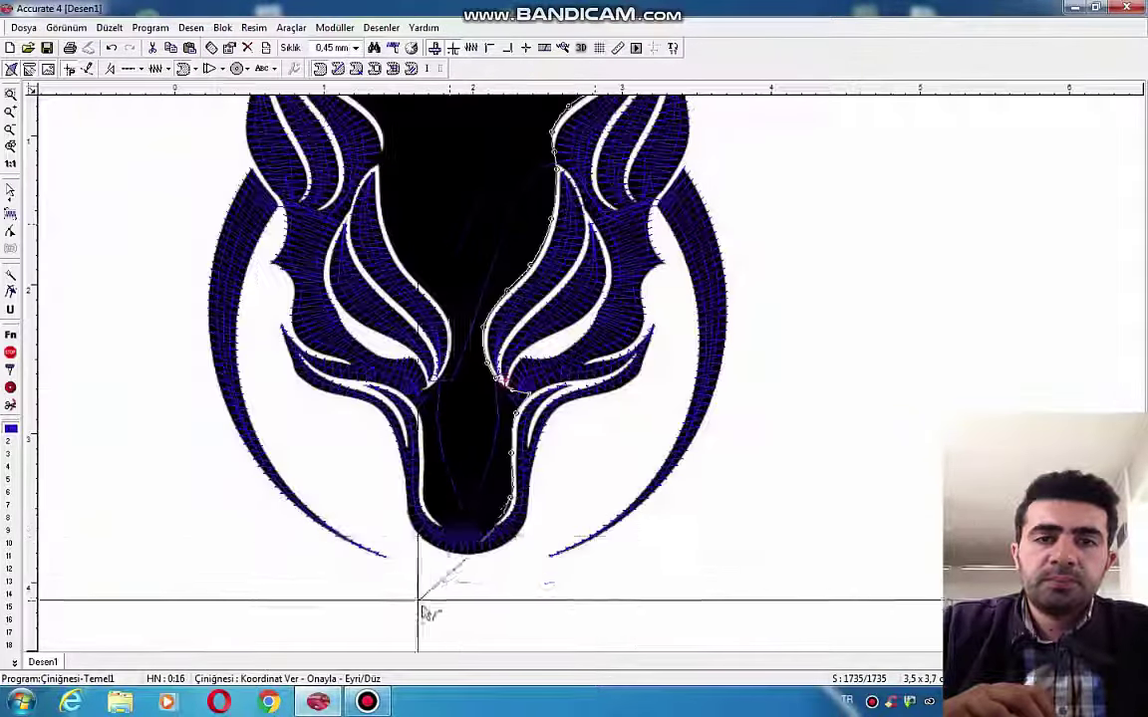
scroll(422, 607, "up", 2)
left_click(551, 464)
left_click(498, 468)
left_click(452, 455)
- Continue the fill outline up the muzzle's left inner edge and past the left eye's inner corner
left_click(428, 417)
left_click(424, 380)
left_click(426, 325)
left_click(422, 261)
left_click(409, 226)
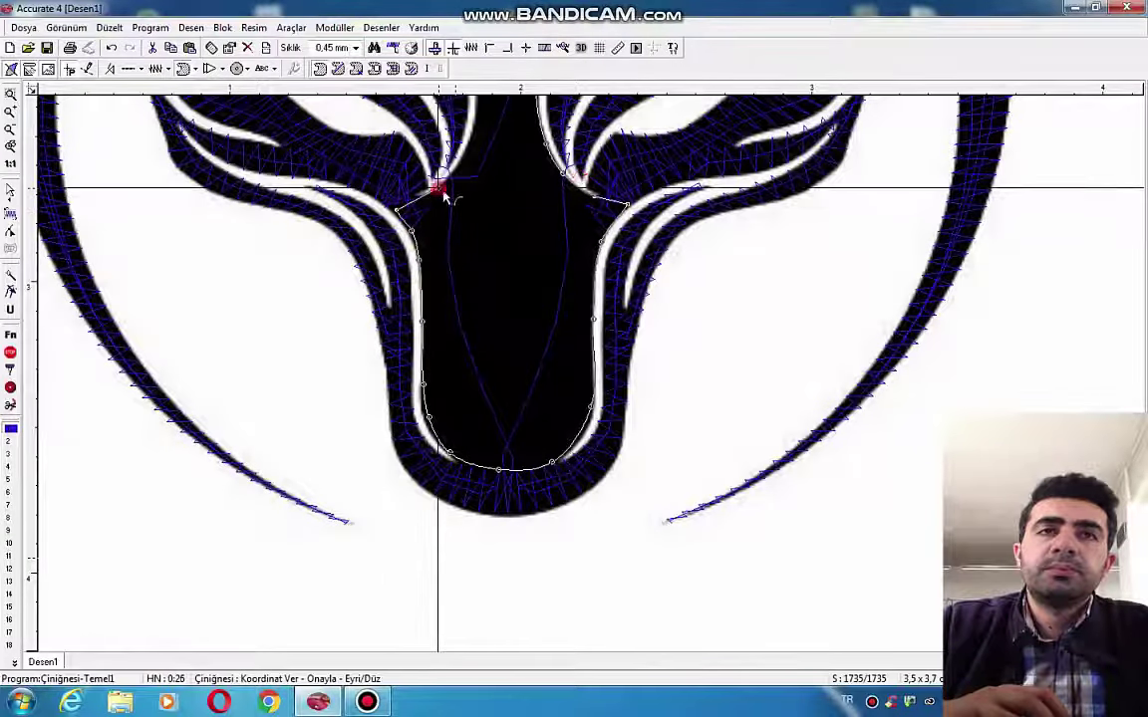
left_click(438, 188)
left_click(472, 140)
- Trace the fill outline up the inner edge of the shape above the left eye to the base of the left ear
scroll(521, 359, "down", 3)
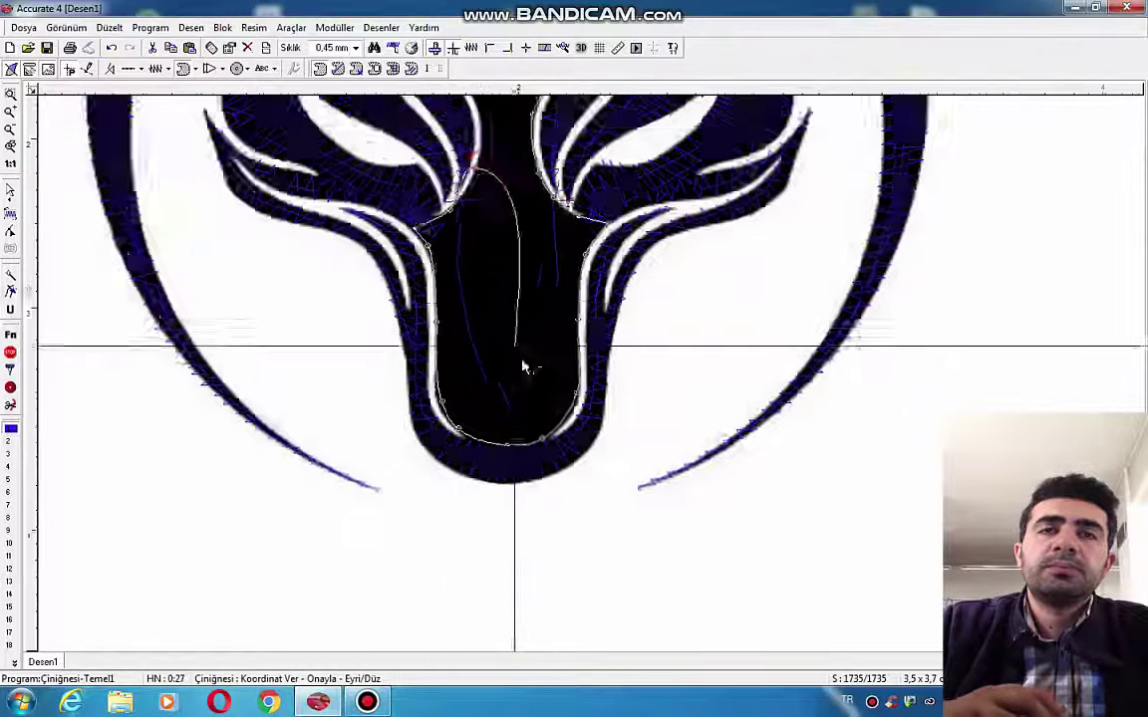
scroll(488, 215, "up", 5)
scroll(570, 518, "down", 4)
scroll(510, 356, "up", 3)
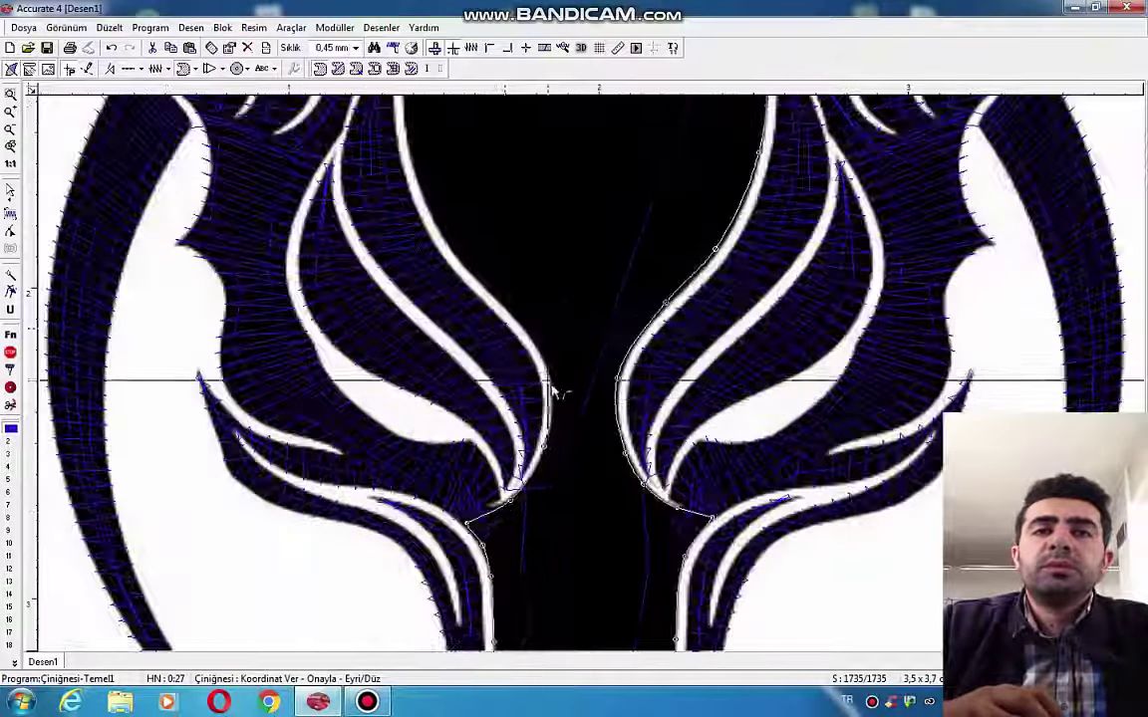
left_click(547, 367)
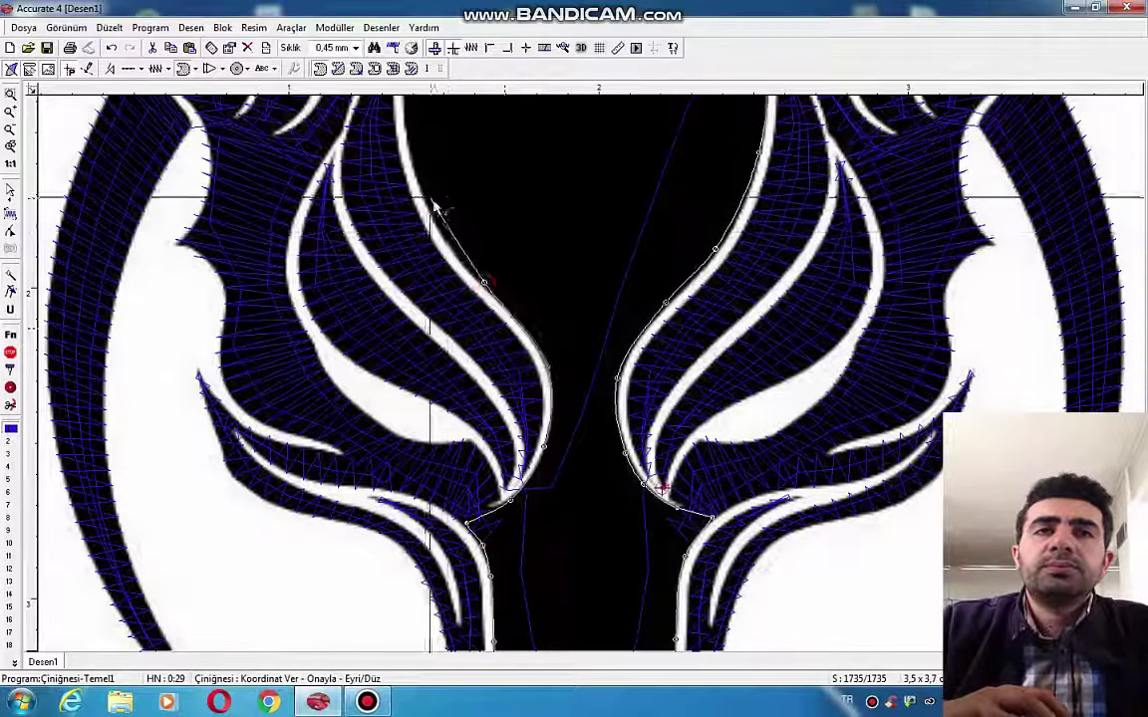
left_click(408, 109)
scroll(472, 423, "down", 3)
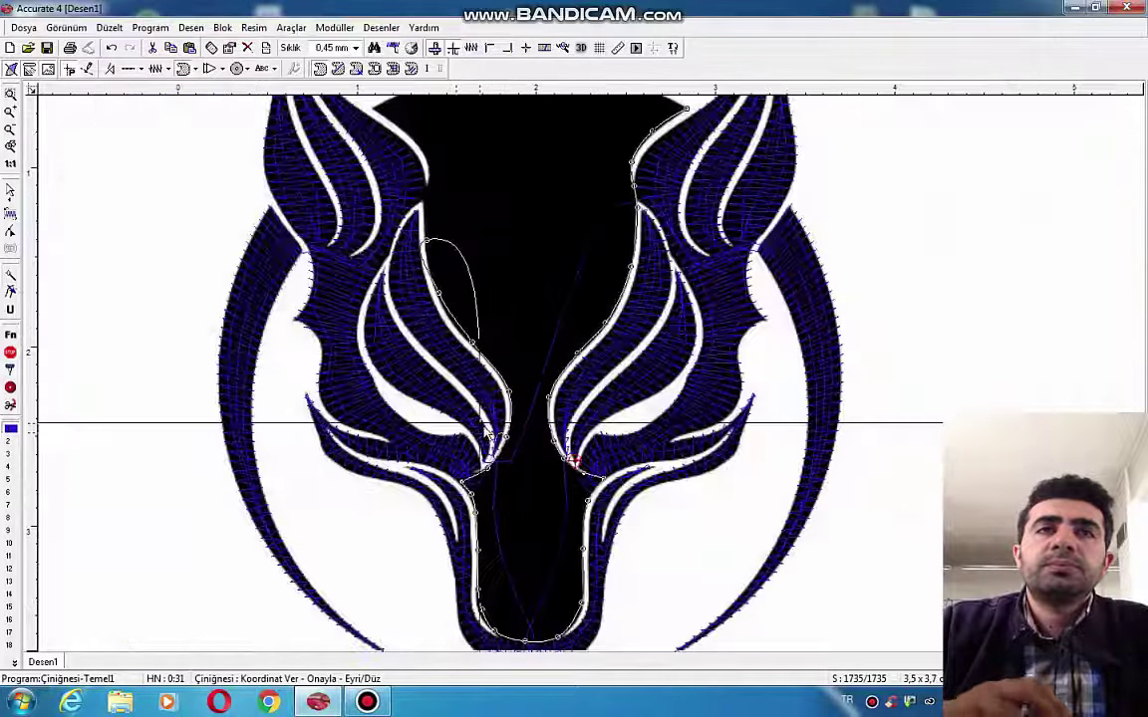
scroll(436, 220, "down", 2)
left_click(431, 212)
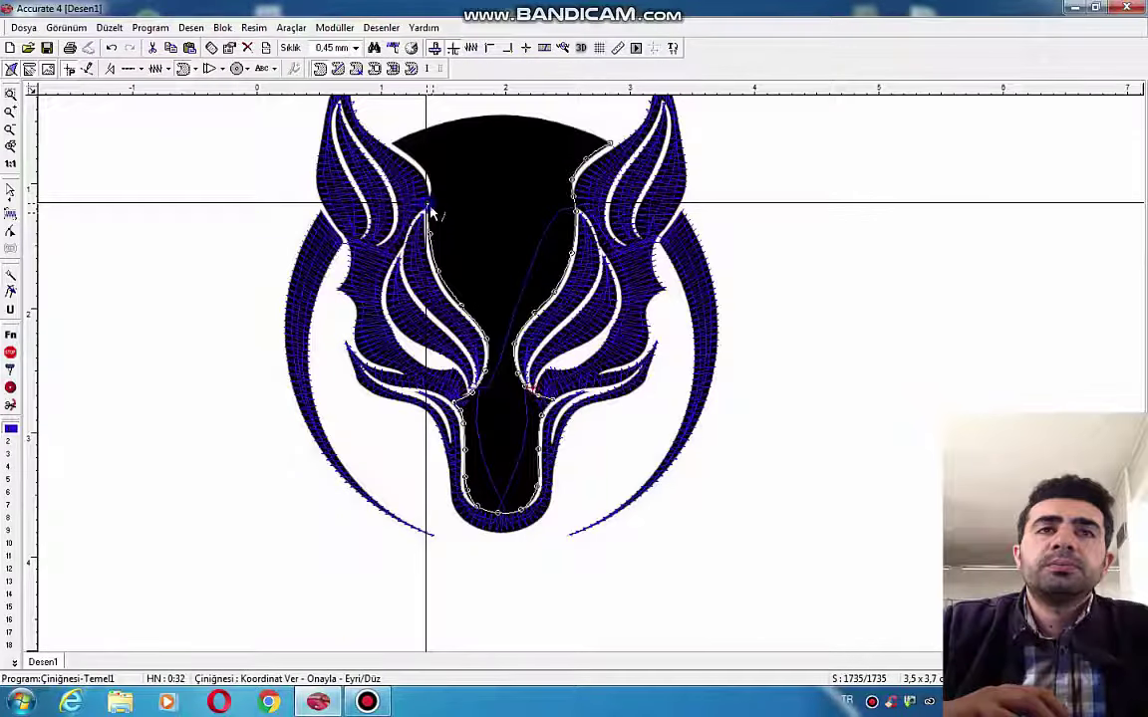
scroll(435, 211, "up", 3)
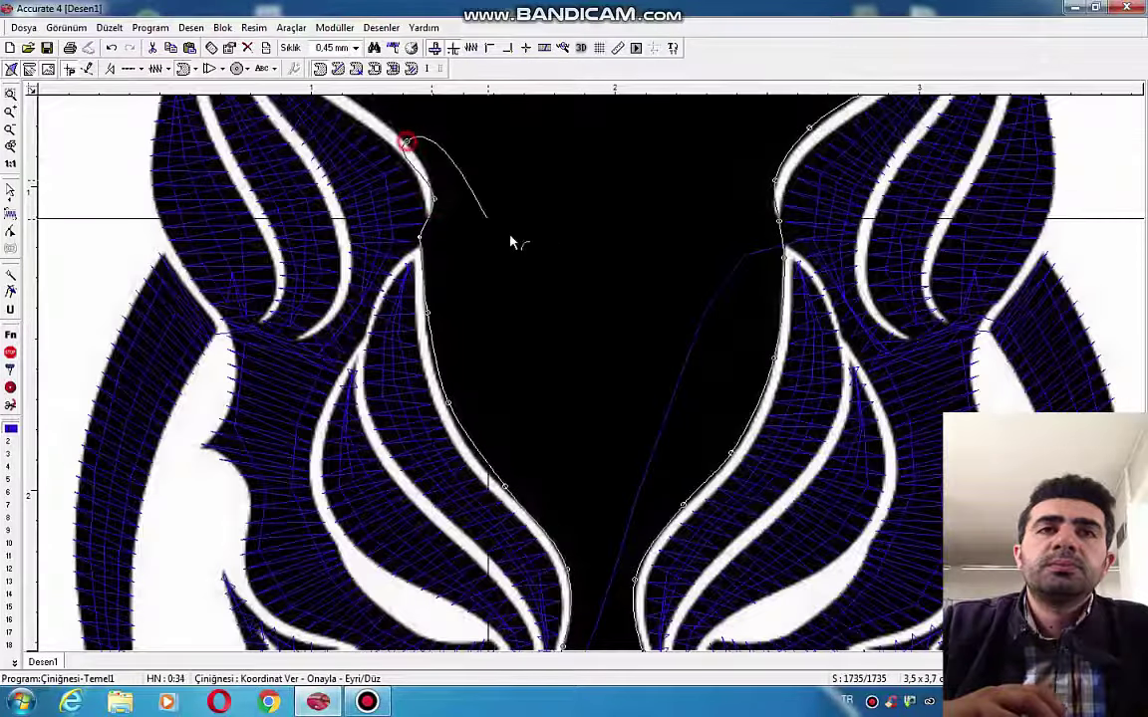
- Carry the fill outline to the crown's left corner and along its top arc, closing it at the right corner
scroll(511, 242, "down", 2)
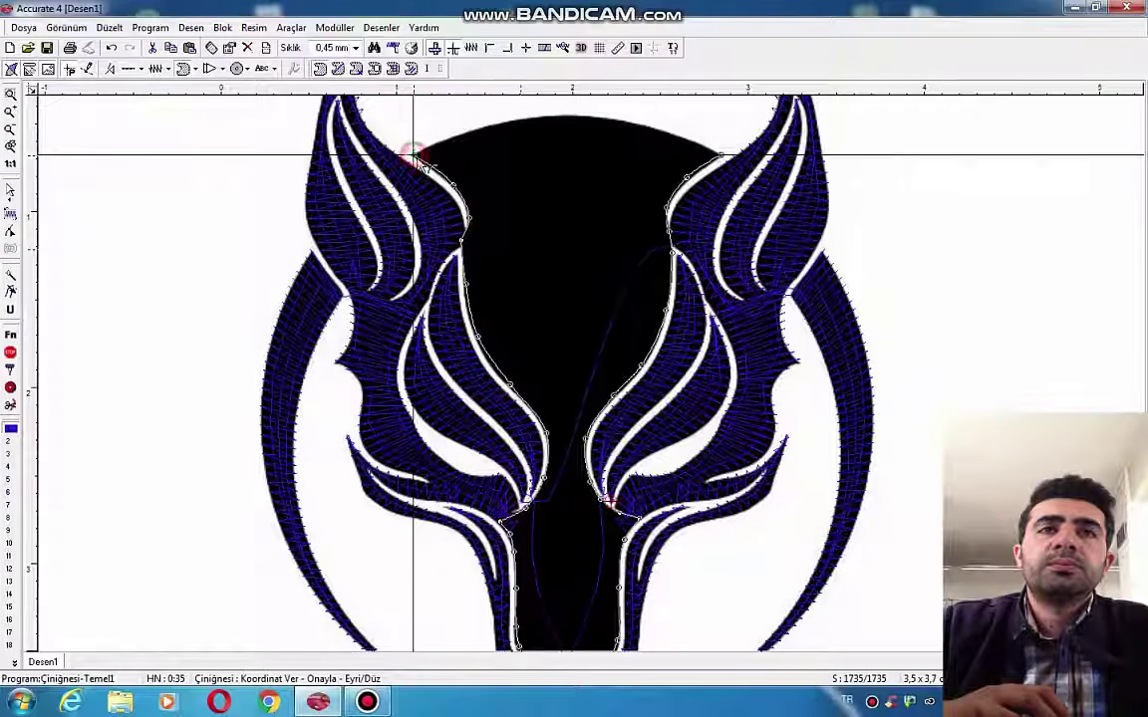
left_click(462, 133)
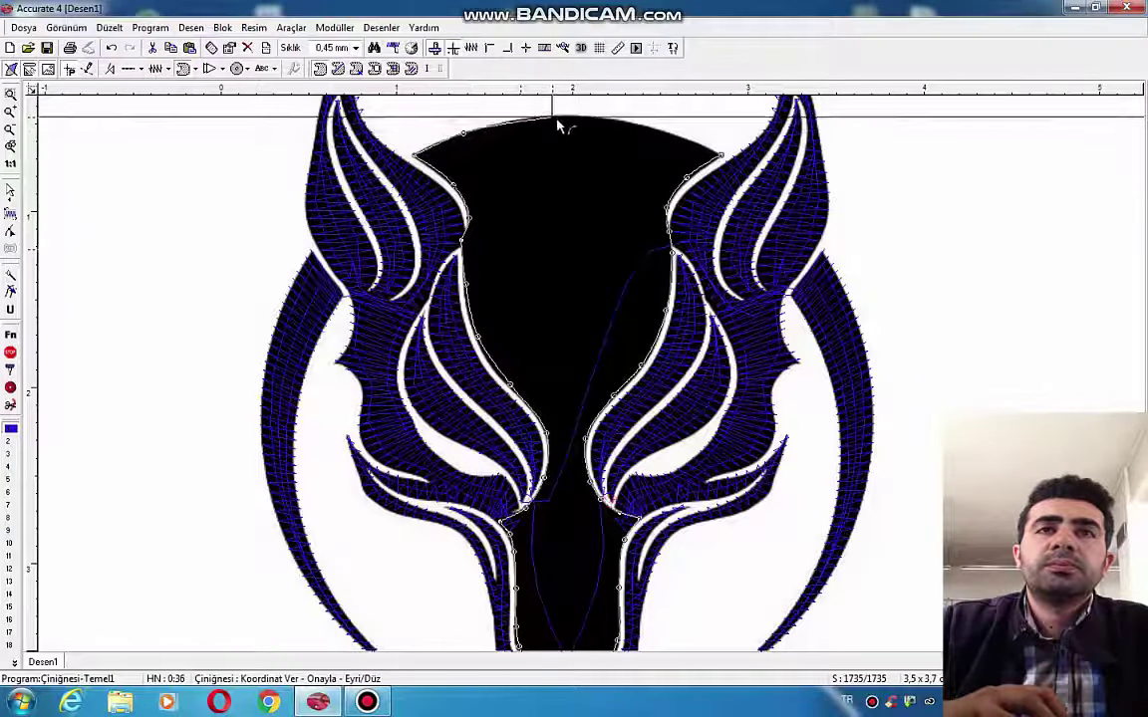
left_click(555, 119)
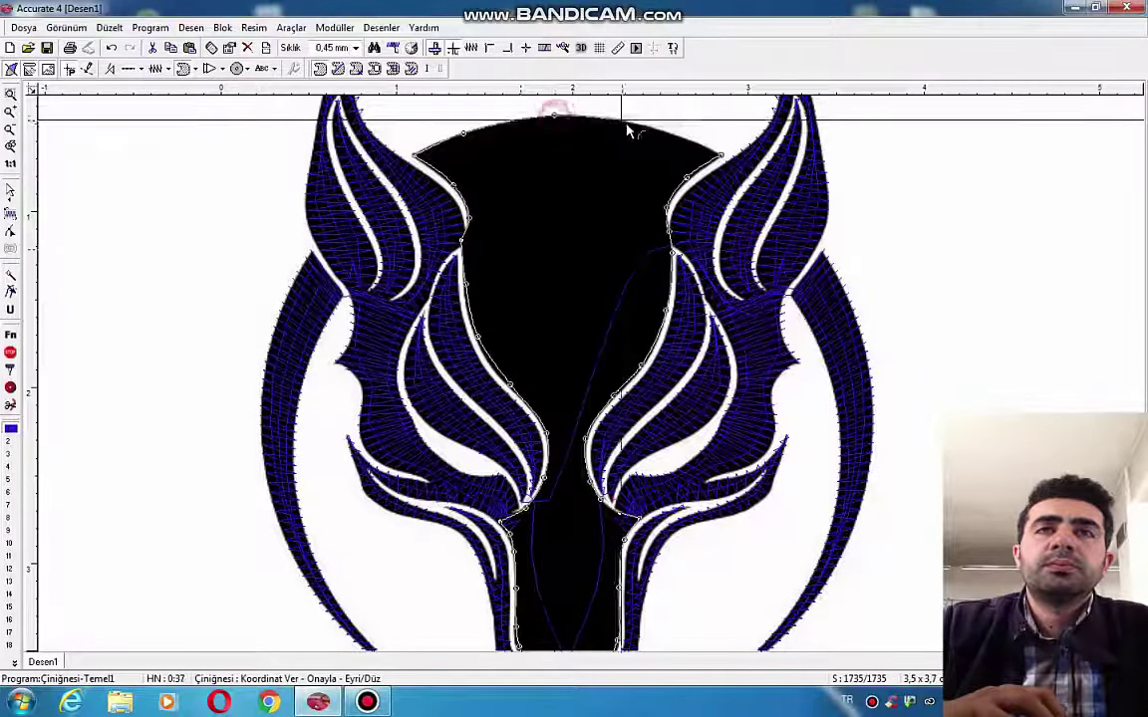
left_click(680, 135)
right_click(719, 152)
- Set a horizontal stitch direction across the muzzle and an exit point at the nose's bottom centre, and calculate the fill
scroll(653, 156, "down", 3)
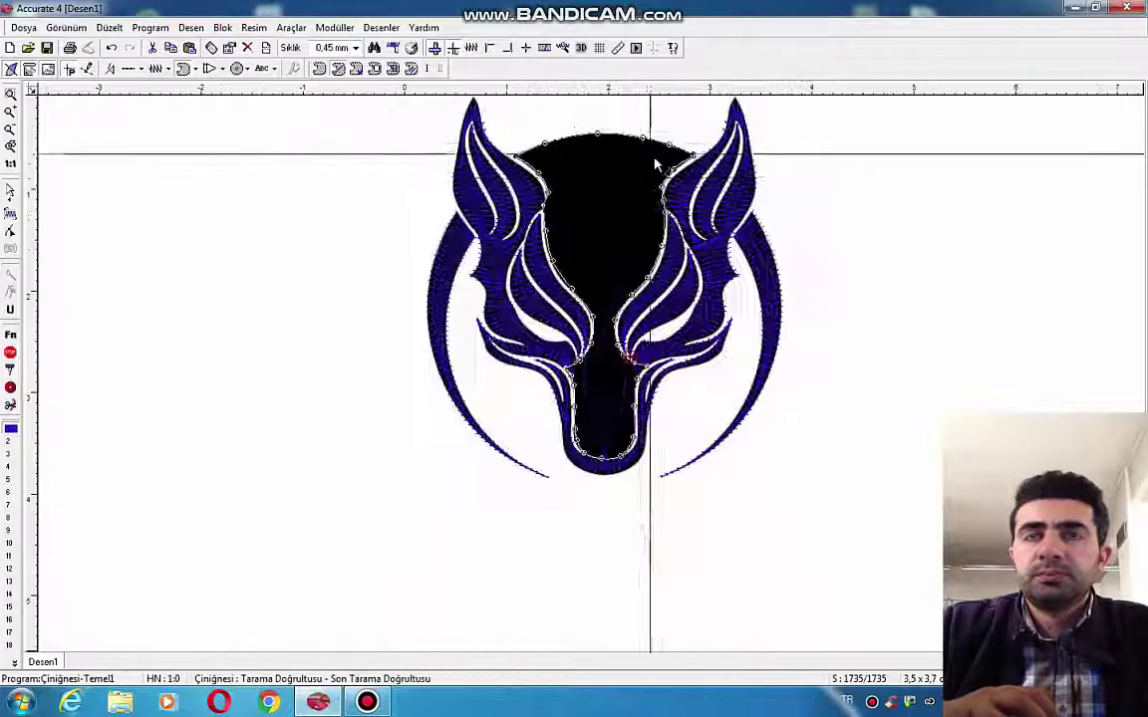
scroll(627, 357, "up", 2)
scroll(633, 367, "up", 1)
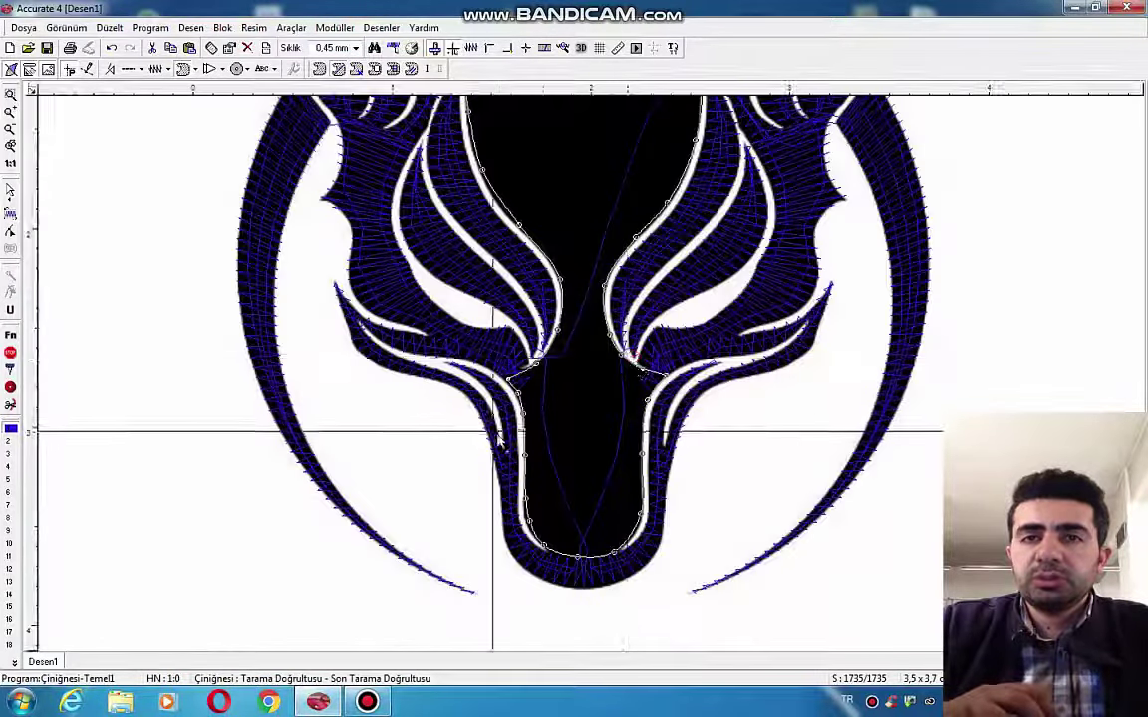
left_click(496, 433)
left_click(670, 436)
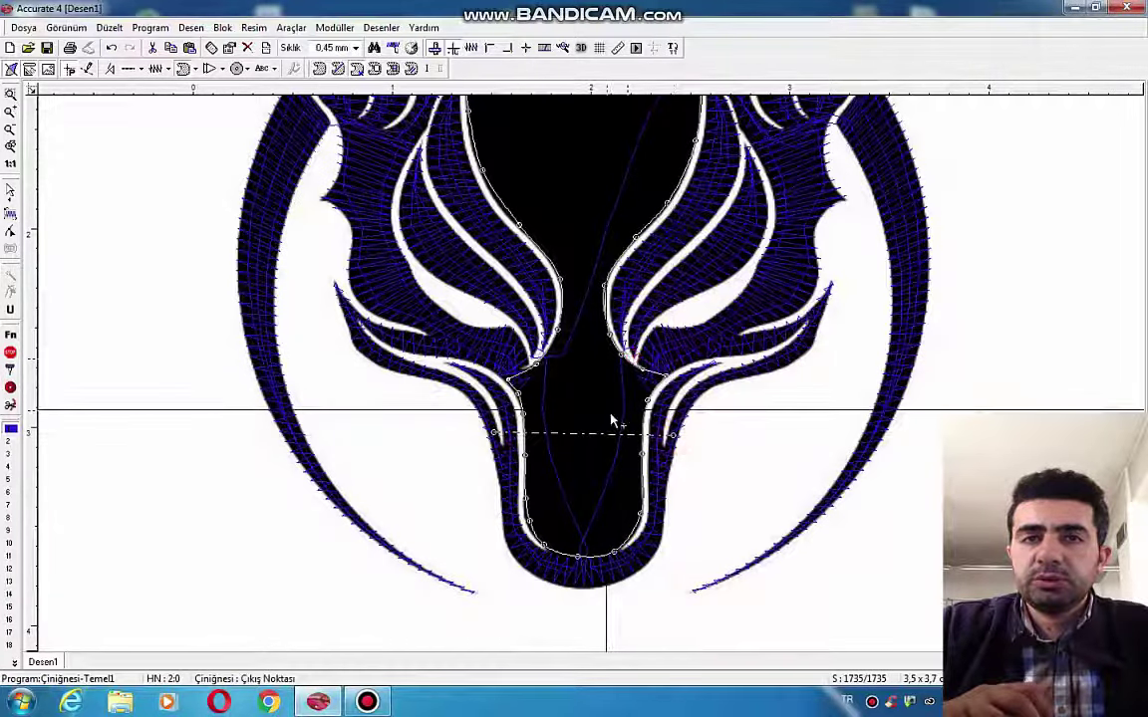
left_click(584, 554)
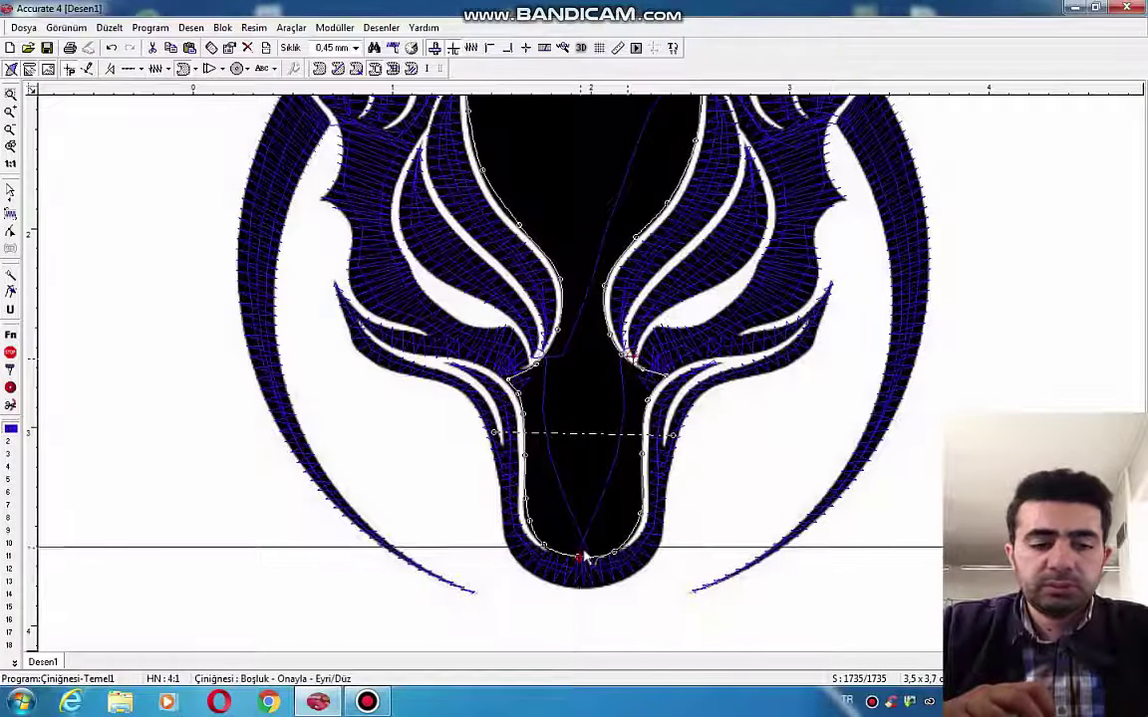
scroll(503, 490, "down", 2)
scroll(510, 495, "down", 1)
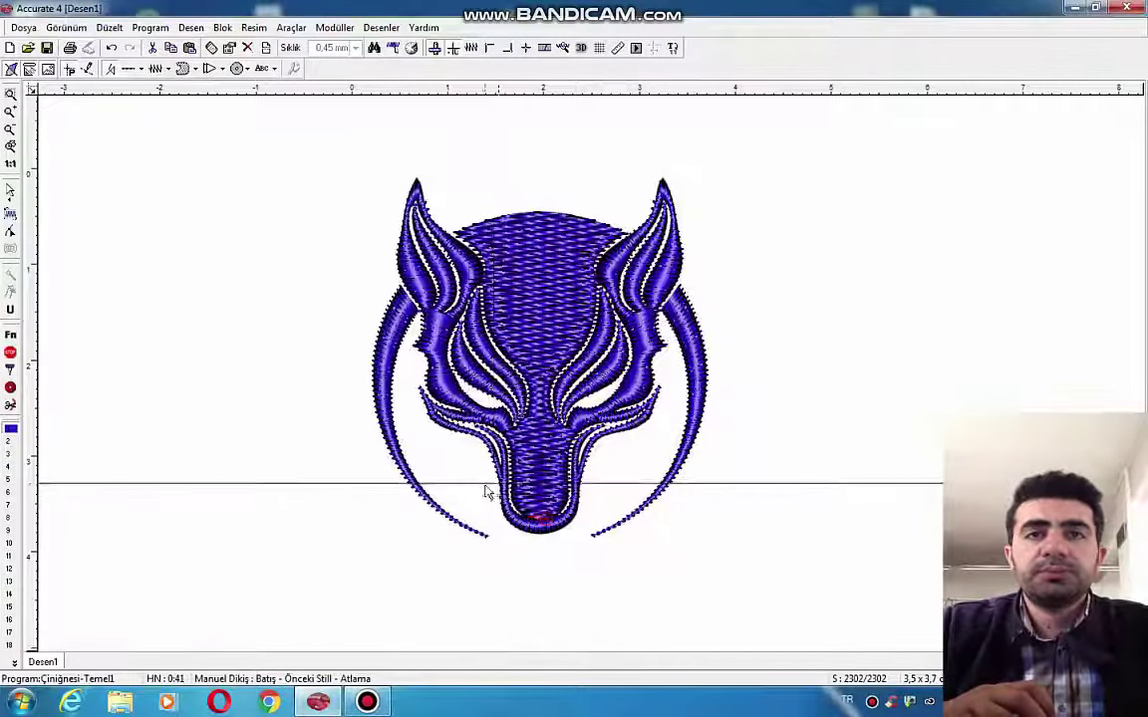
scroll(428, 487, "down", 1)
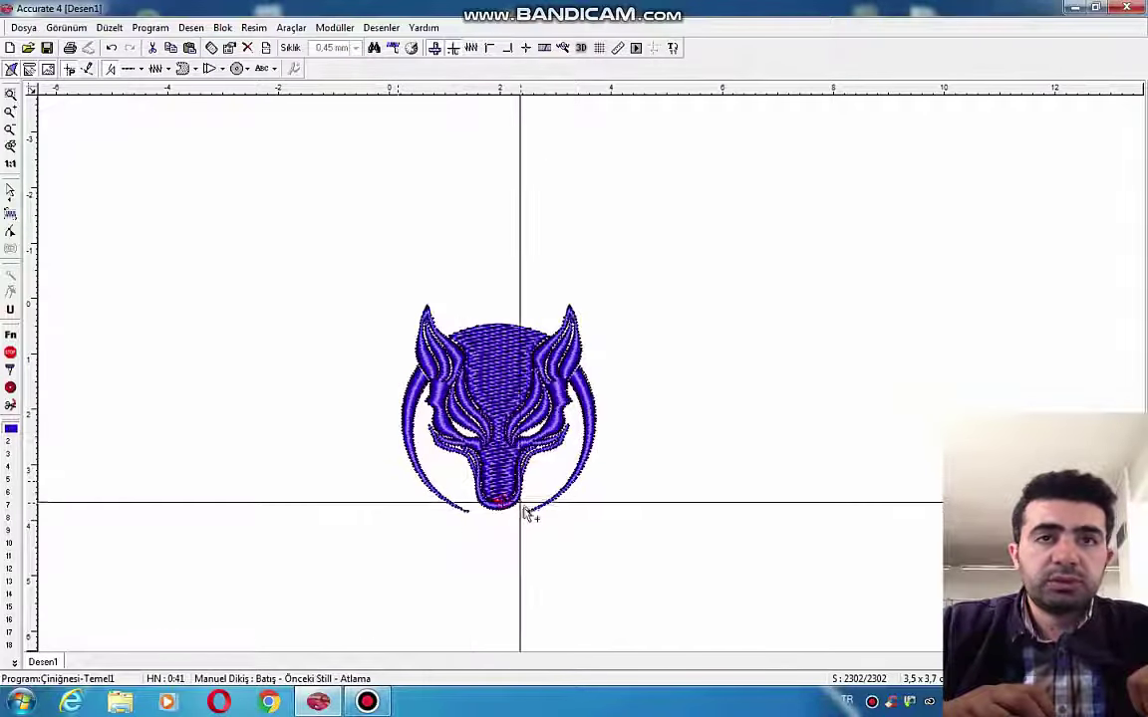
- Select the entire stitched wolf head as one block by references, including all program types, and move it to the right of the black logo
scroll(525, 512, "up", 2)
left_click(10, 190)
left_click(47, 192)
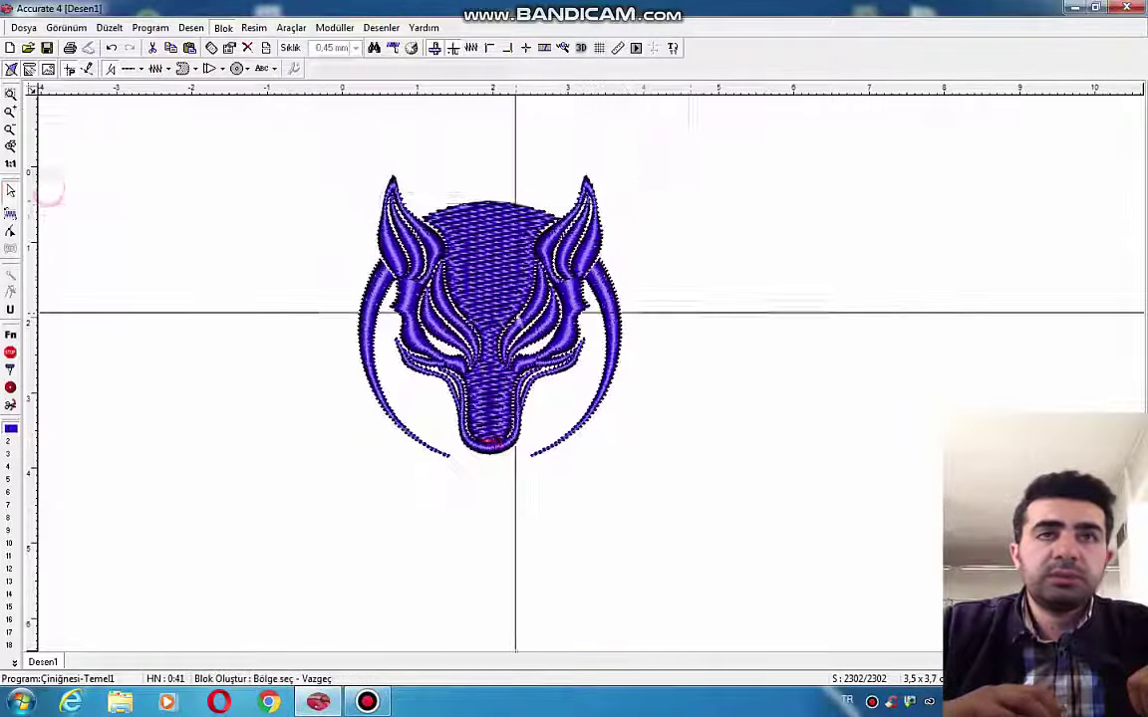
left_click_drag(724, 148, 258, 517)
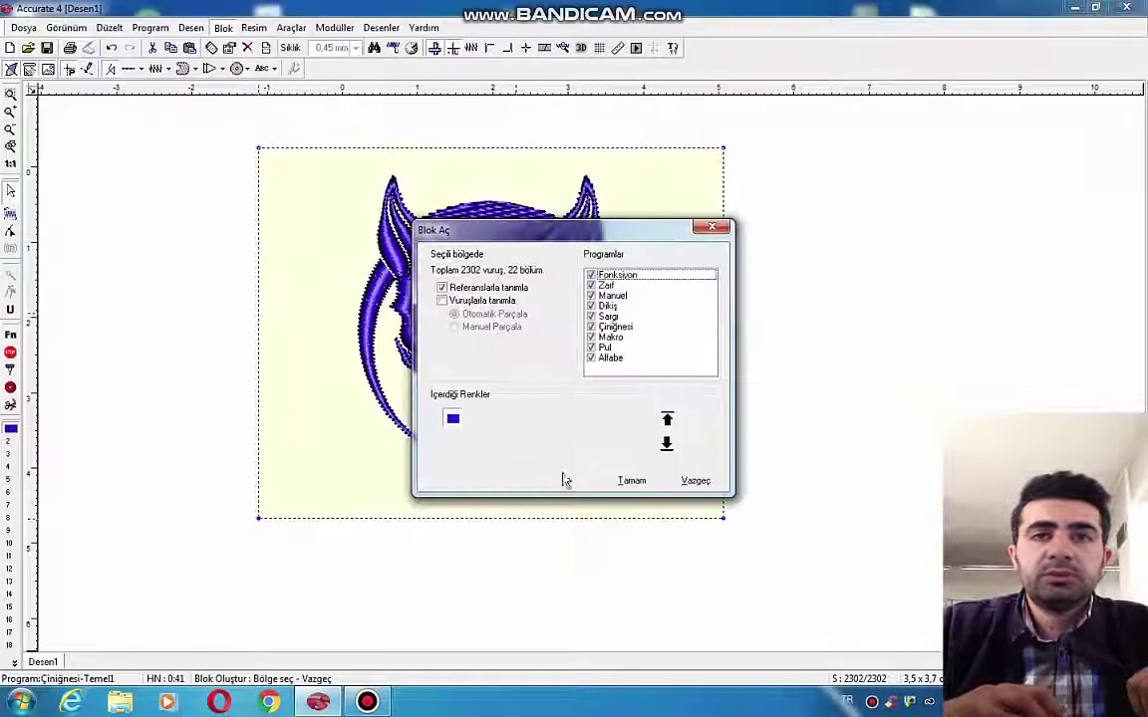
left_click(623, 483)
left_click_drag(497, 378, 748, 368)
right_click(747, 443)
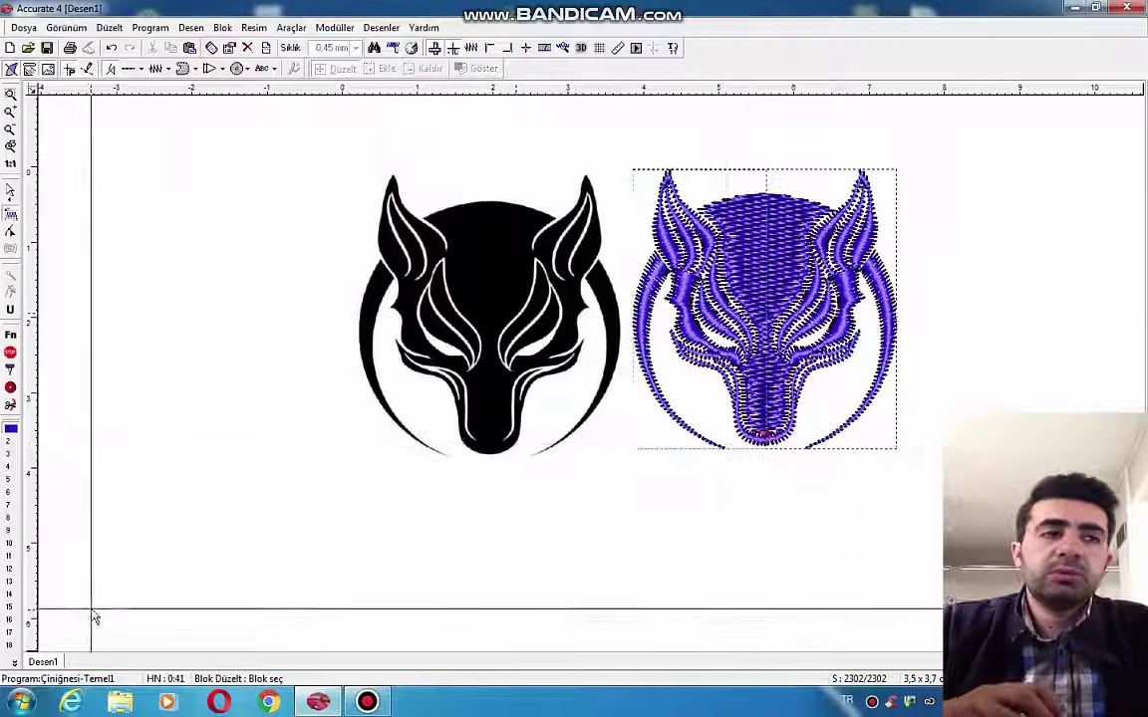
right_click(90, 613)
- Change thread colour 1 from the colour palette to black, compare the stitched head with the original logo, and close the palette
right_click(11, 430)
left_click(46, 436)
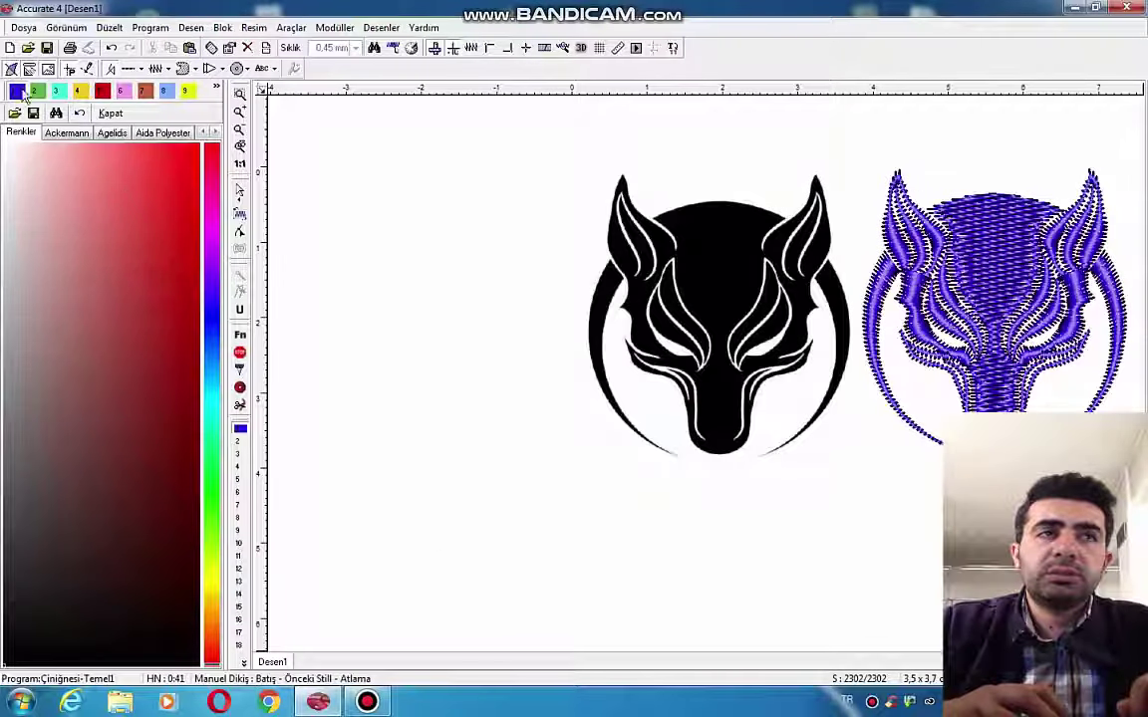
left_click(196, 657)
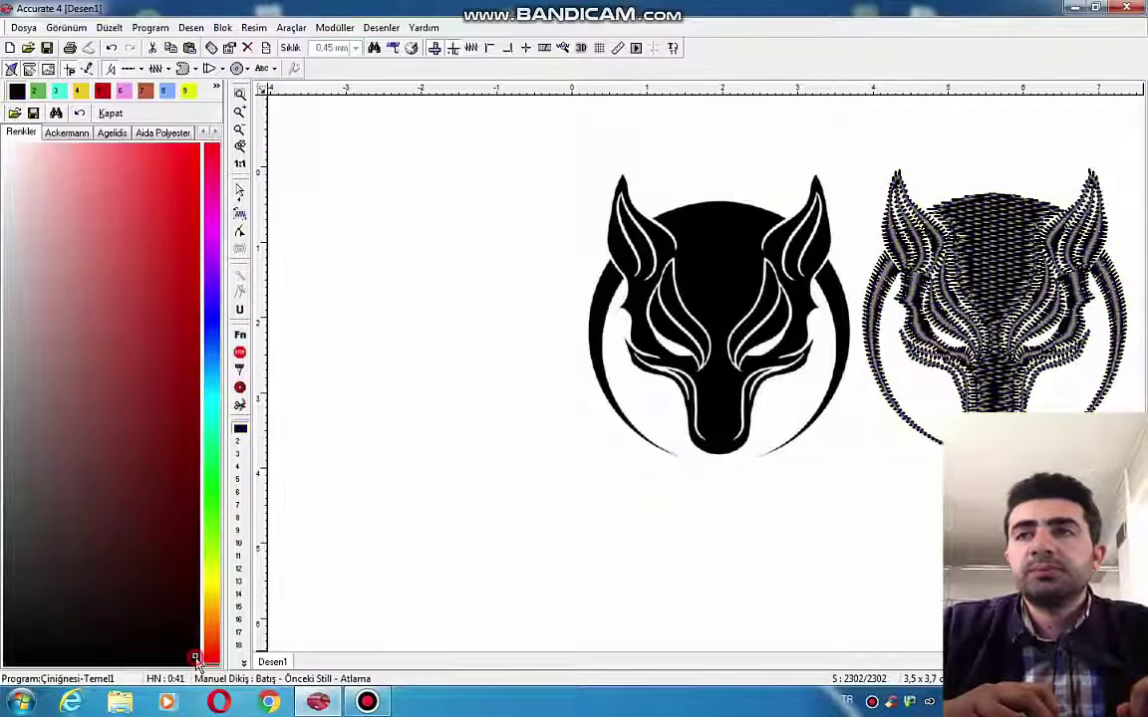
scroll(537, 420, "down", 4)
scroll(897, 322, "up", 5)
scroll(823, 315, "down", 3)
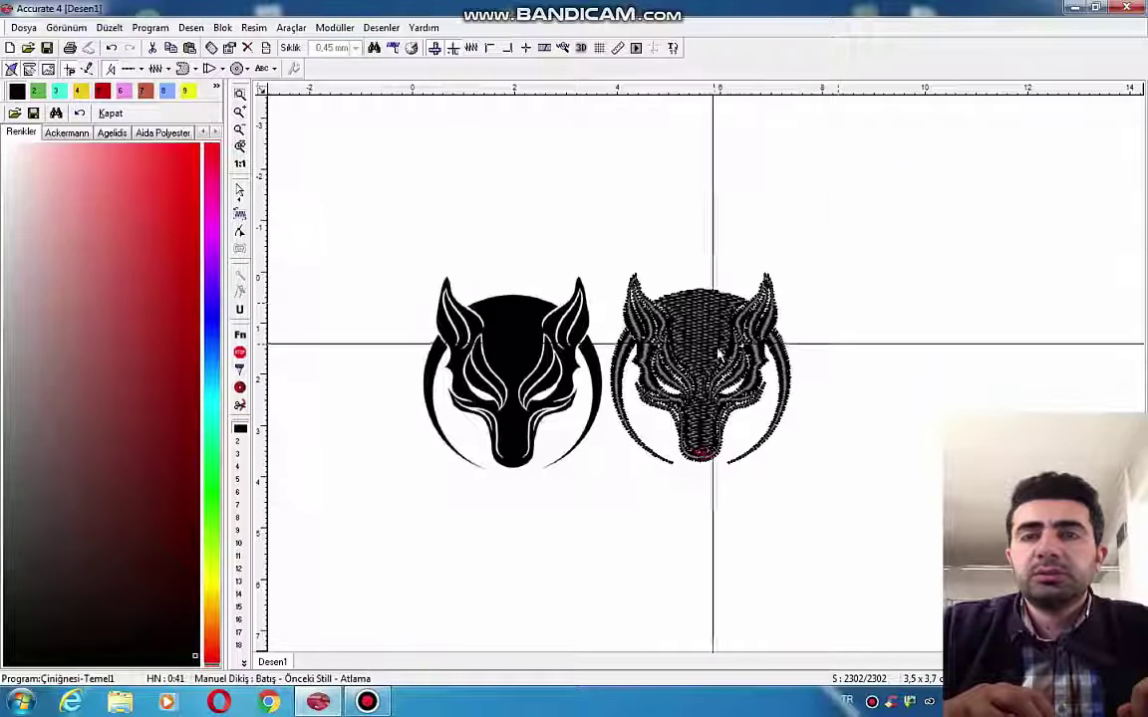
scroll(713, 345, "up", 2)
scroll(696, 479, "down", 1)
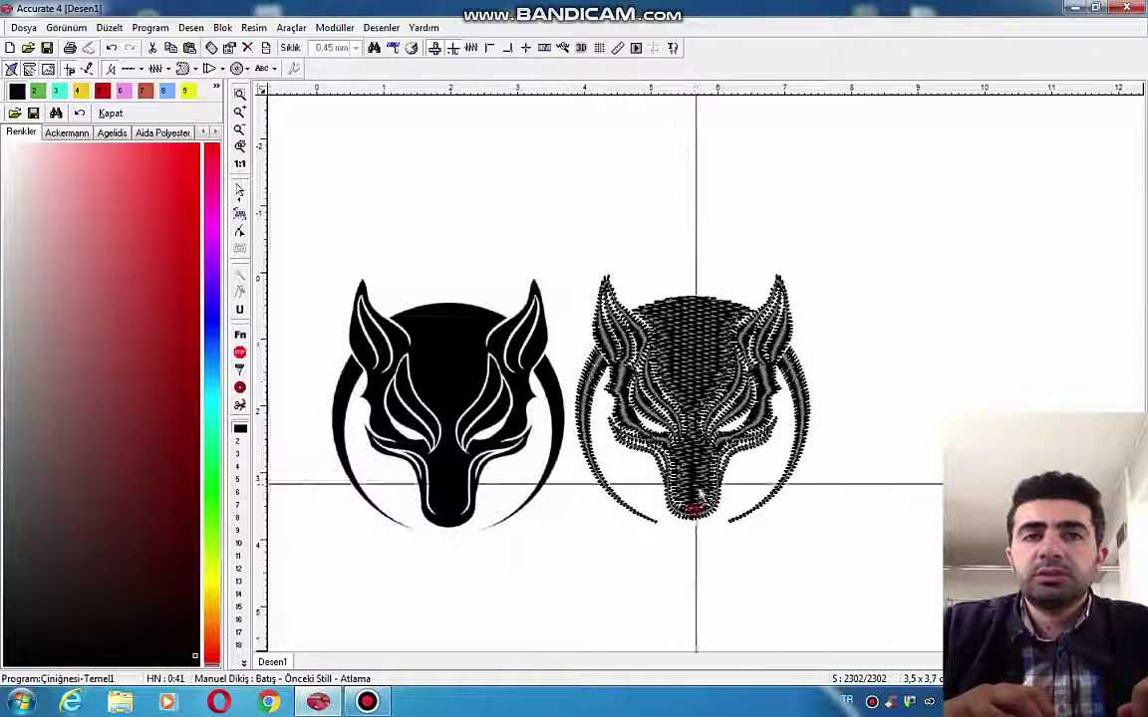
left_click(111, 115)
scroll(99, 534, "up", 1)
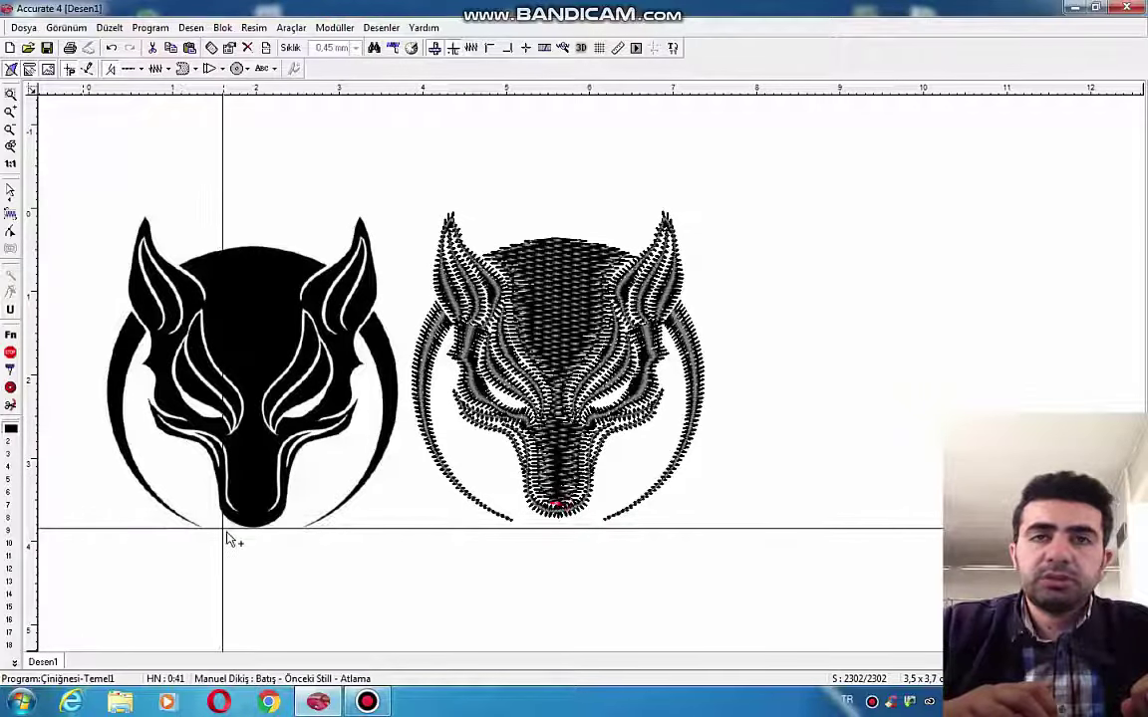